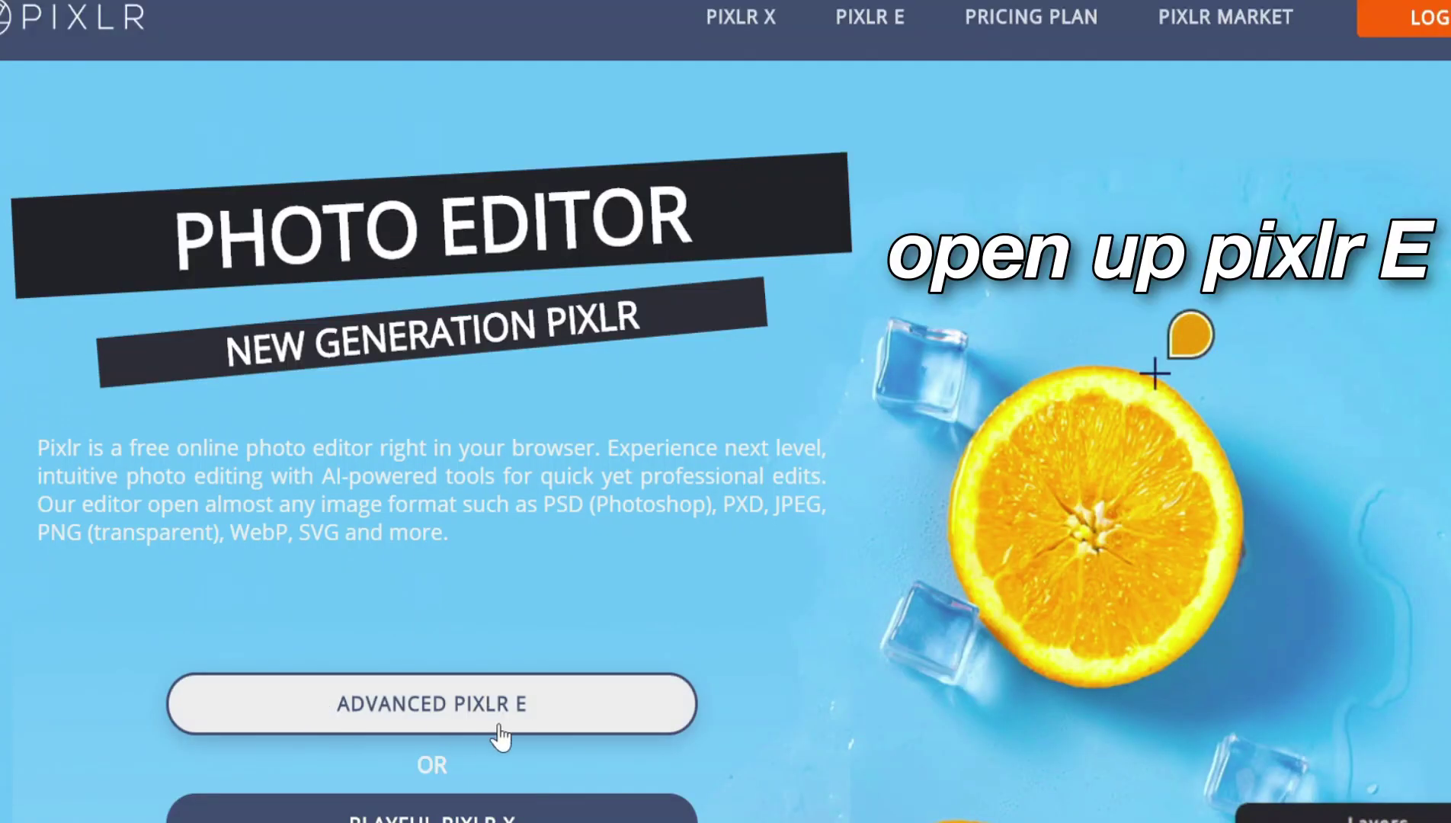
- Launch the advanced Pixlr E editor and open the Roblox pants template image
click(500, 730)
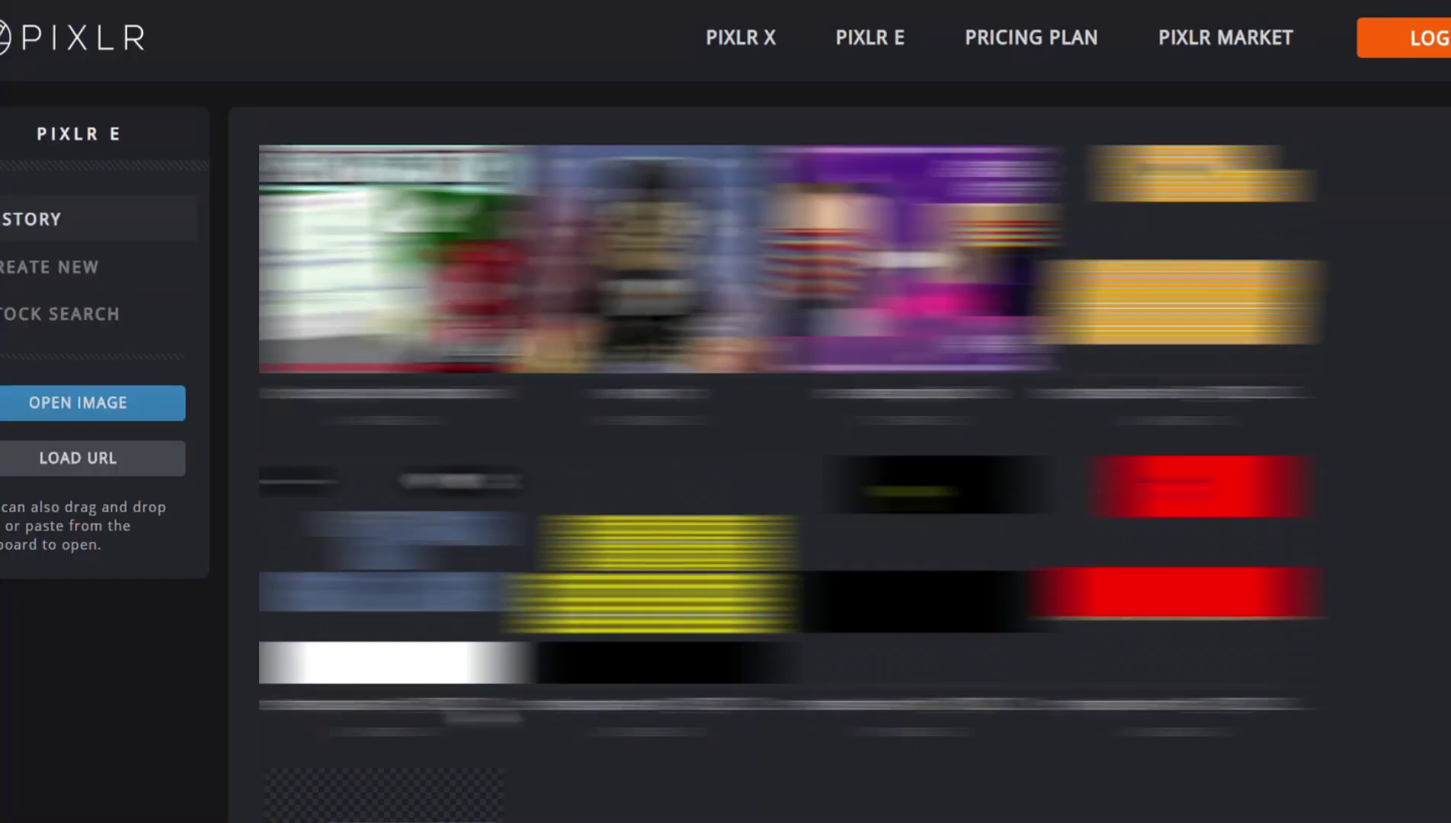
click(117, 403)
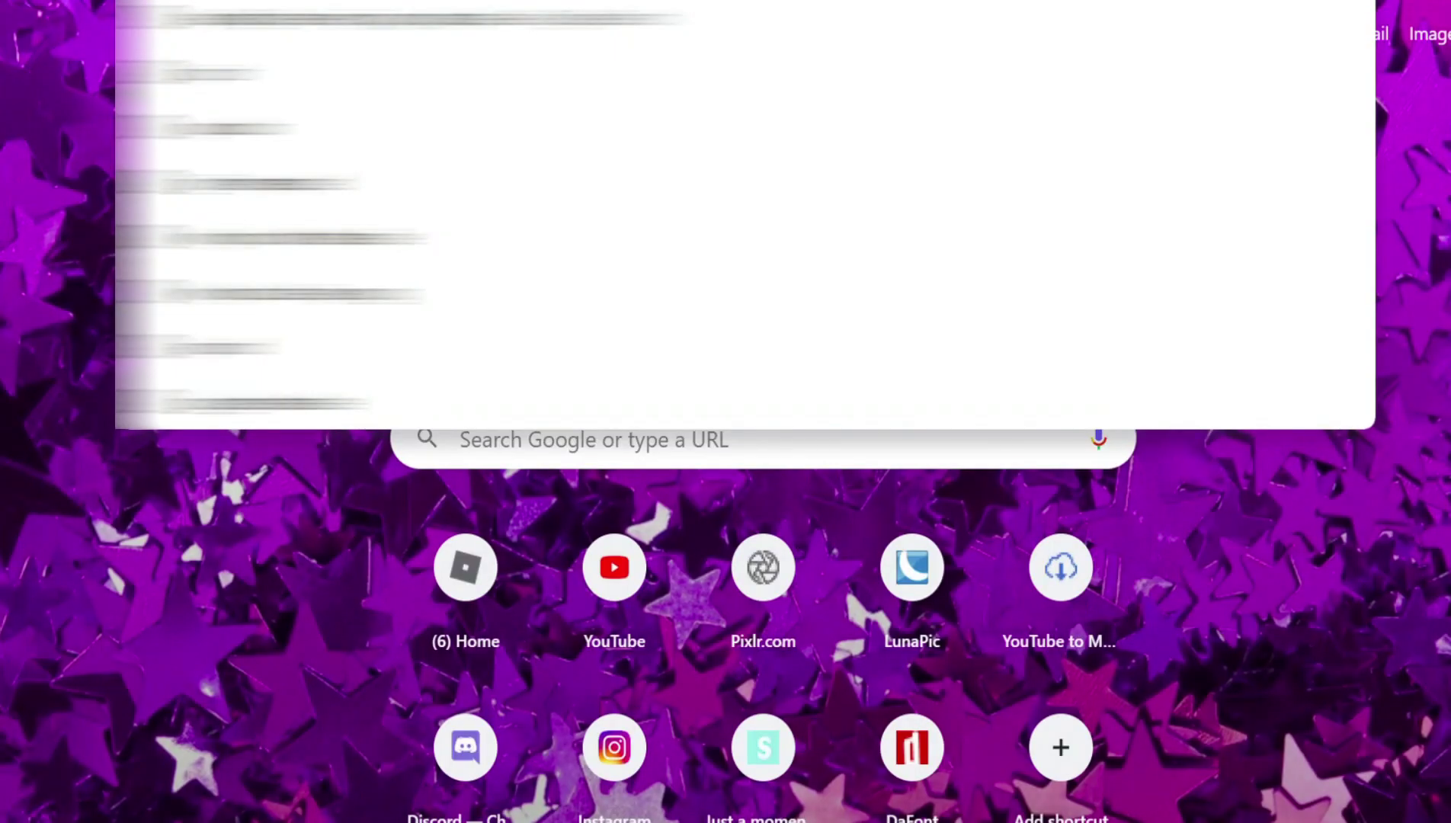
- Search Google for "womens jeans"
text(wom)
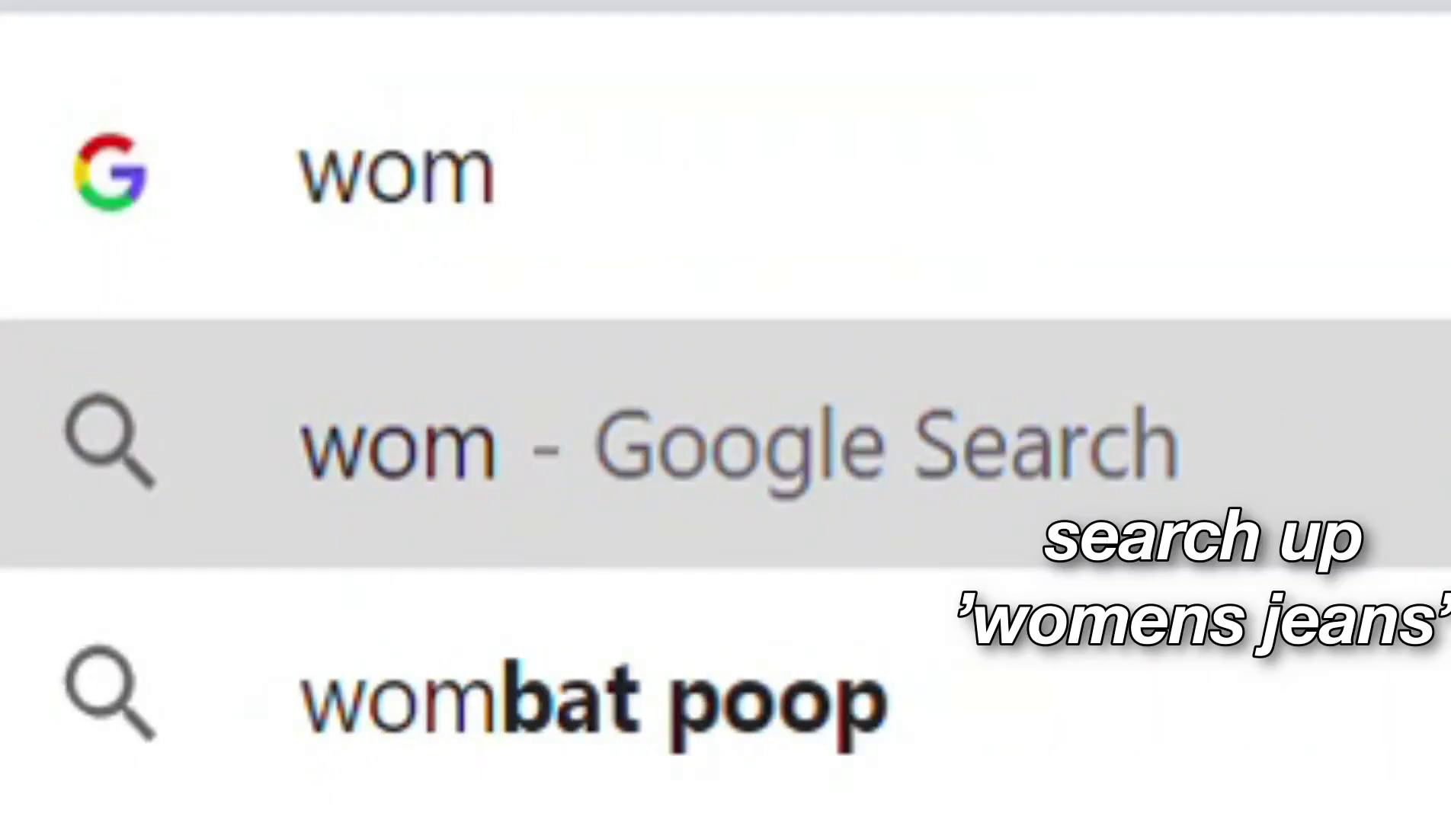
text(ens jeans)
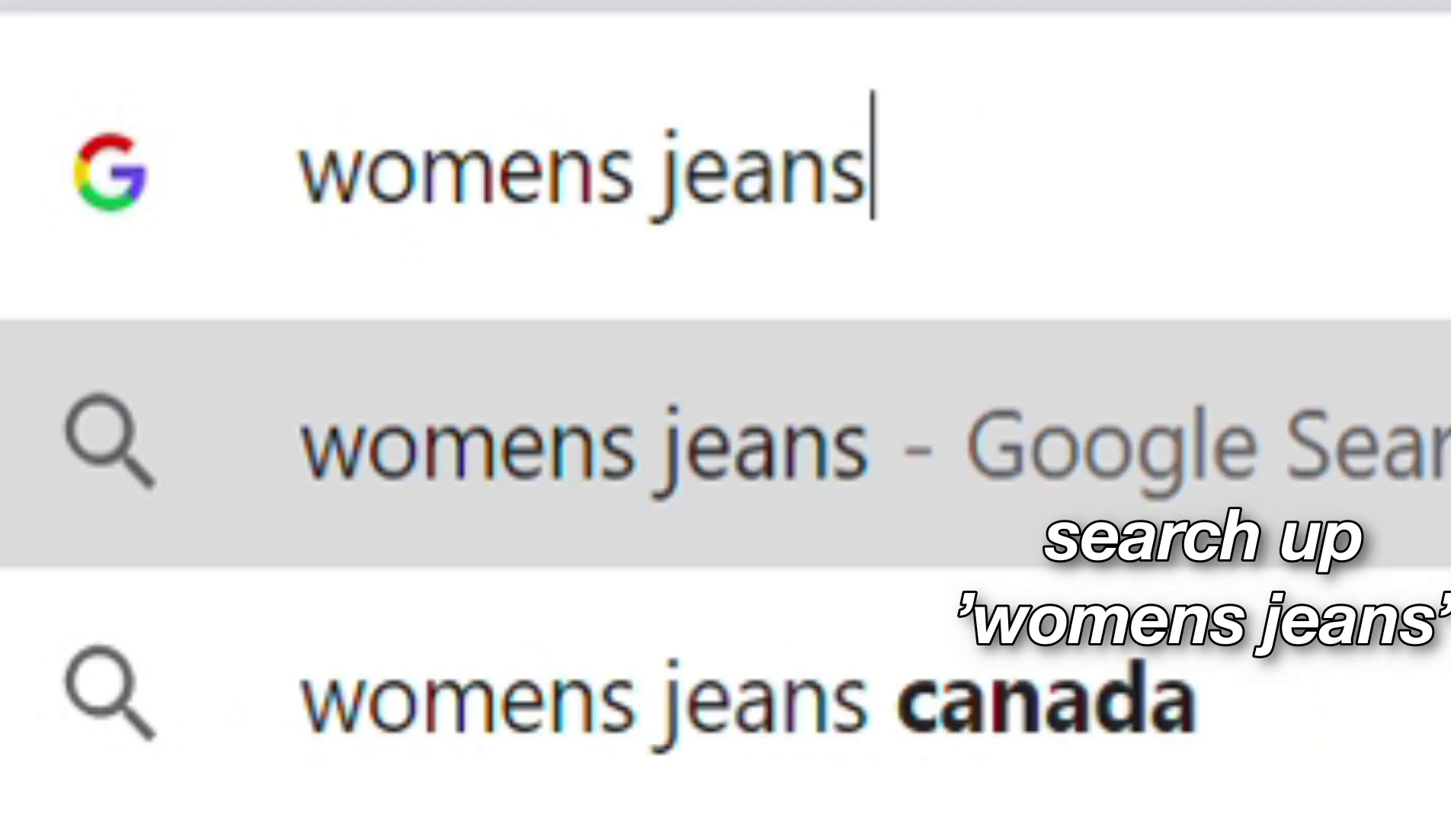
key(Return)
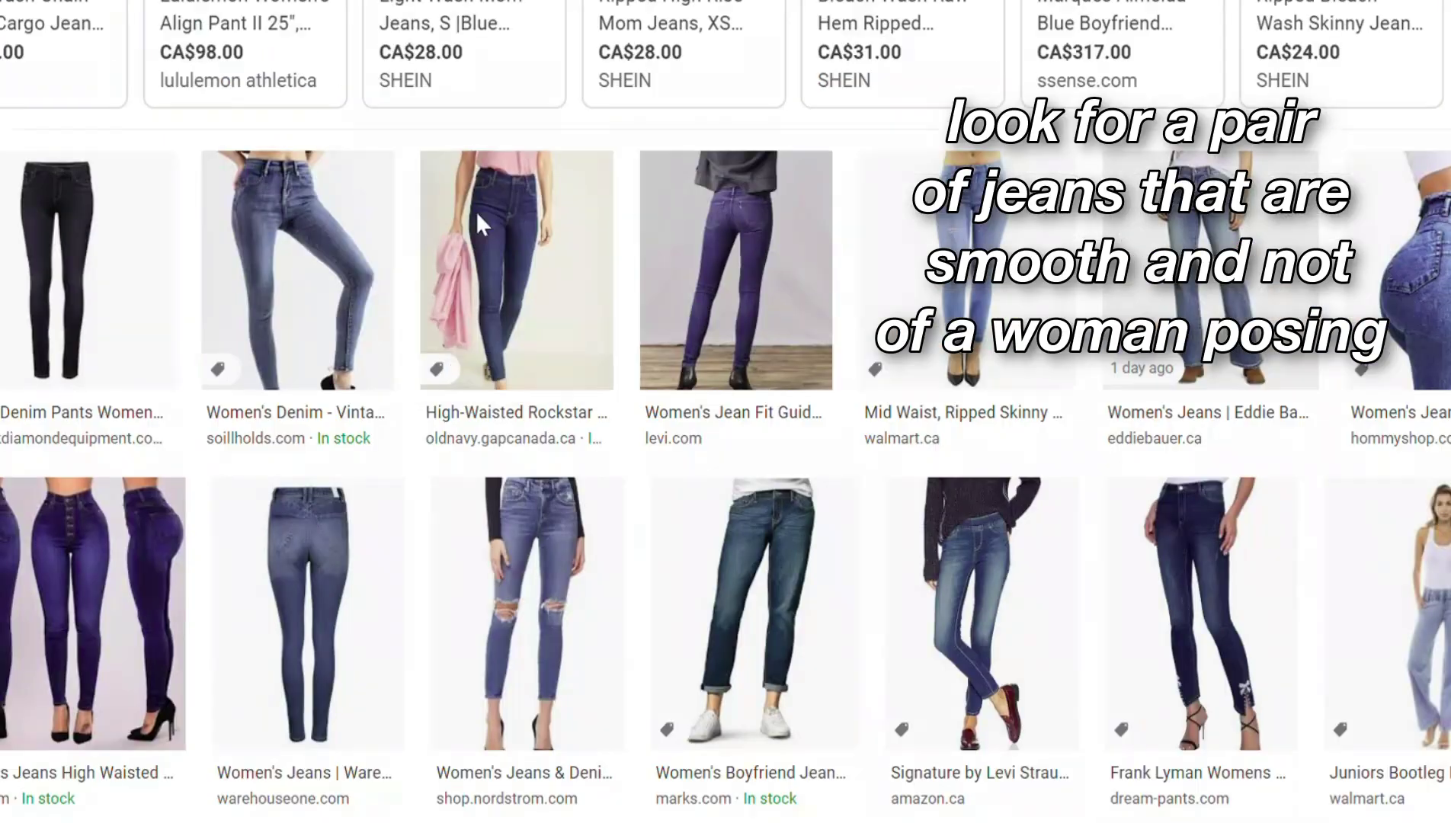
- Browse the image results and compare the flat-laid Zara jeans with the Levi's jeans worn by a model
scroll(1015, 293, down, 5)
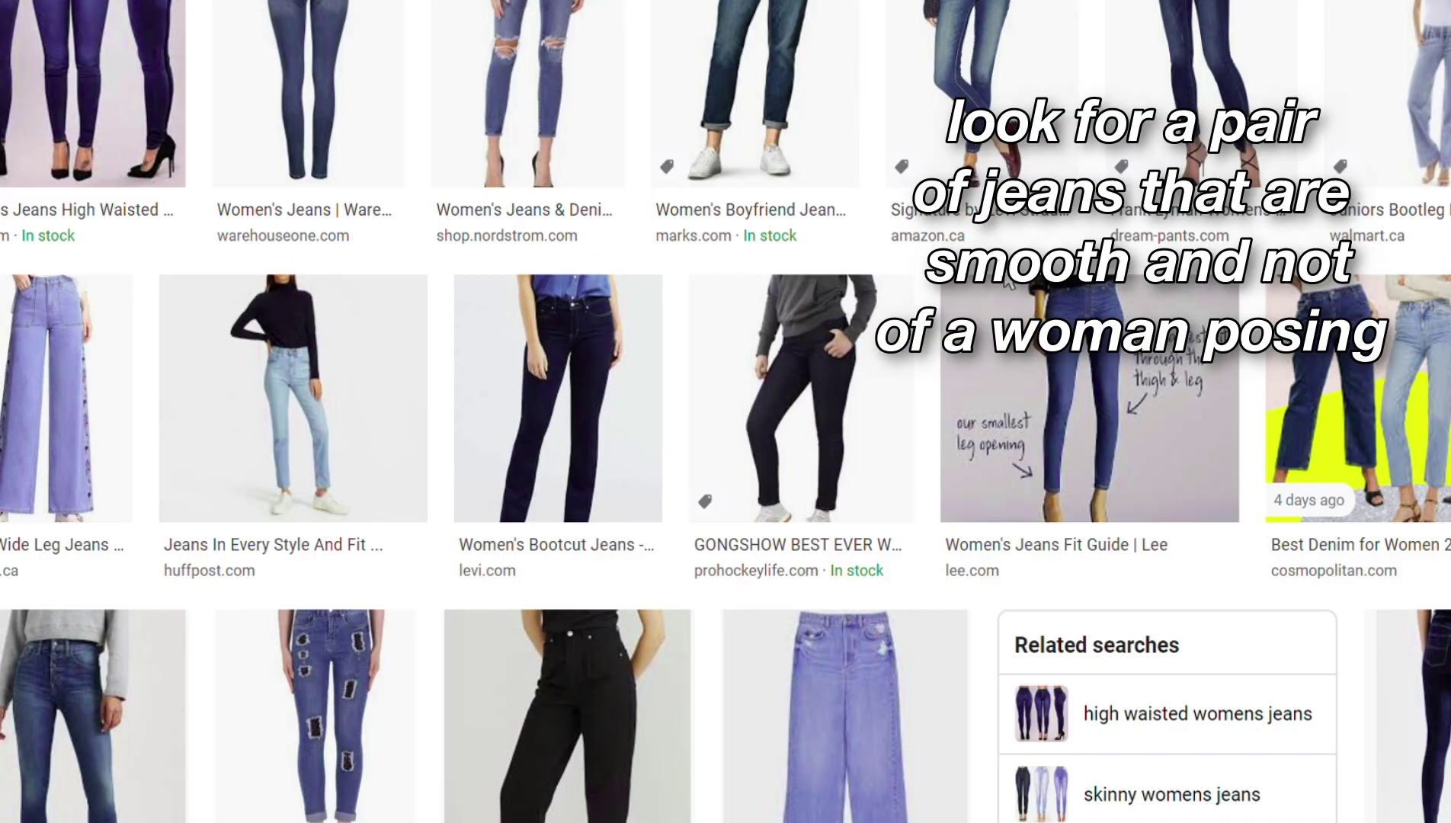
click(890, 674)
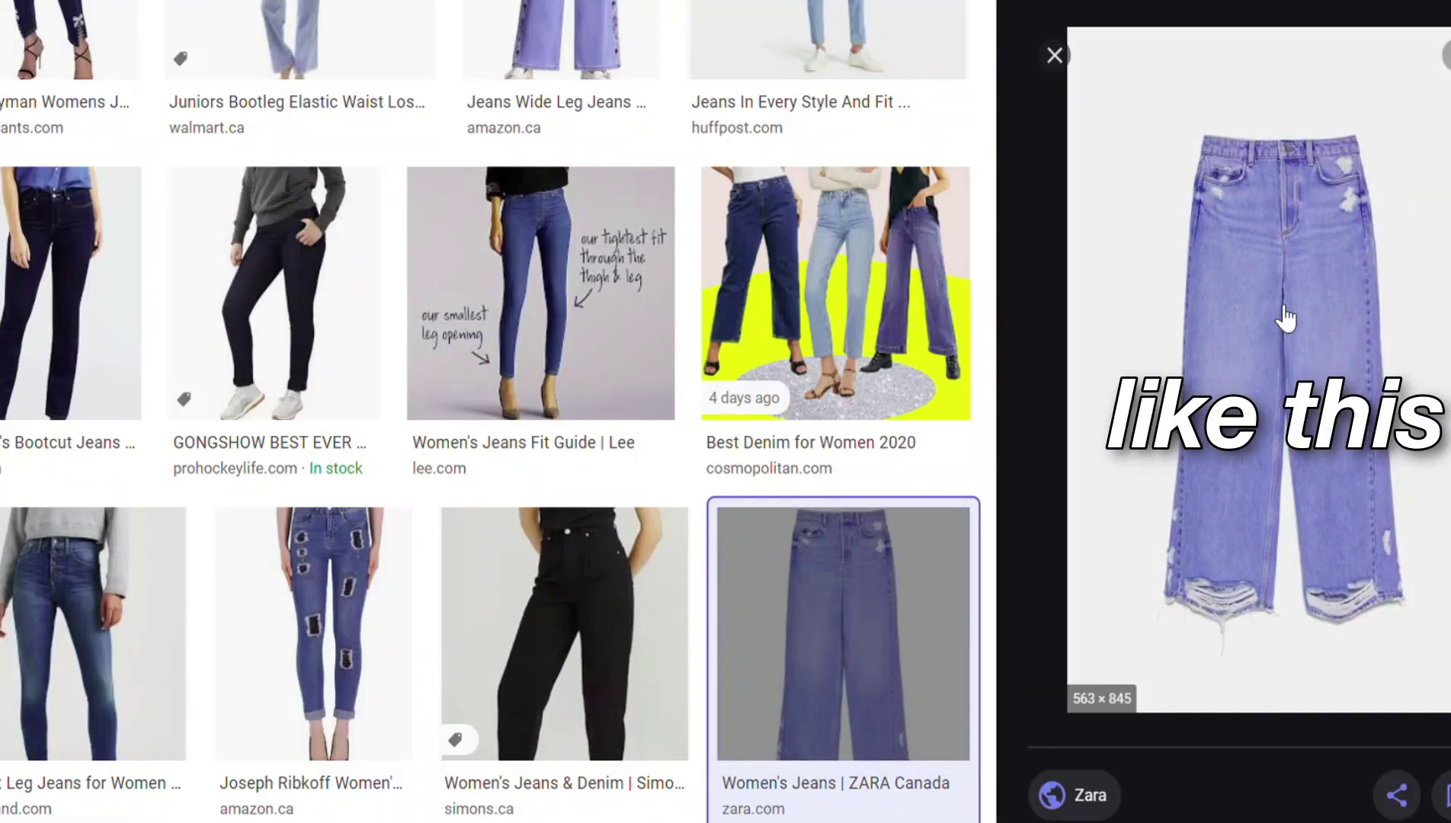
scroll(564, 678, down, 5)
click(537, 678)
scroll(538, 647, down, 6)
scroll(537, 610, up, 5)
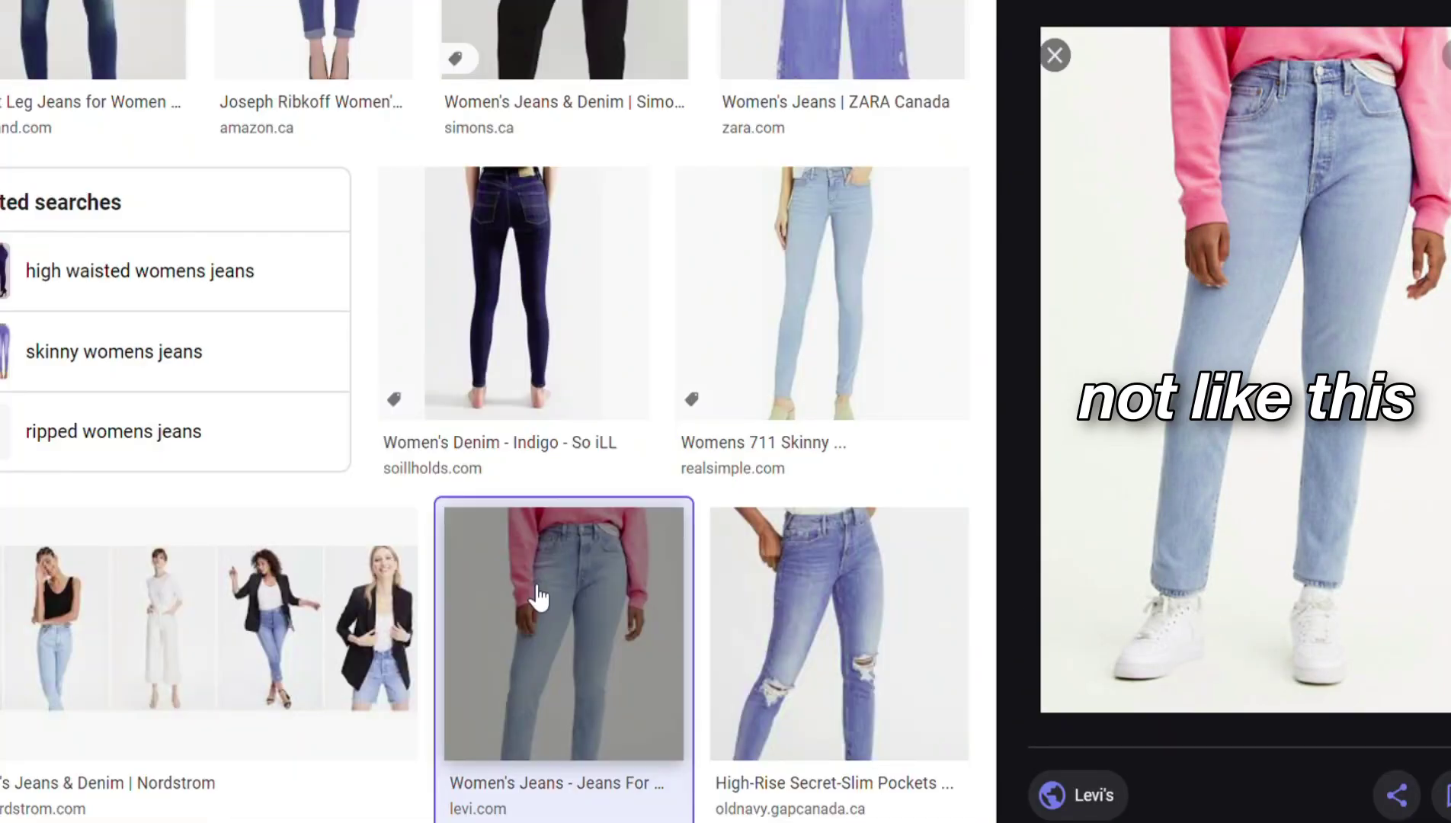
- Look through more results and related images, including the wsj.com one, for smooth jeans photographed without a model
scroll(541, 599, down, 5)
scroll(575, 568, down, 15)
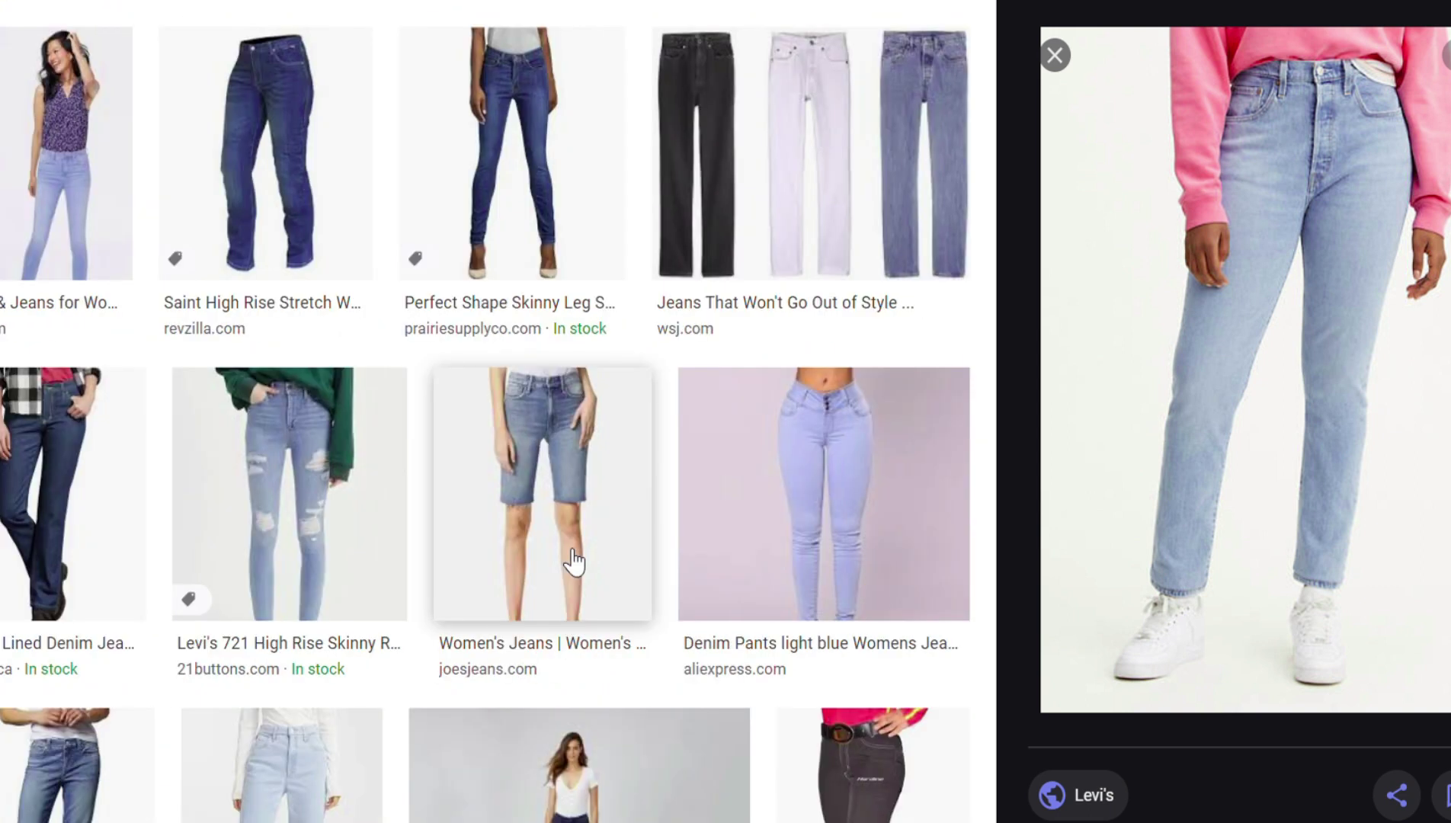
click(664, 220)
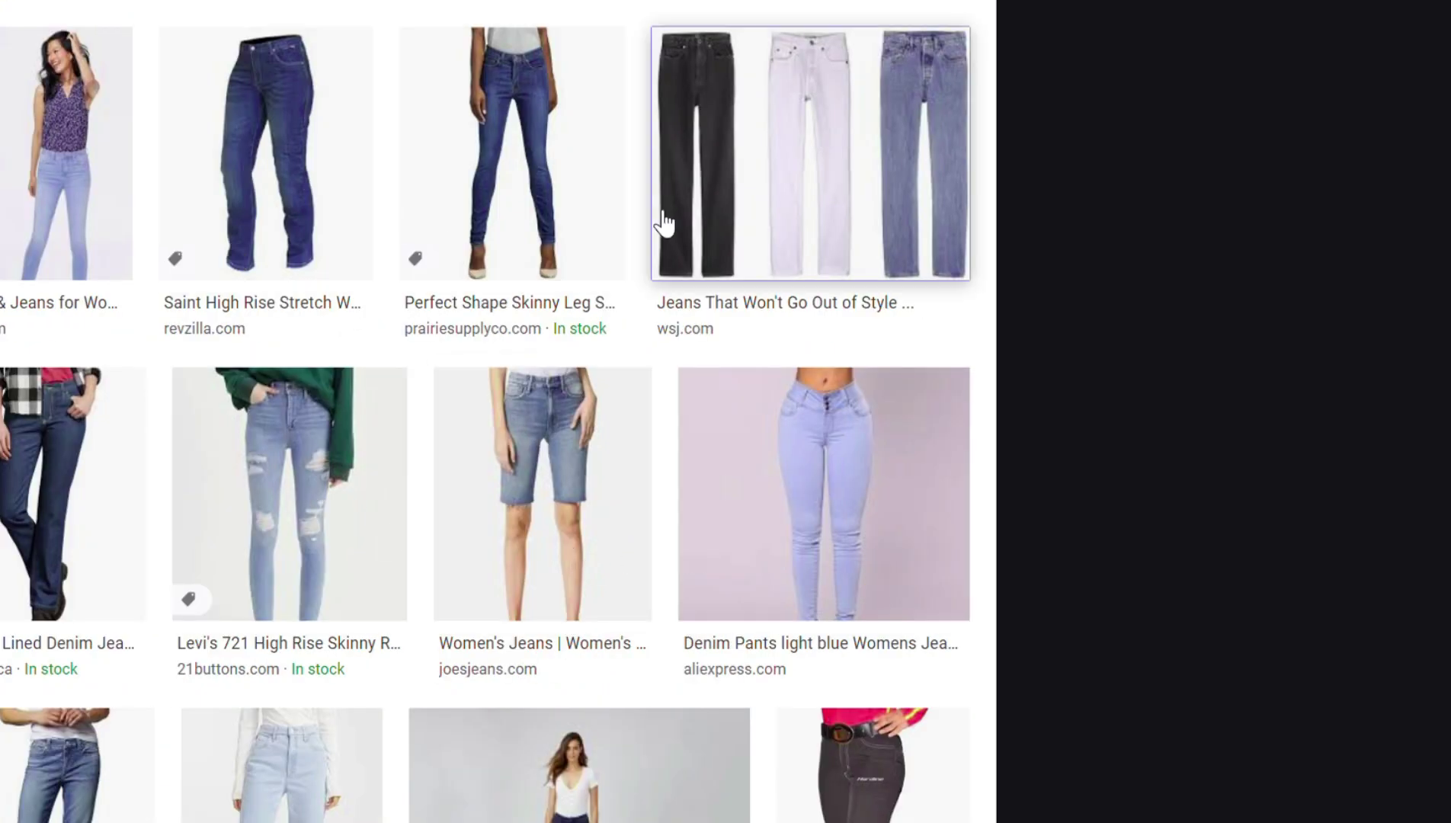
scroll(1280, 308, down, 15)
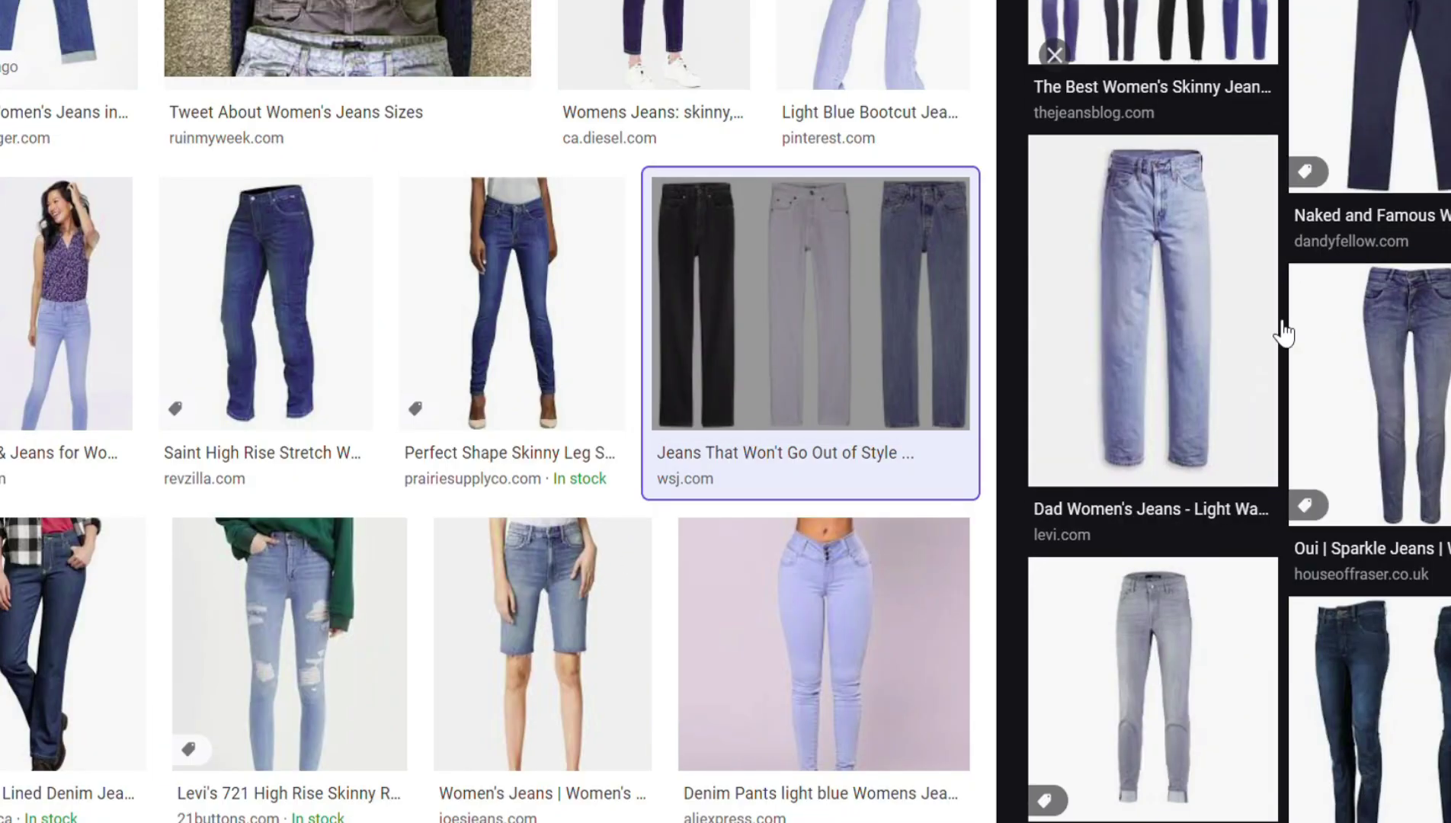
click(1222, 305)
scroll(1370, 382, down, 10)
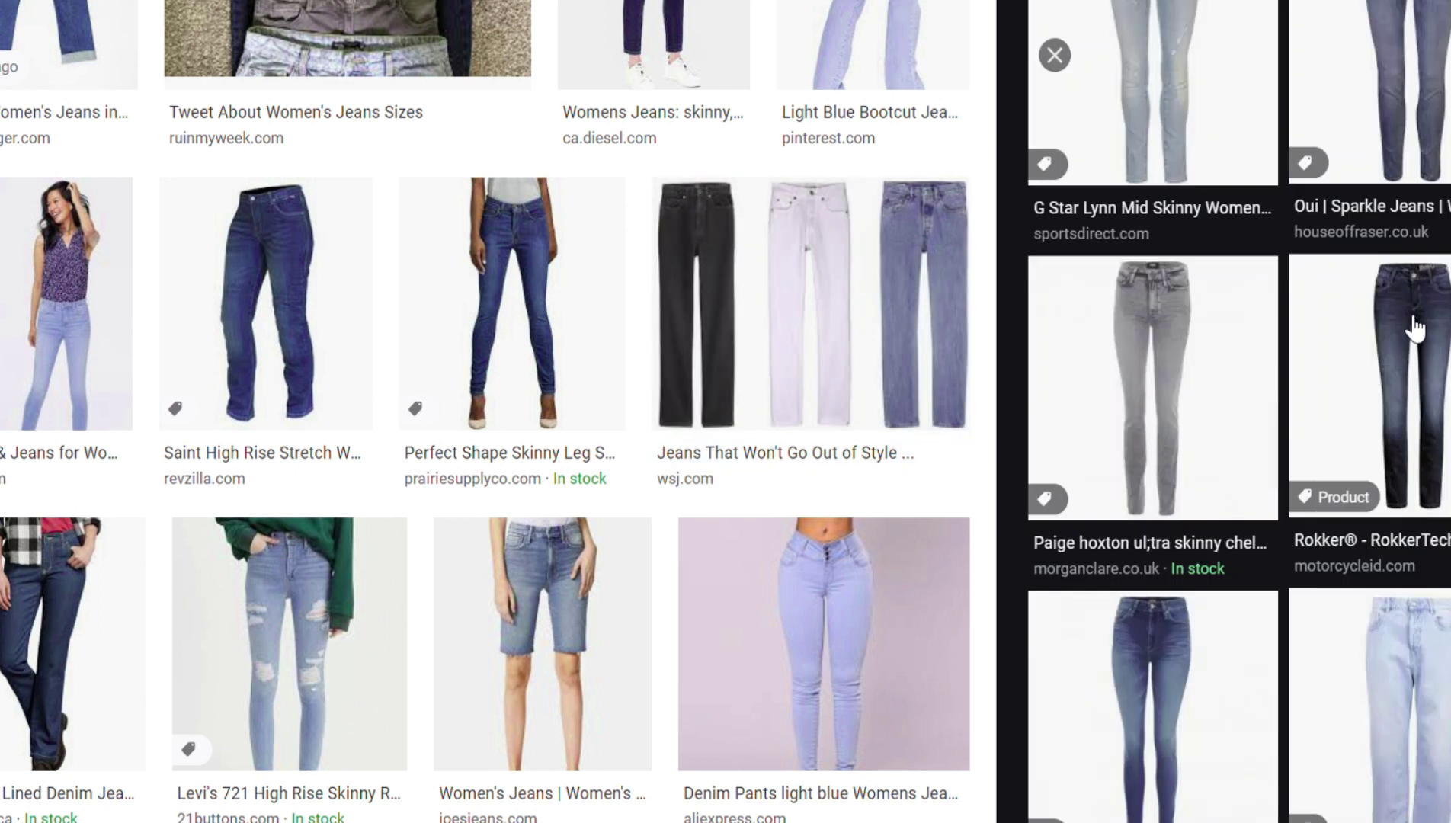
scroll(1402, 327, up, 10)
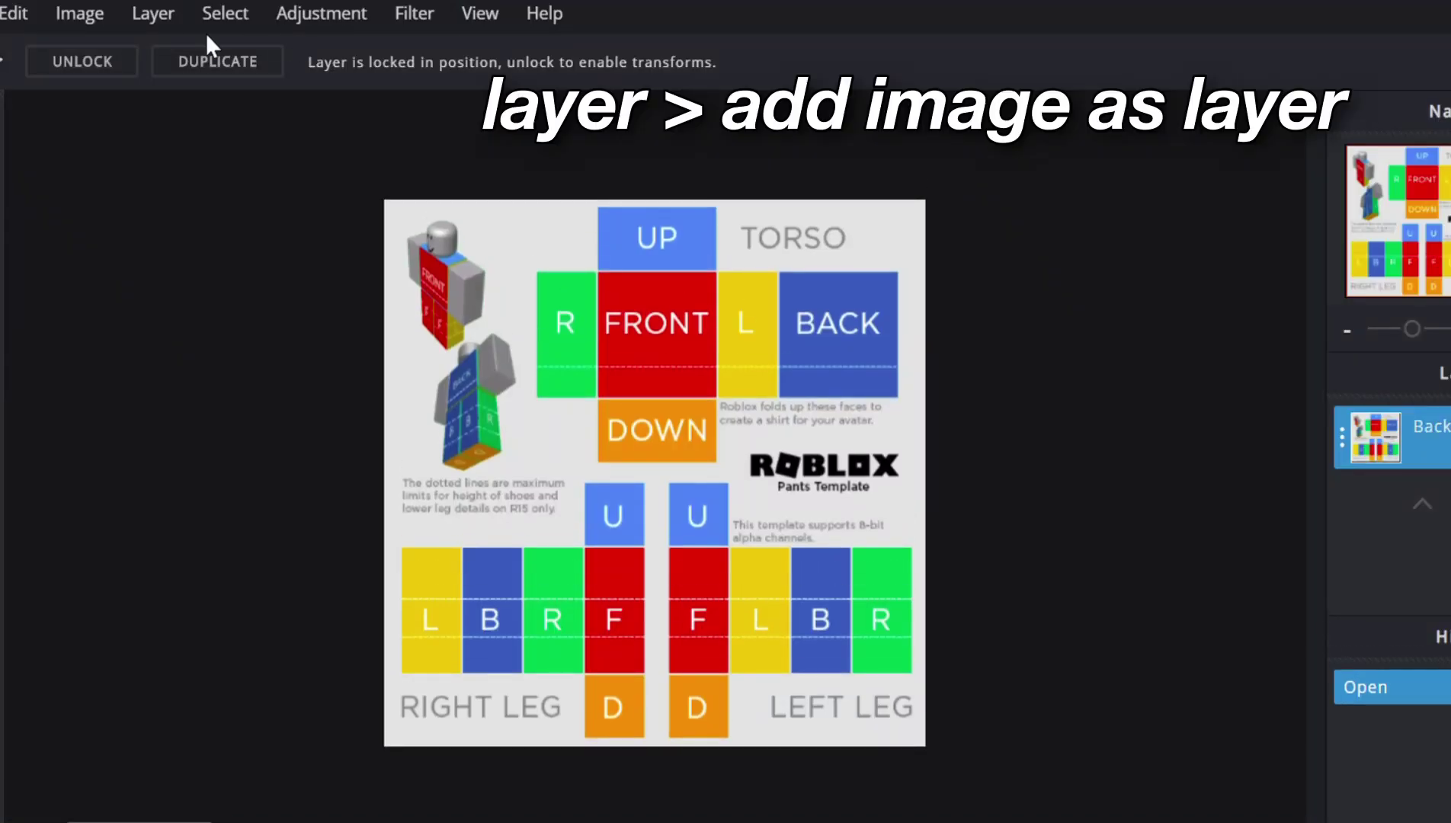
- Add the grey jeans image as a layer and marquee-select its front waist area, about 107 × 76 px
click(152, 15)
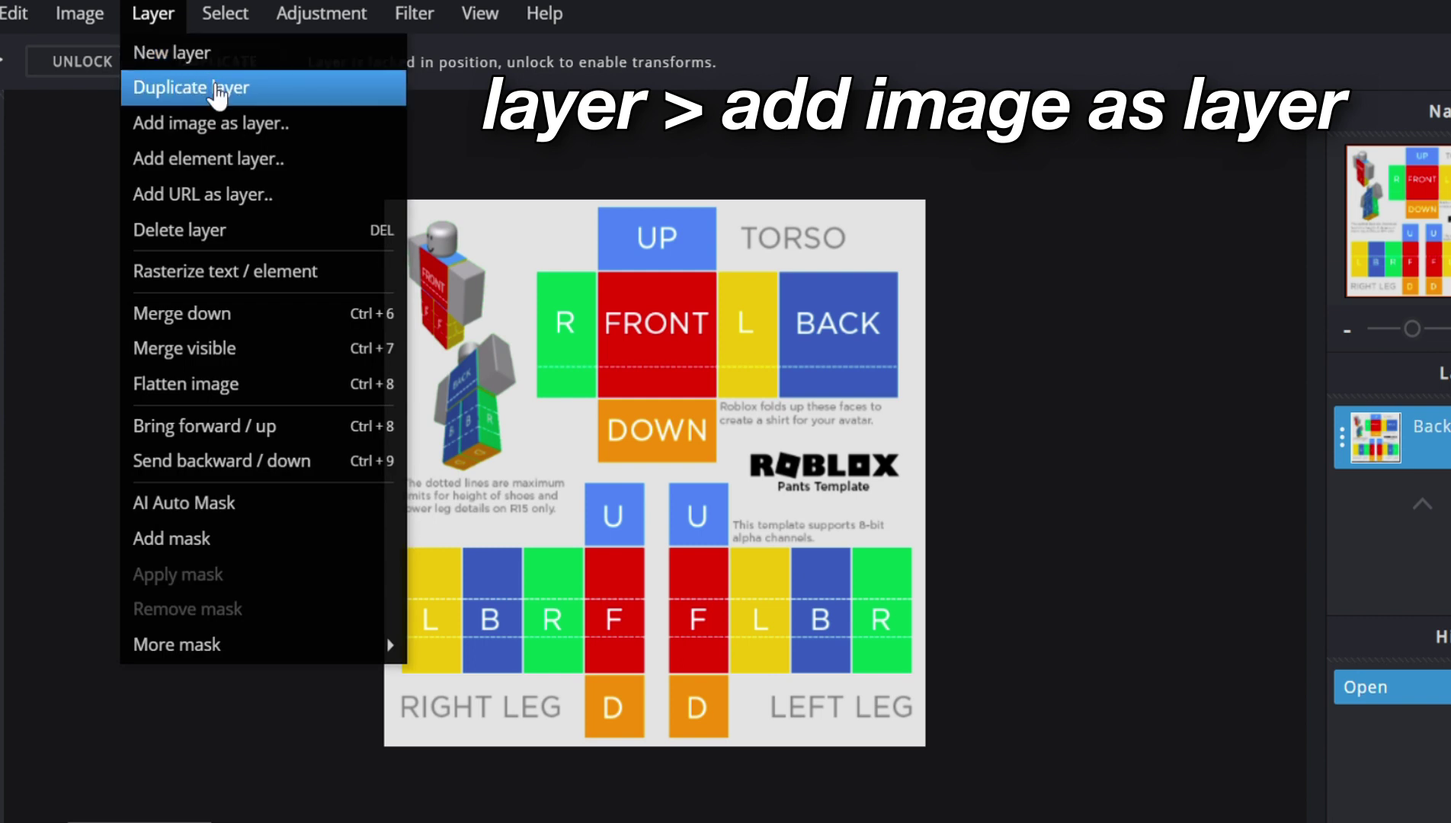
click(251, 129)
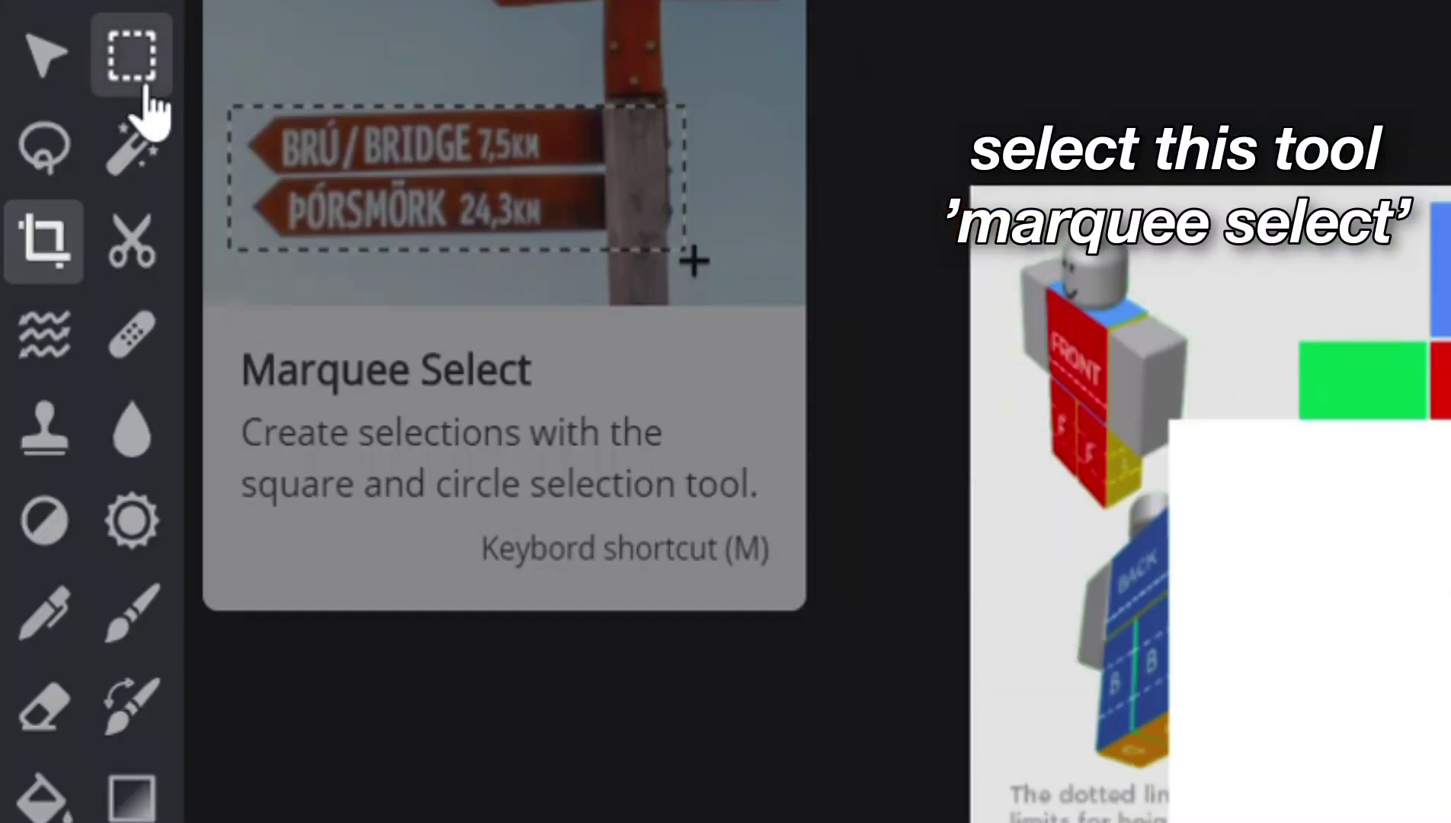
click(150, 83)
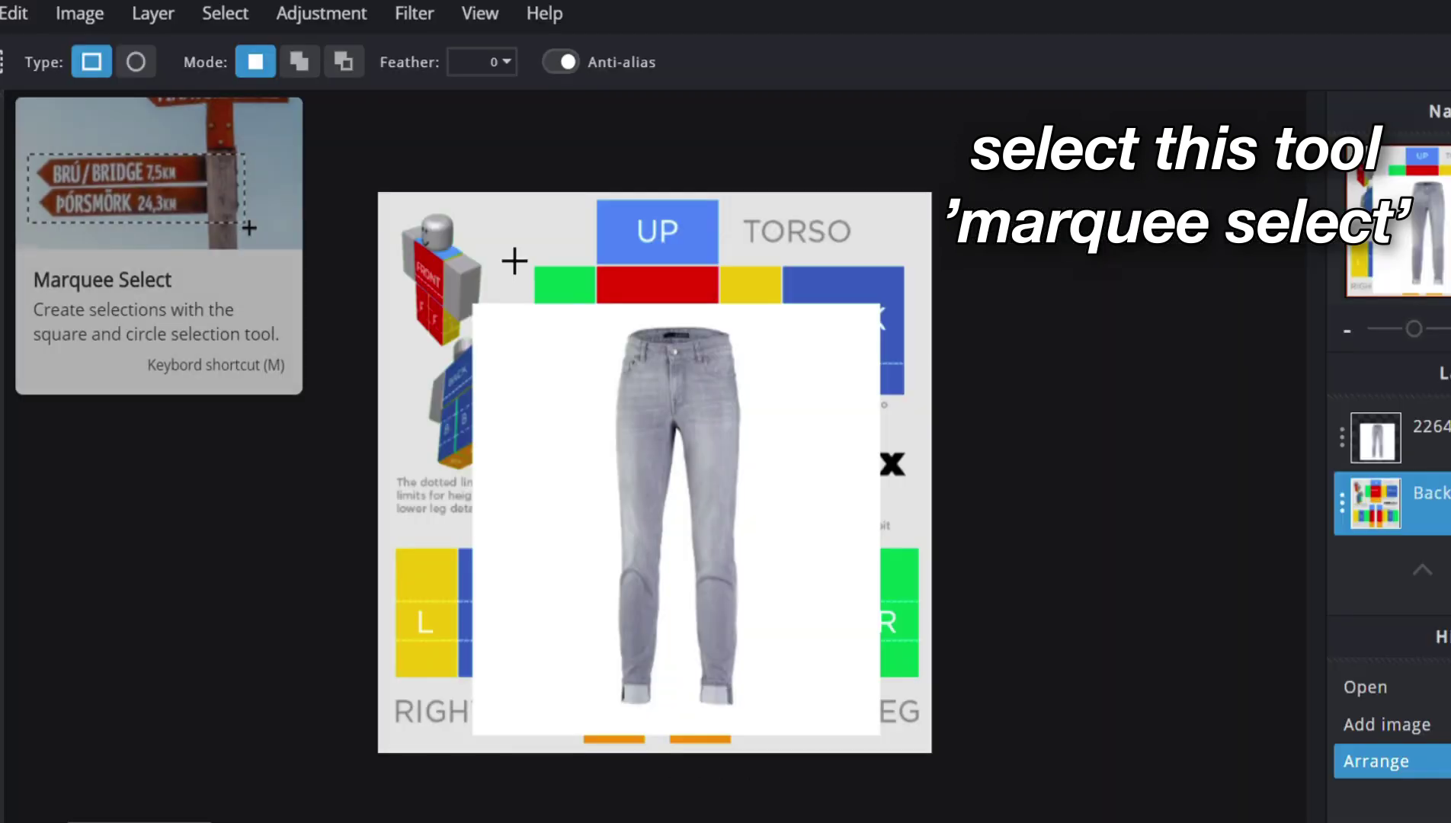
scroll(580, 334, up, 5)
scroll(638, 314, up, 2)
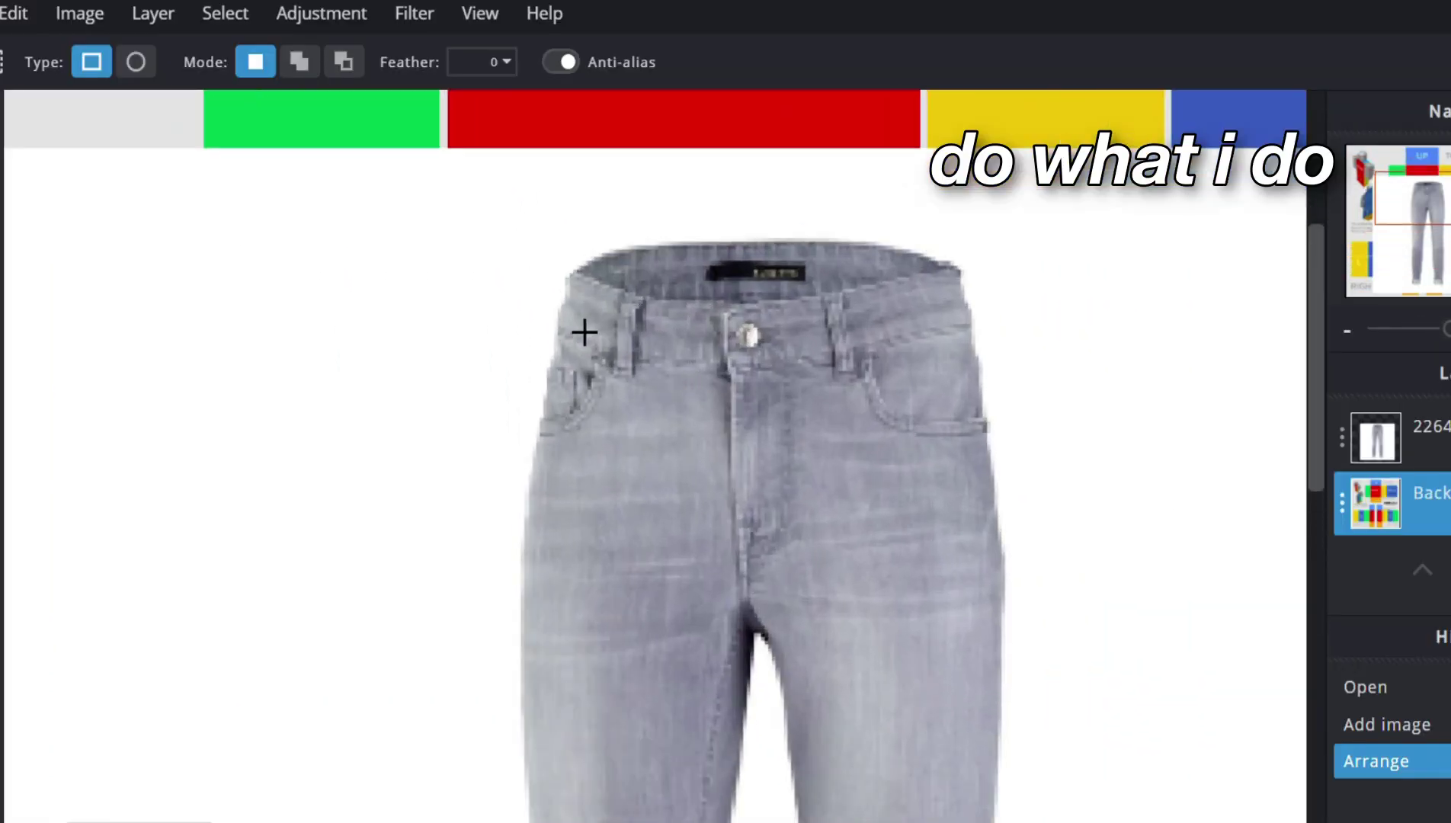
drag(564, 305, 979, 485)
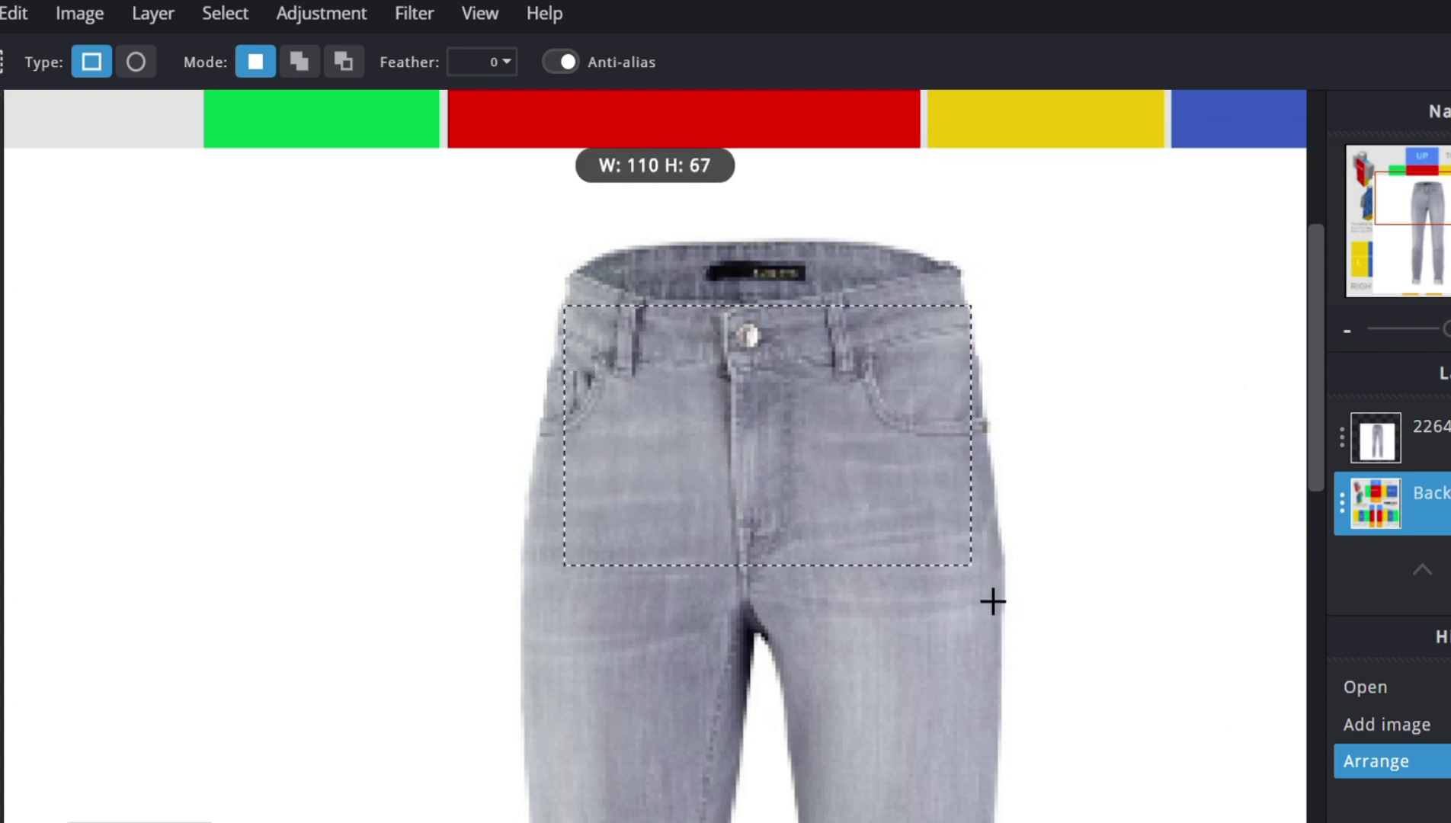
- Copy the selected waist area of the jeans layer and paste it as a new layer
click(14, 13)
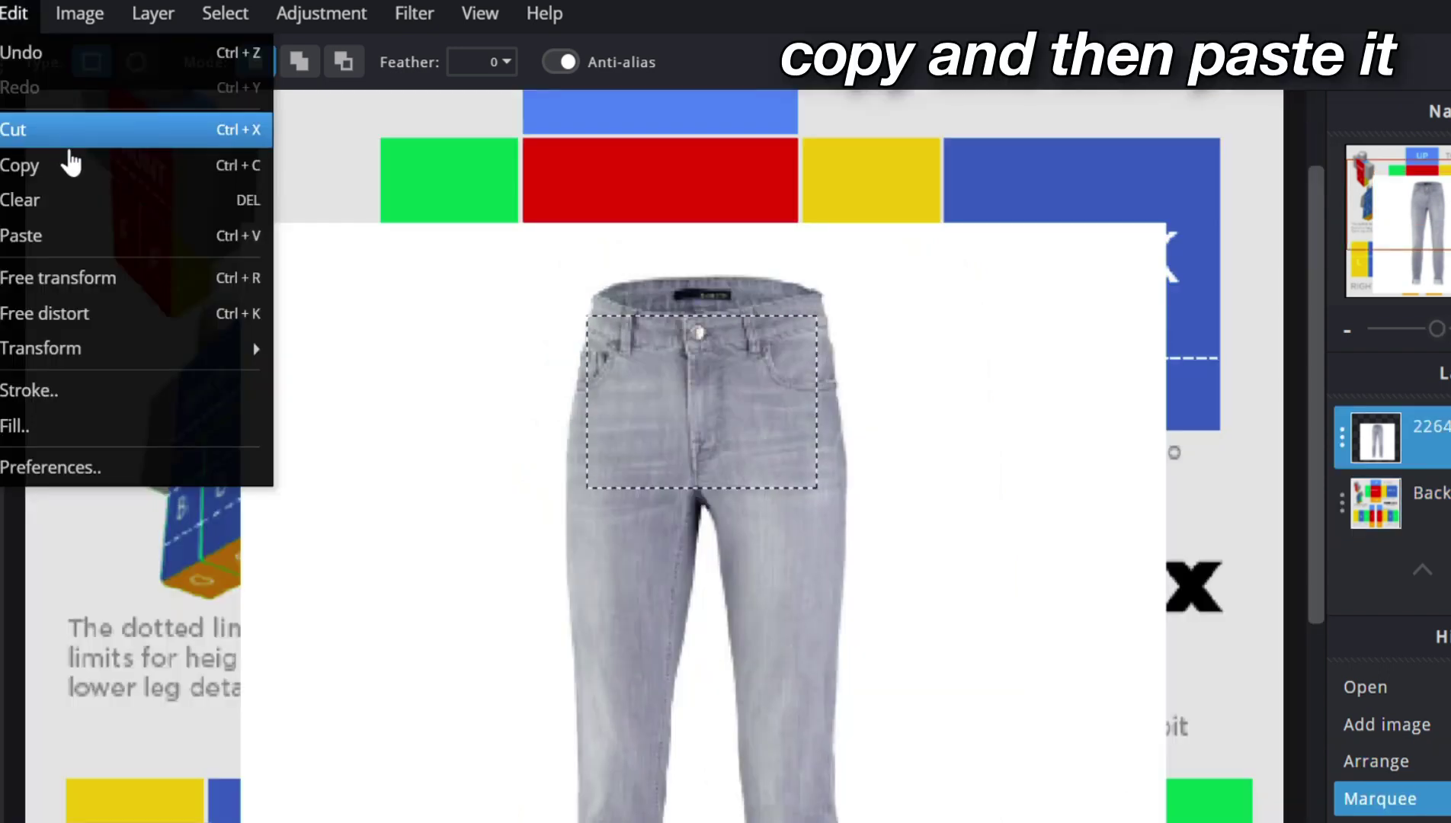
click(69, 162)
click(38, 20)
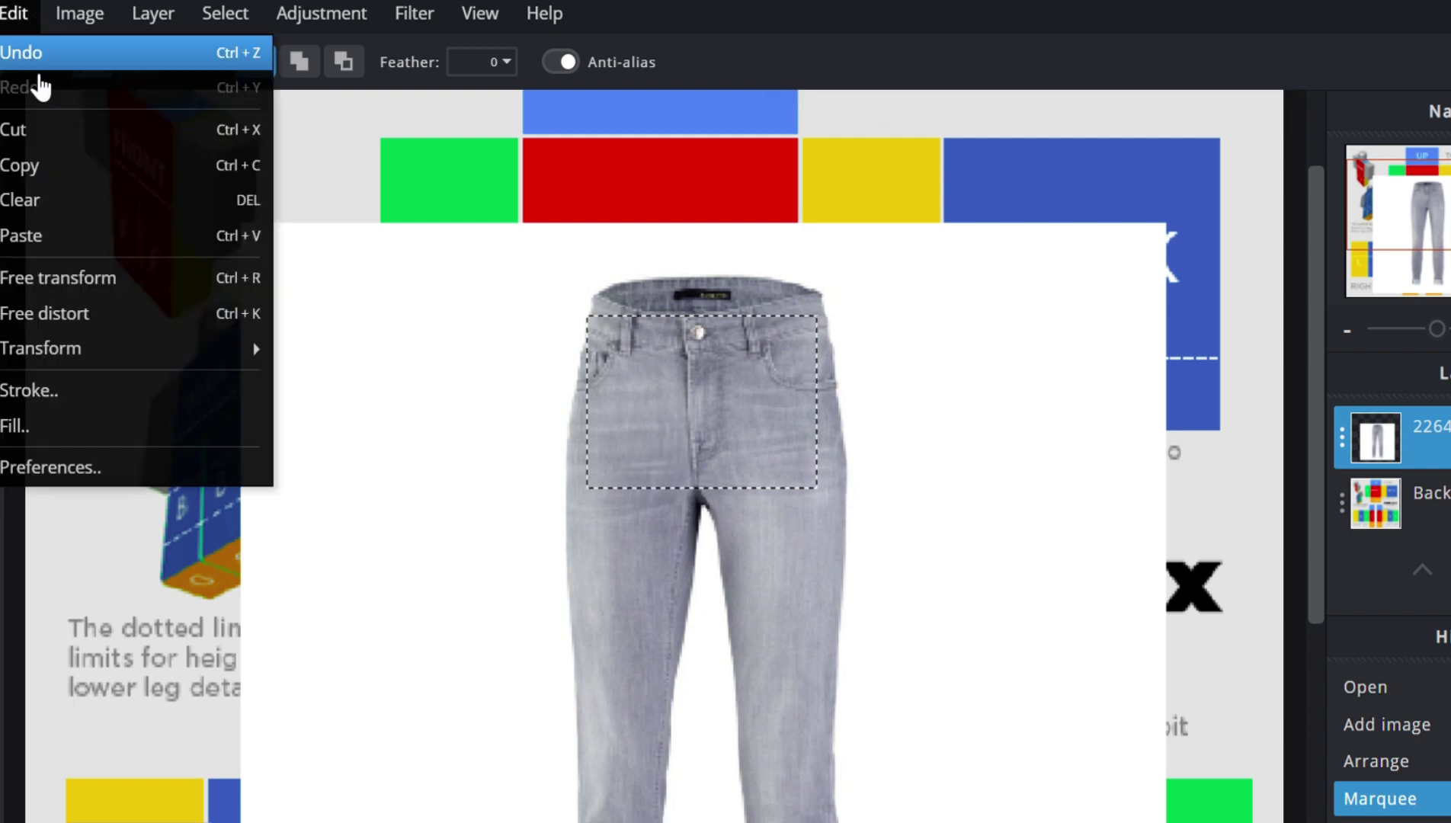
click(39, 233)
- Free-transform the pasted waist piece so it spans the full width of the torso's FRONT panel
key(v)
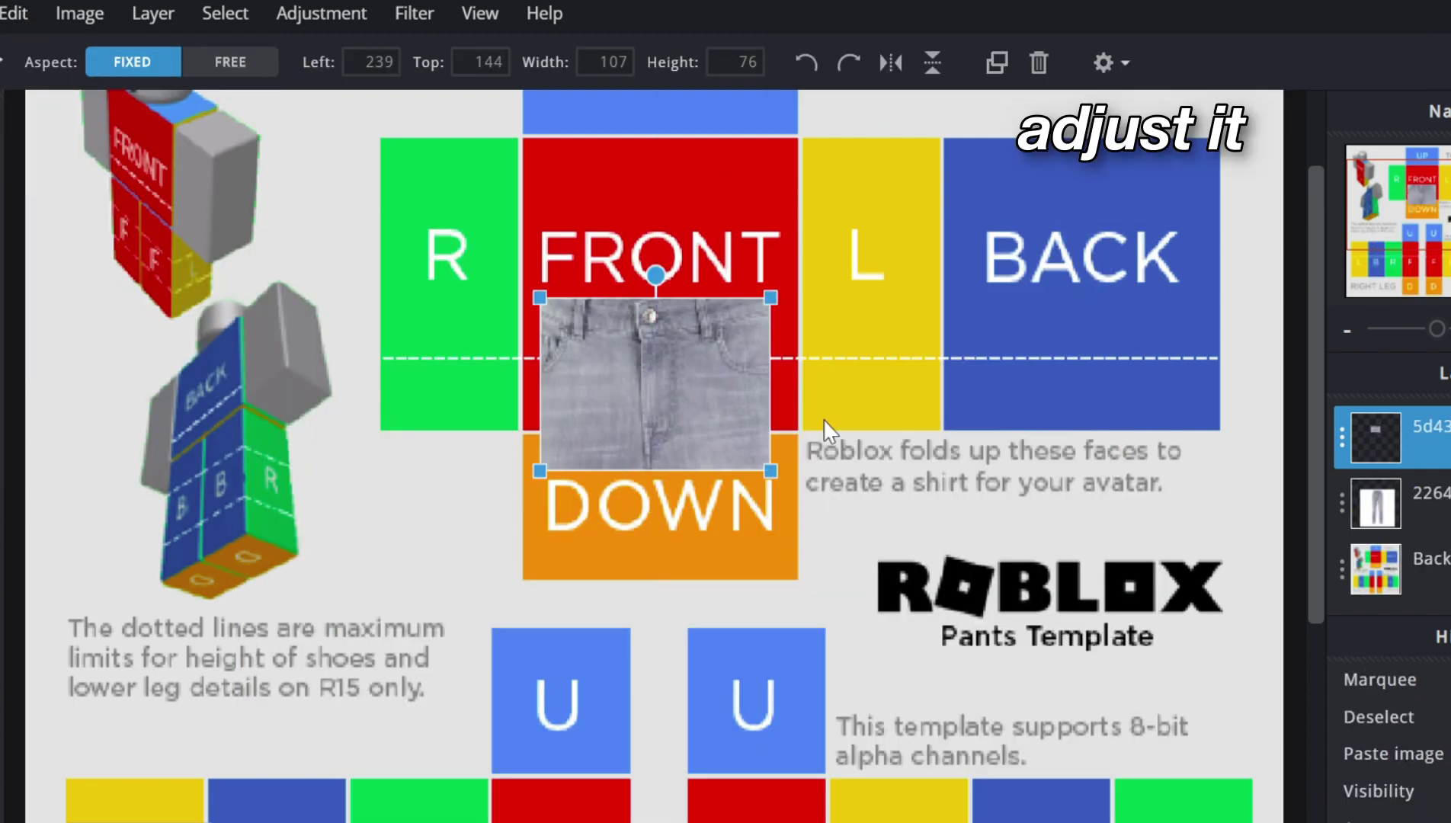
click(937, 446)
scroll(938, 445, down, 3)
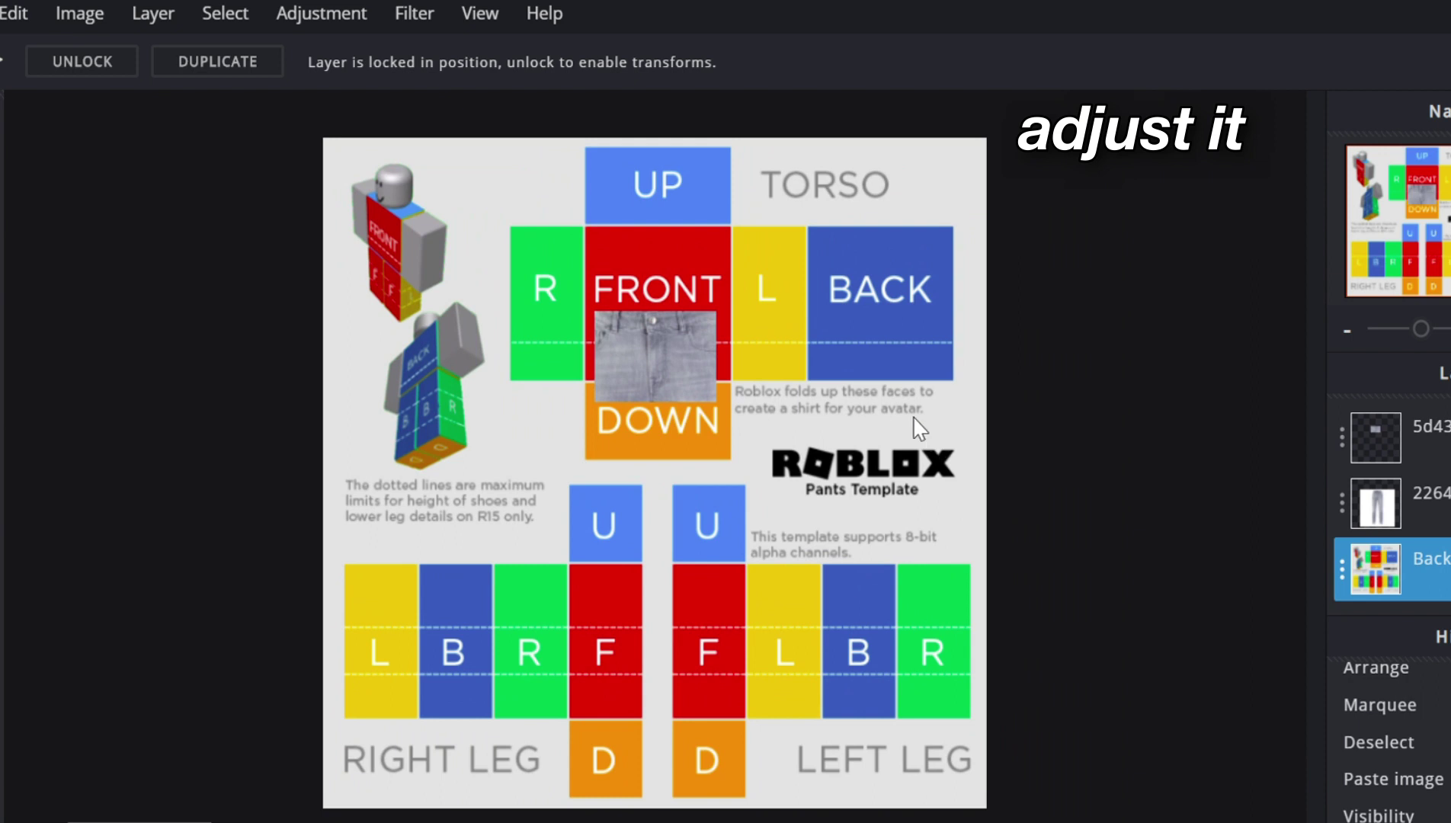
scroll(710, 430, up, 3)
click(728, 515)
click(20, 17)
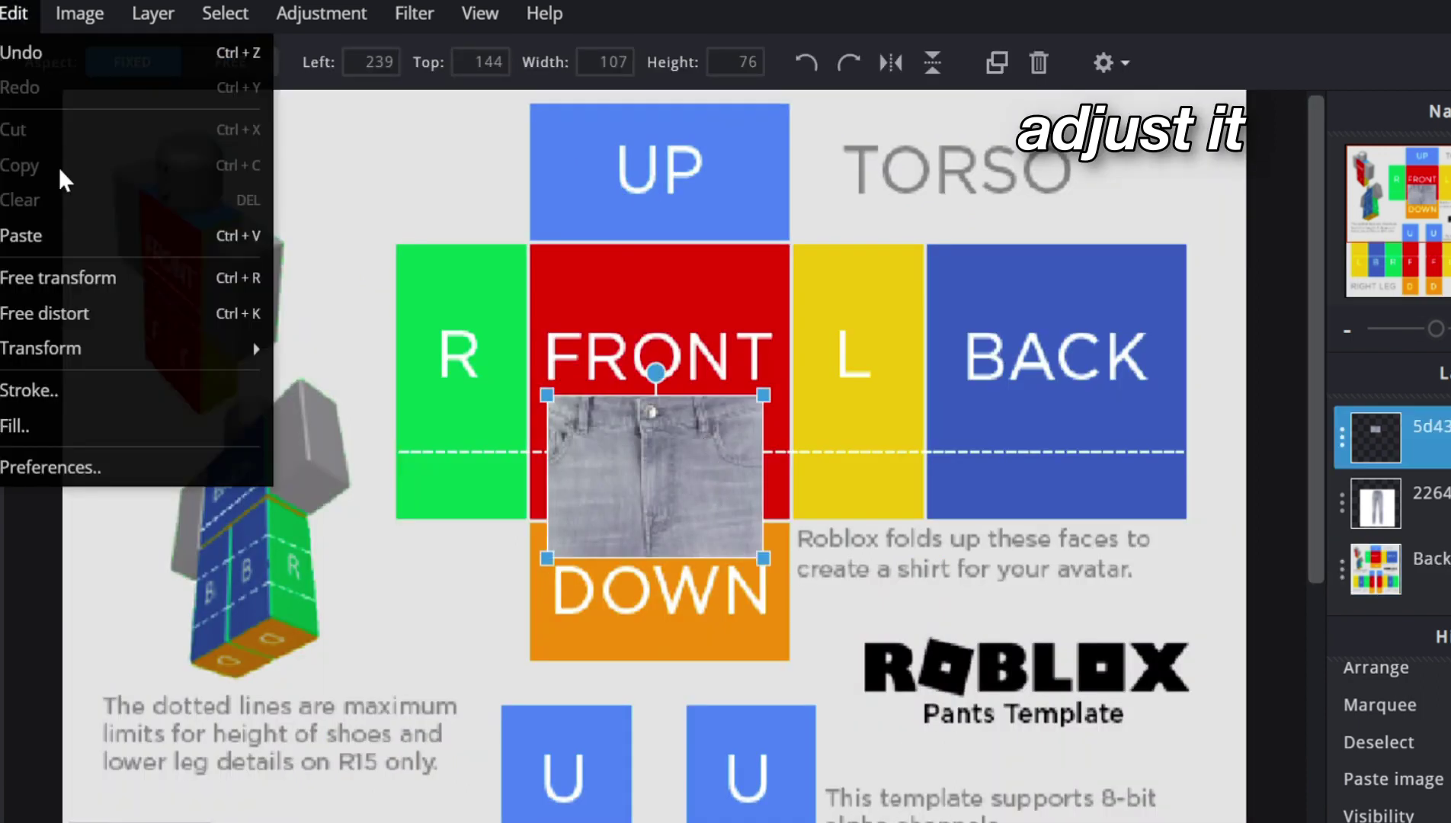
click(107, 284)
drag(787, 475, 812, 485)
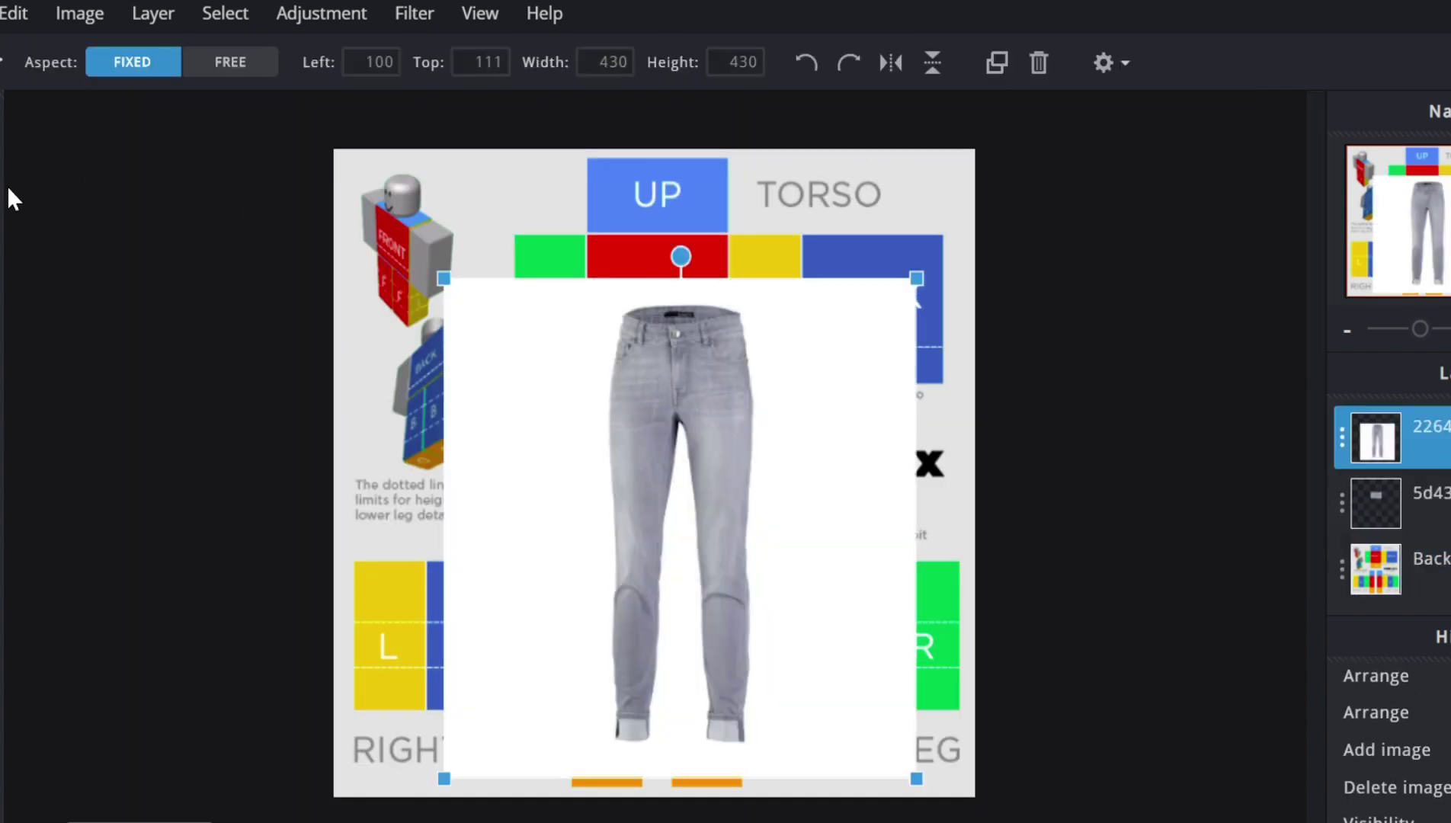
- Marquee-select a plain denim patch about 42 × 54 px on the jeans' thigh, then copy and paste it as a new layer
click(7, 184)
scroll(614, 365, up, 2)
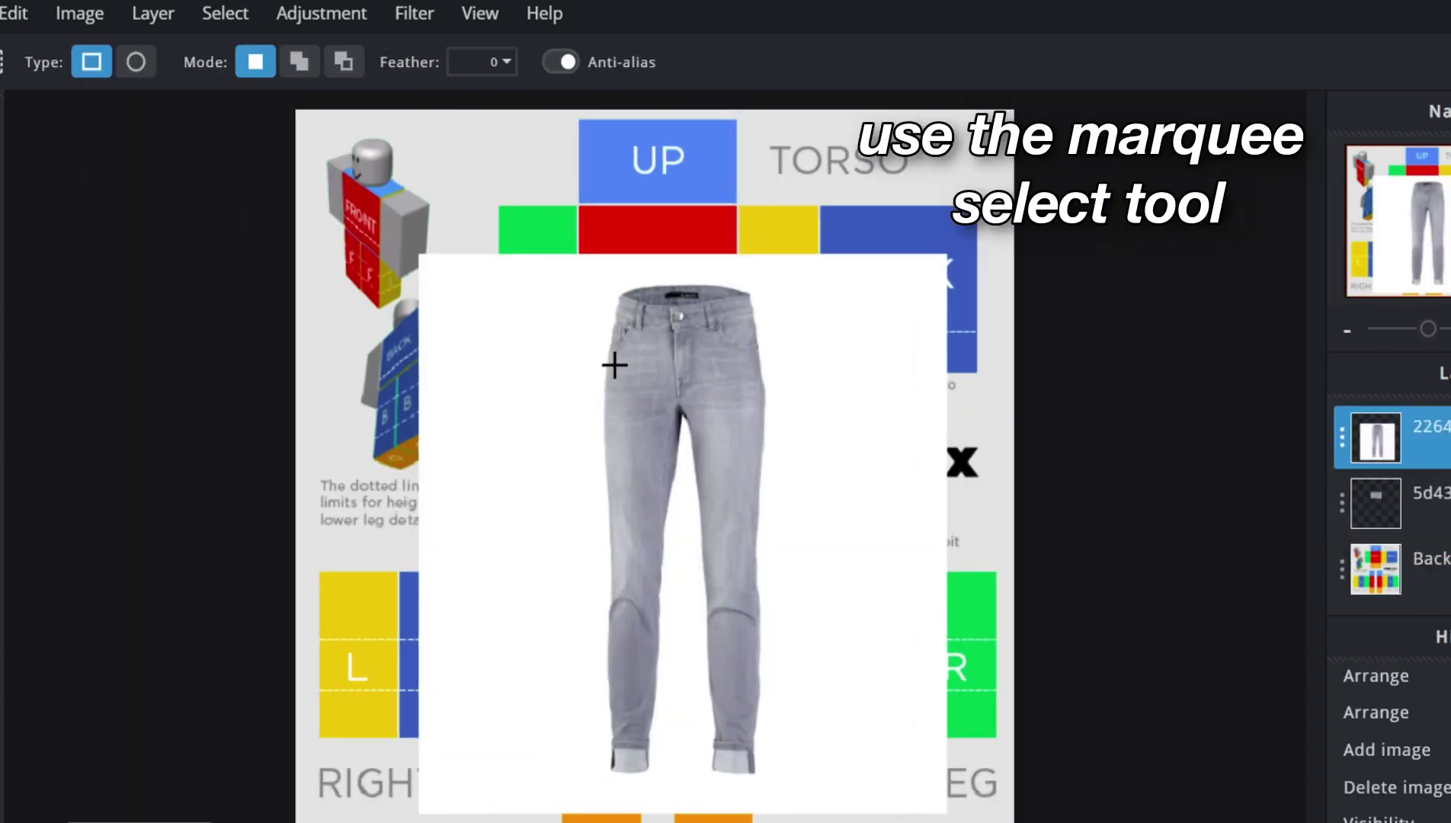
scroll(614, 365, up, 3)
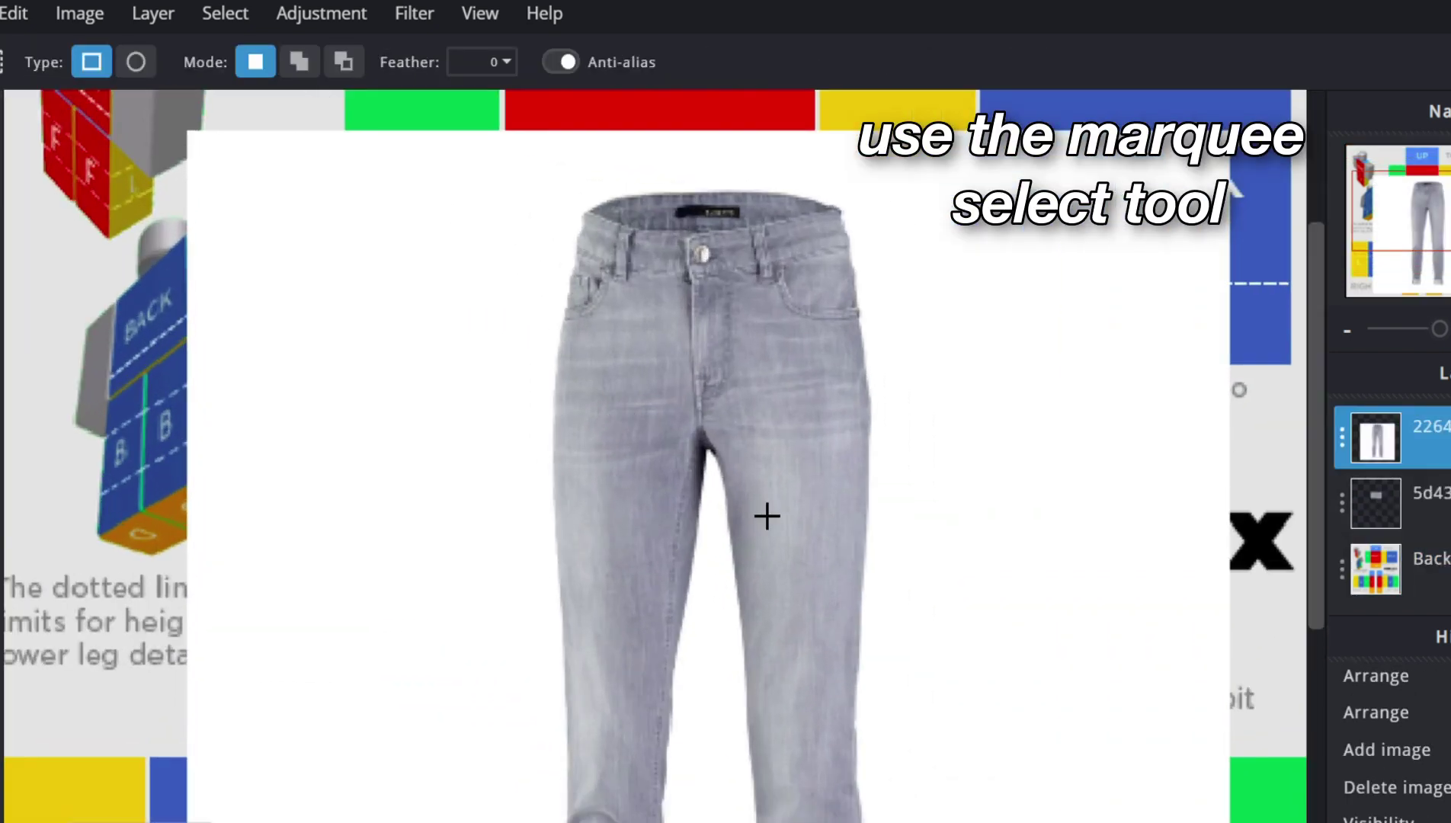
drag(752, 494, 784, 528)
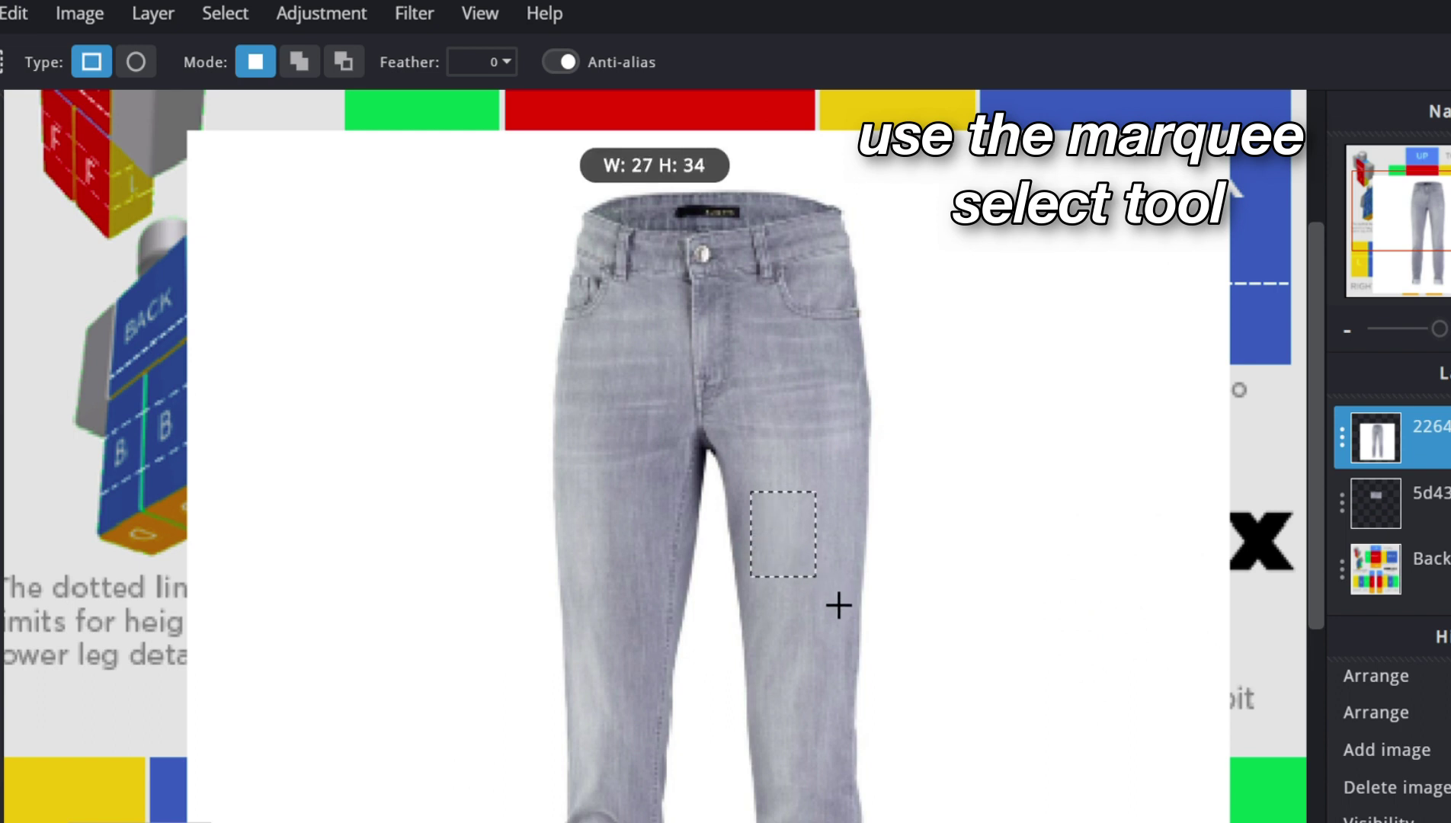
drag(866, 649, 872, 657)
click(23, 15)
click(54, 162)
click(14, 13)
click(71, 235)
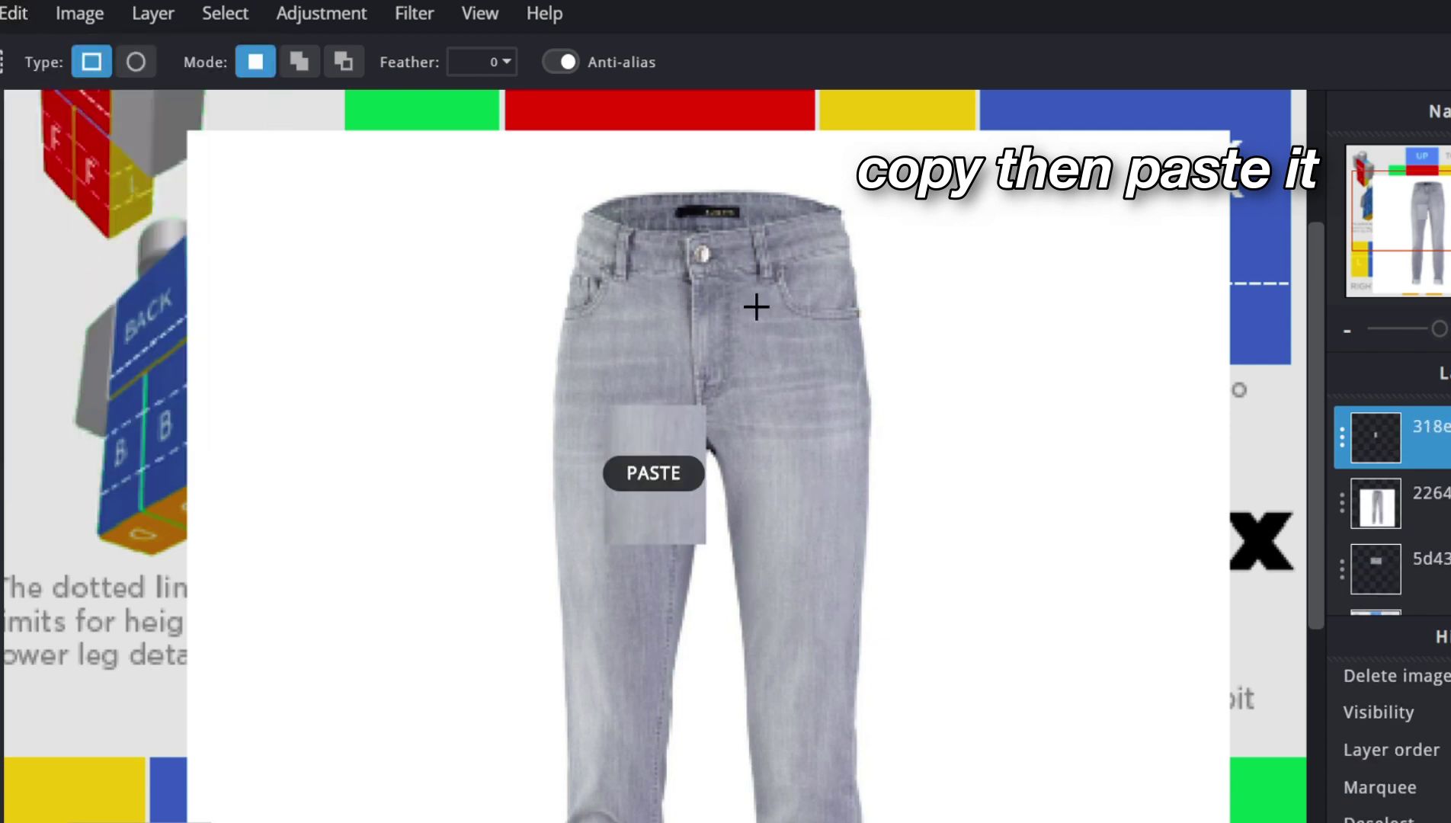
- Hide the full jeans layer and move the denim patch onto the torso's R panel
click(1447, 437)
click(1446, 438)
click(1446, 503)
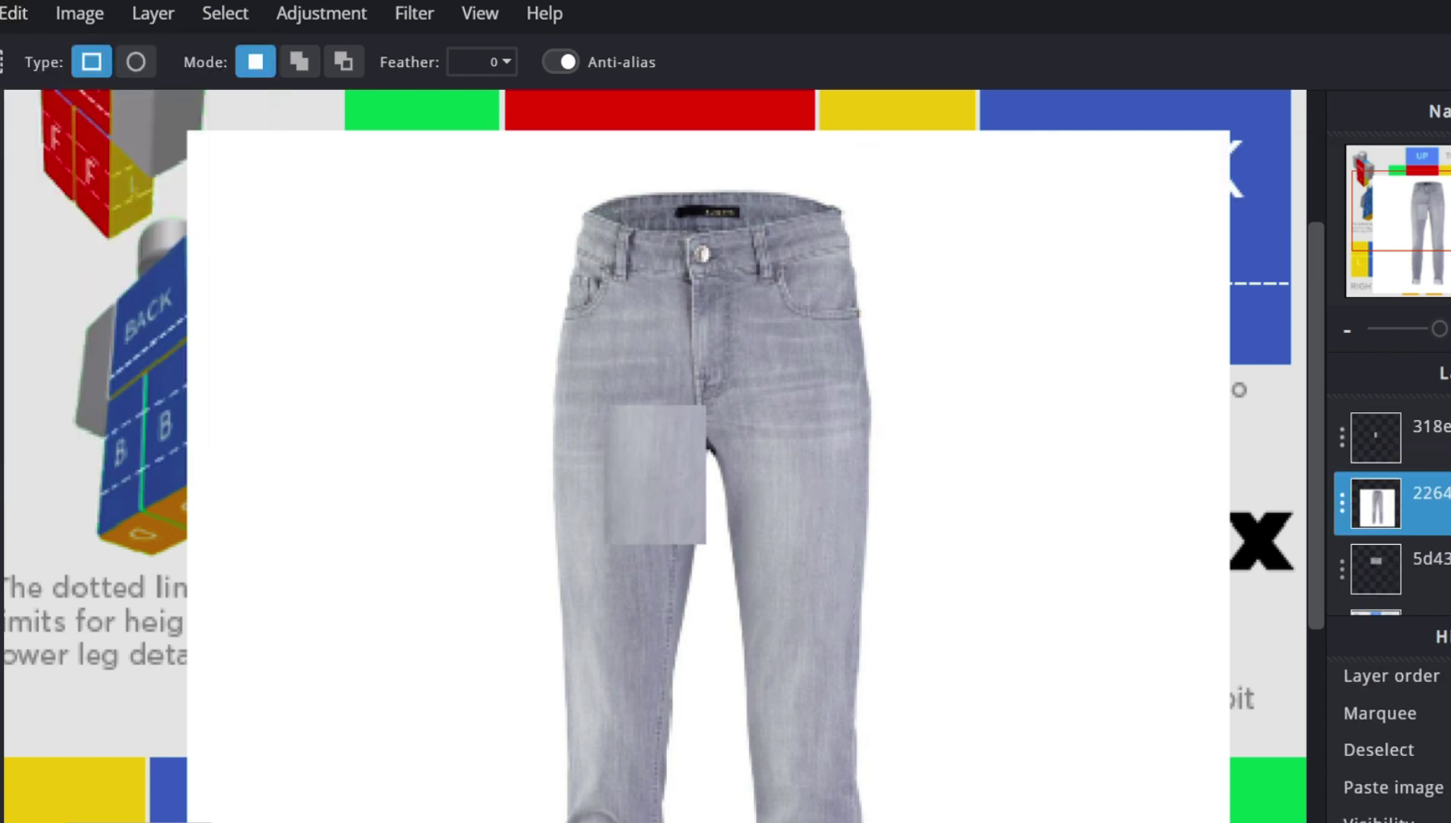
key(v)
click(677, 476)
drag(677, 477, 463, 317)
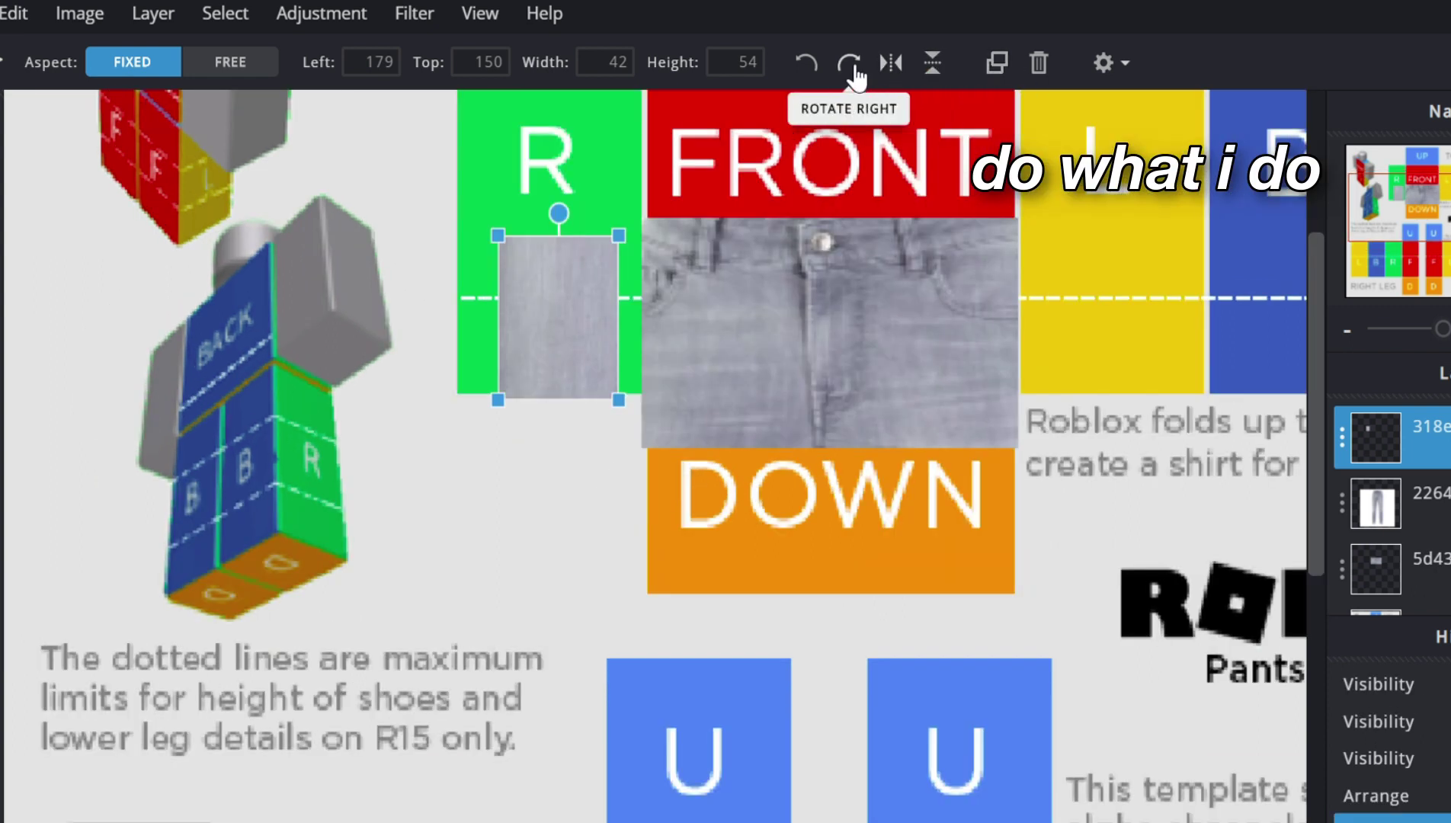
- Rotate the denim patch right once and align it flush with the top and side edge of the waist piece
click(848, 62)
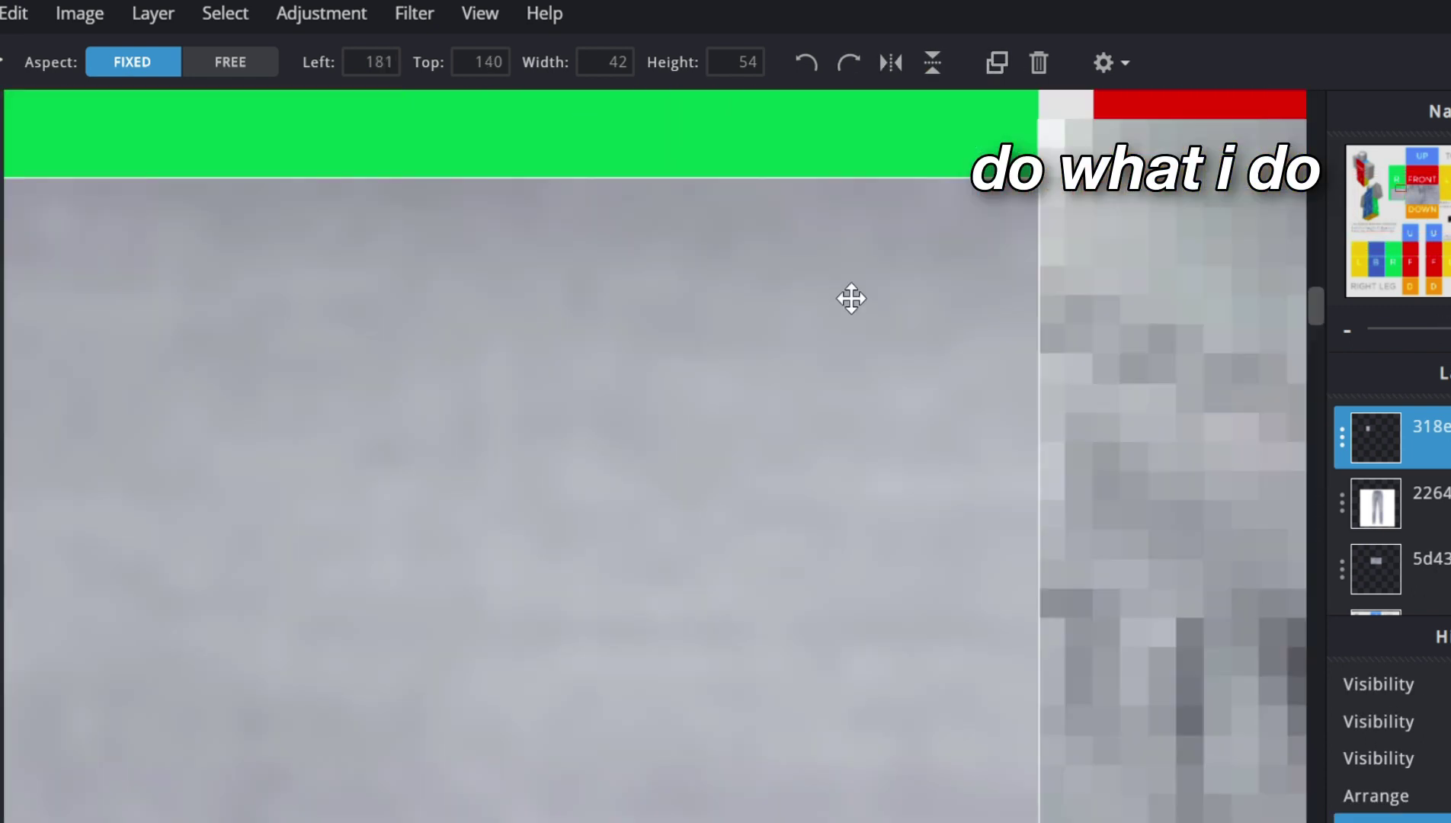
drag(852, 298, 853, 262)
scroll(793, 373, down, 3)
scroll(793, 372, down, 3)
- Free-transform the denim patch to 65 × 60 px so it covers the lower part of the torso's R panel, and apply it
click(13, 13)
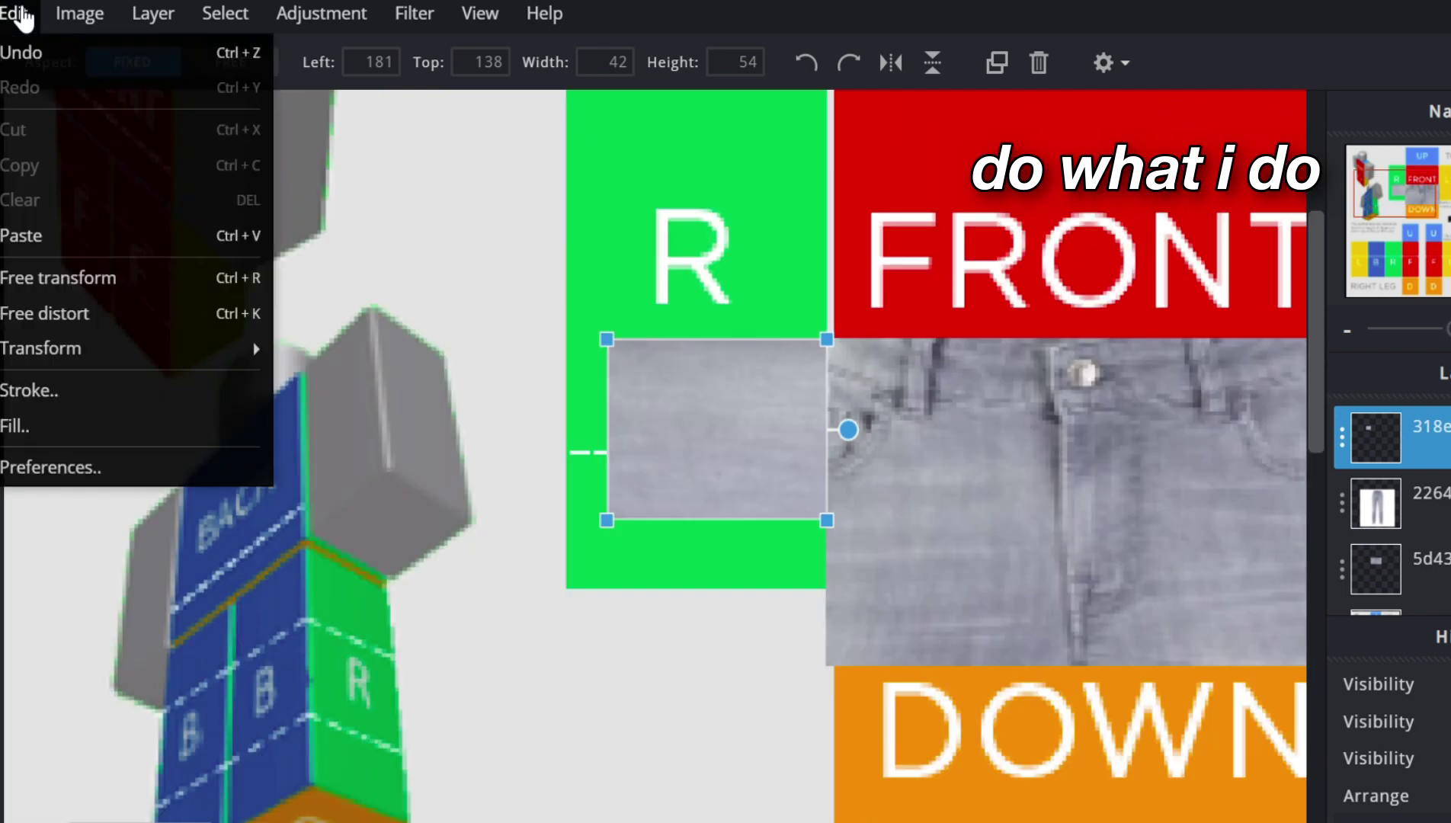
click(237, 283)
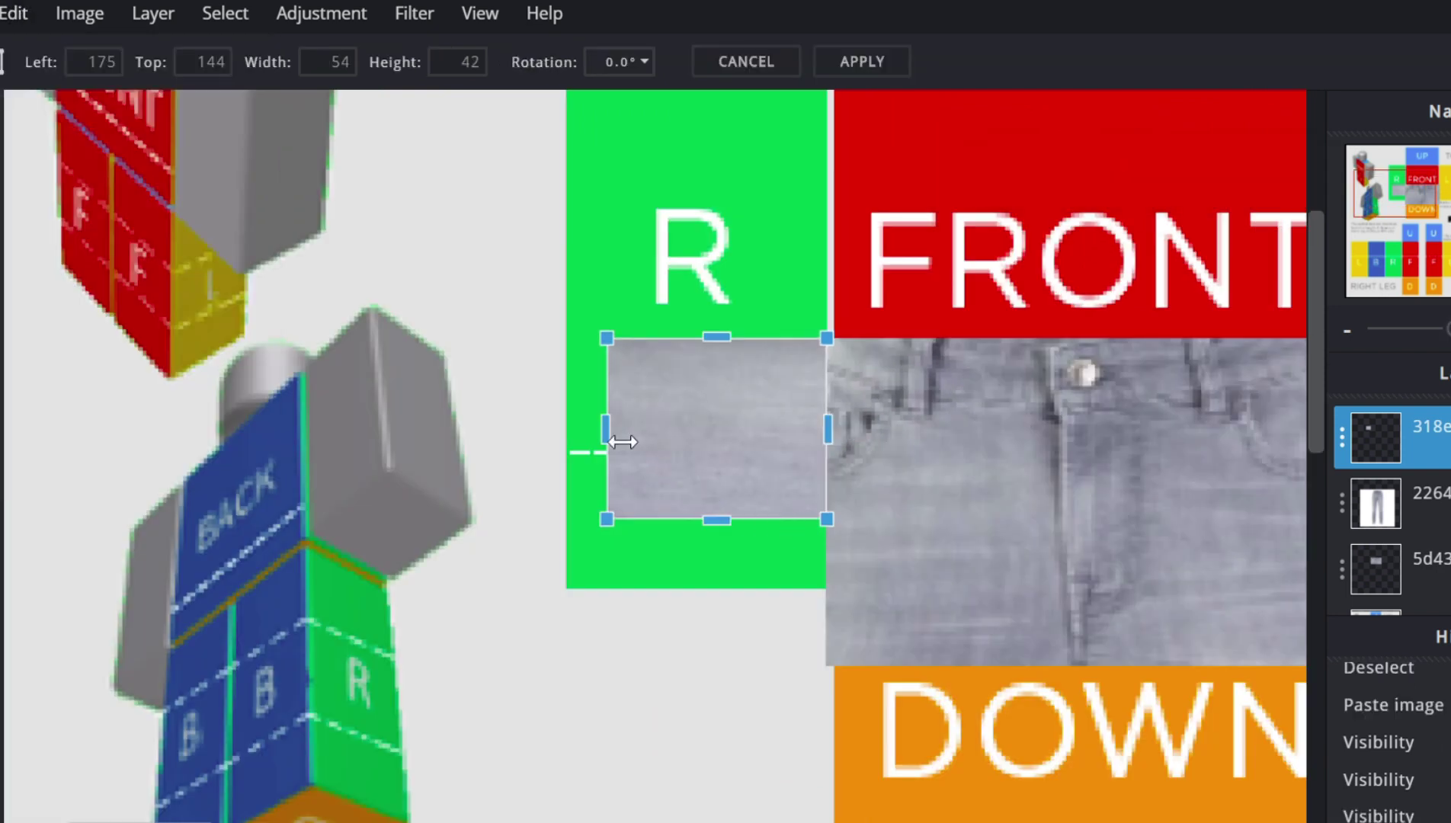
drag(610, 438, 589, 436)
drag(707, 521, 719, 592)
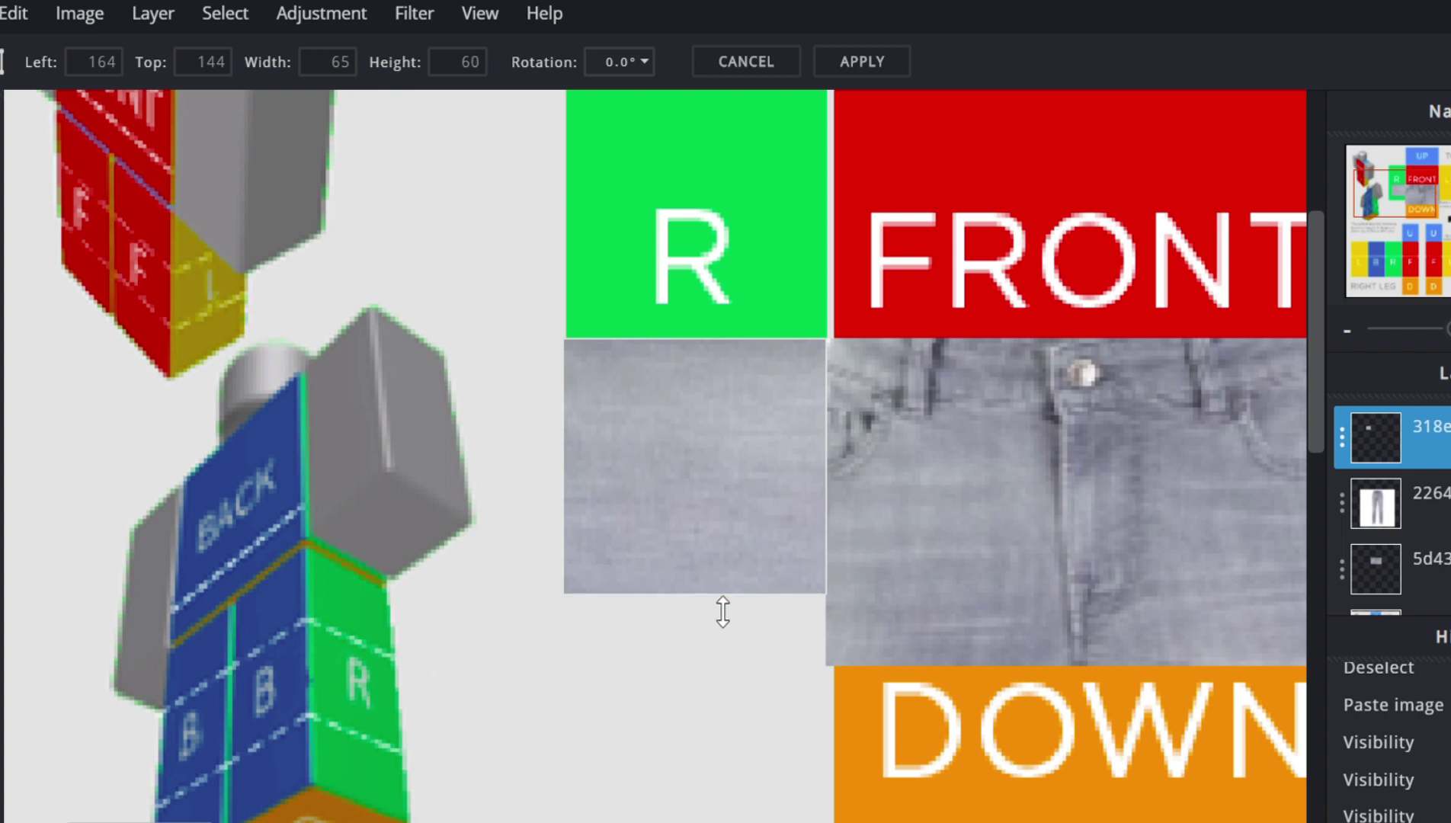
scroll(972, 586, down, 3)
key(v)
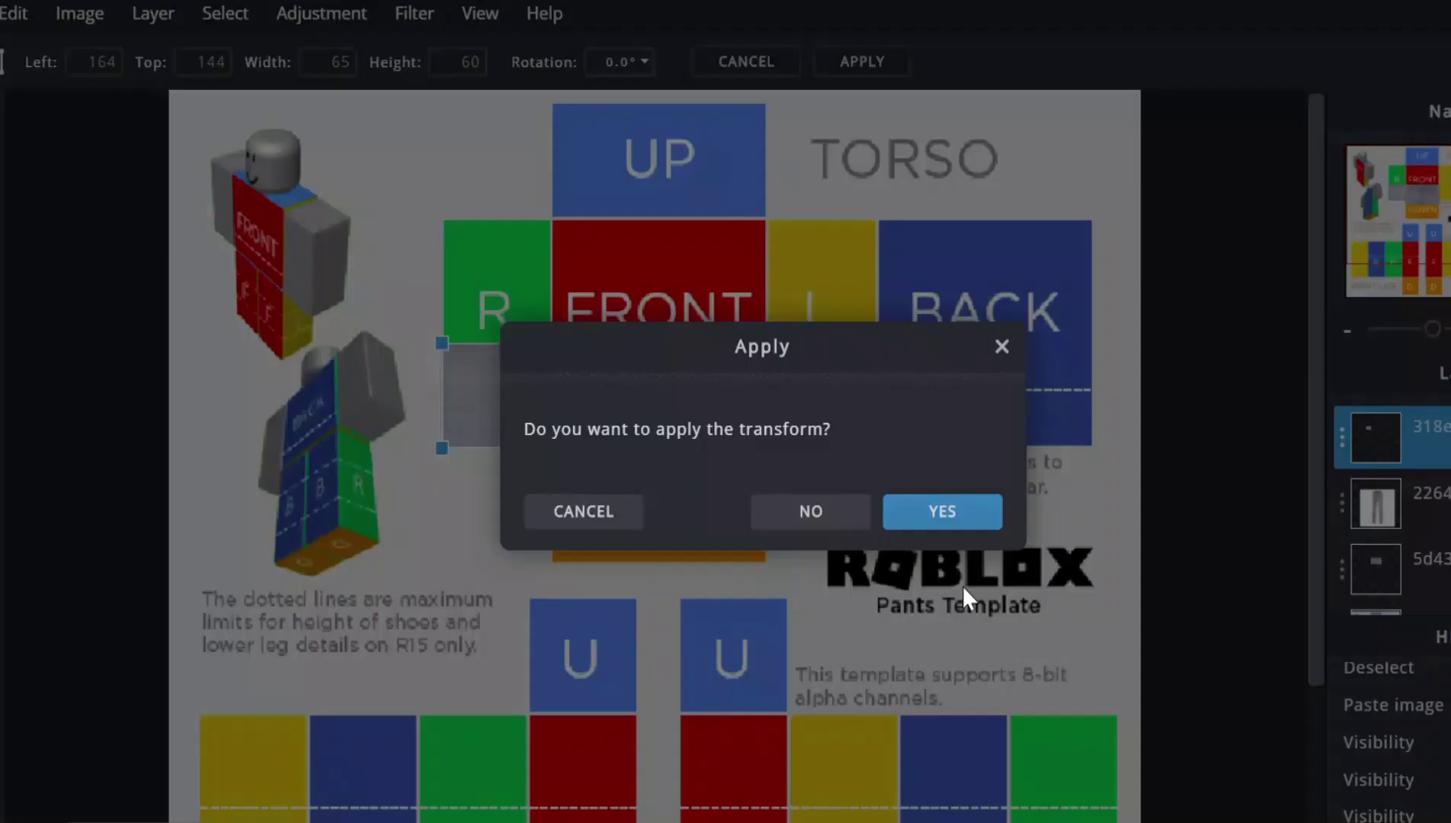
click(942, 509)
click(903, 488)
- Duplicate the R panel's denim patch and align the copy over the lower part of the torso's L panel, flush with the waist piece
scroll(518, 415, up, 2)
click(496, 387)
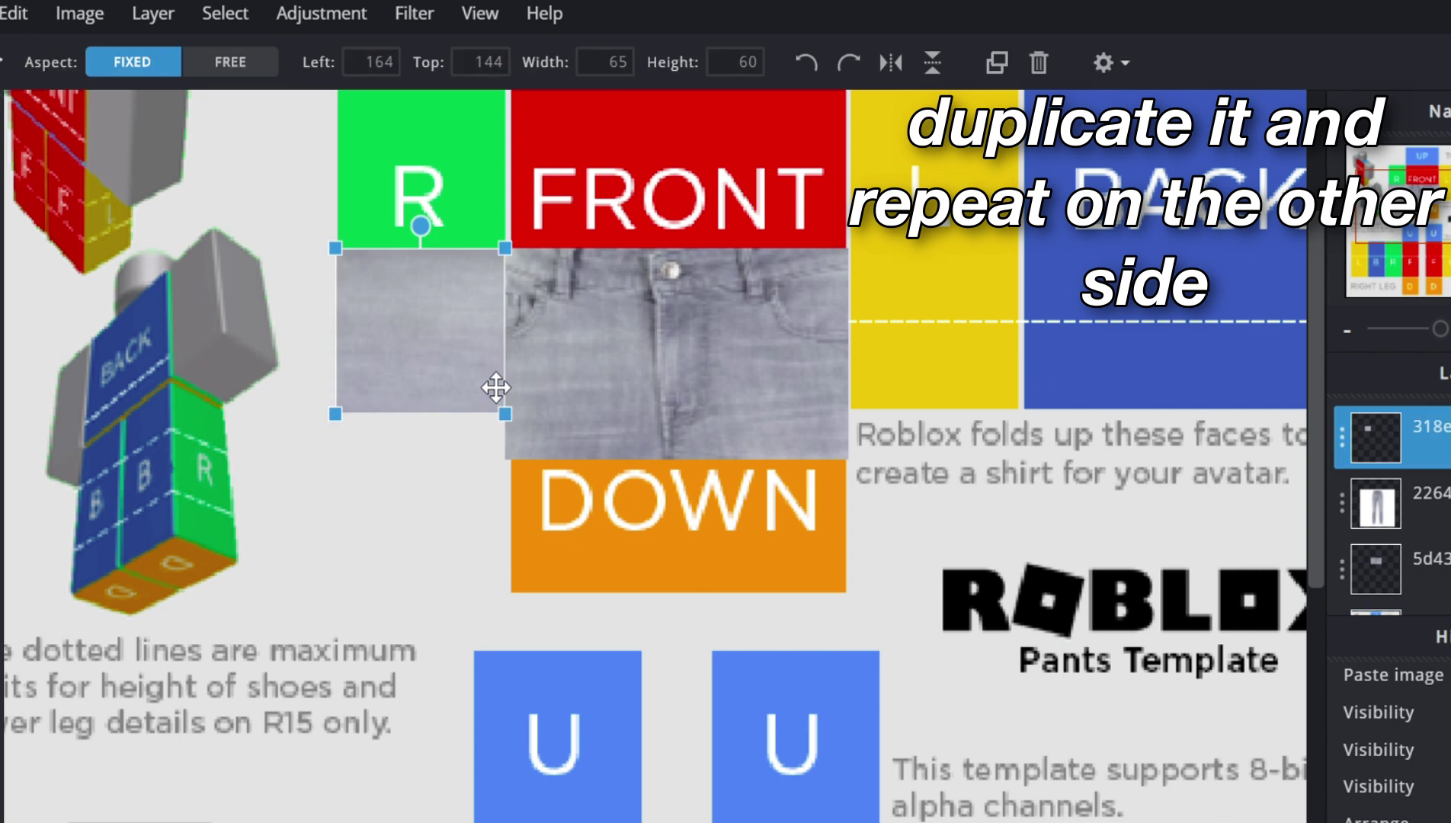
click(19, 13)
mouse_move(163, 29)
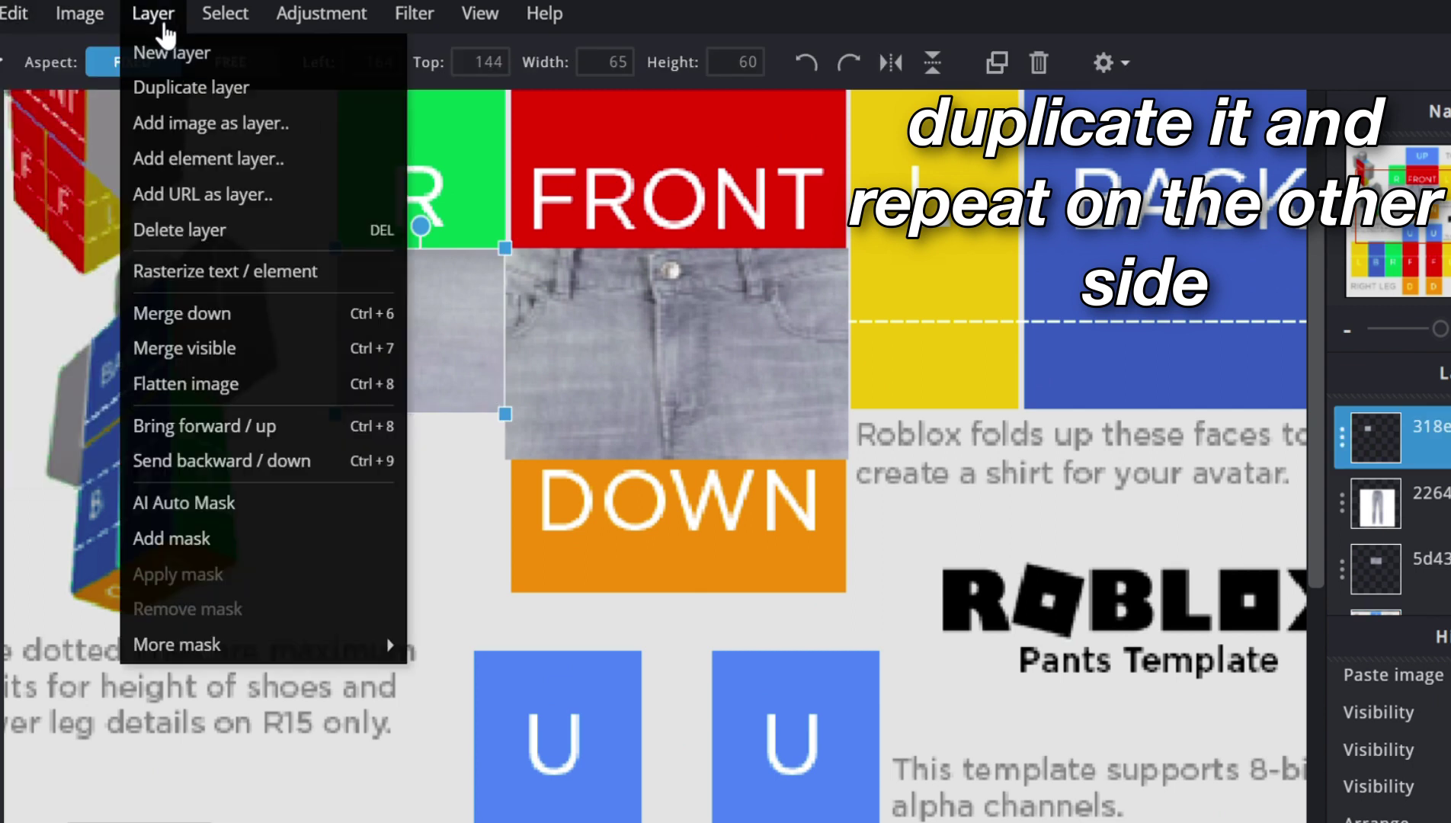
click(141, 88)
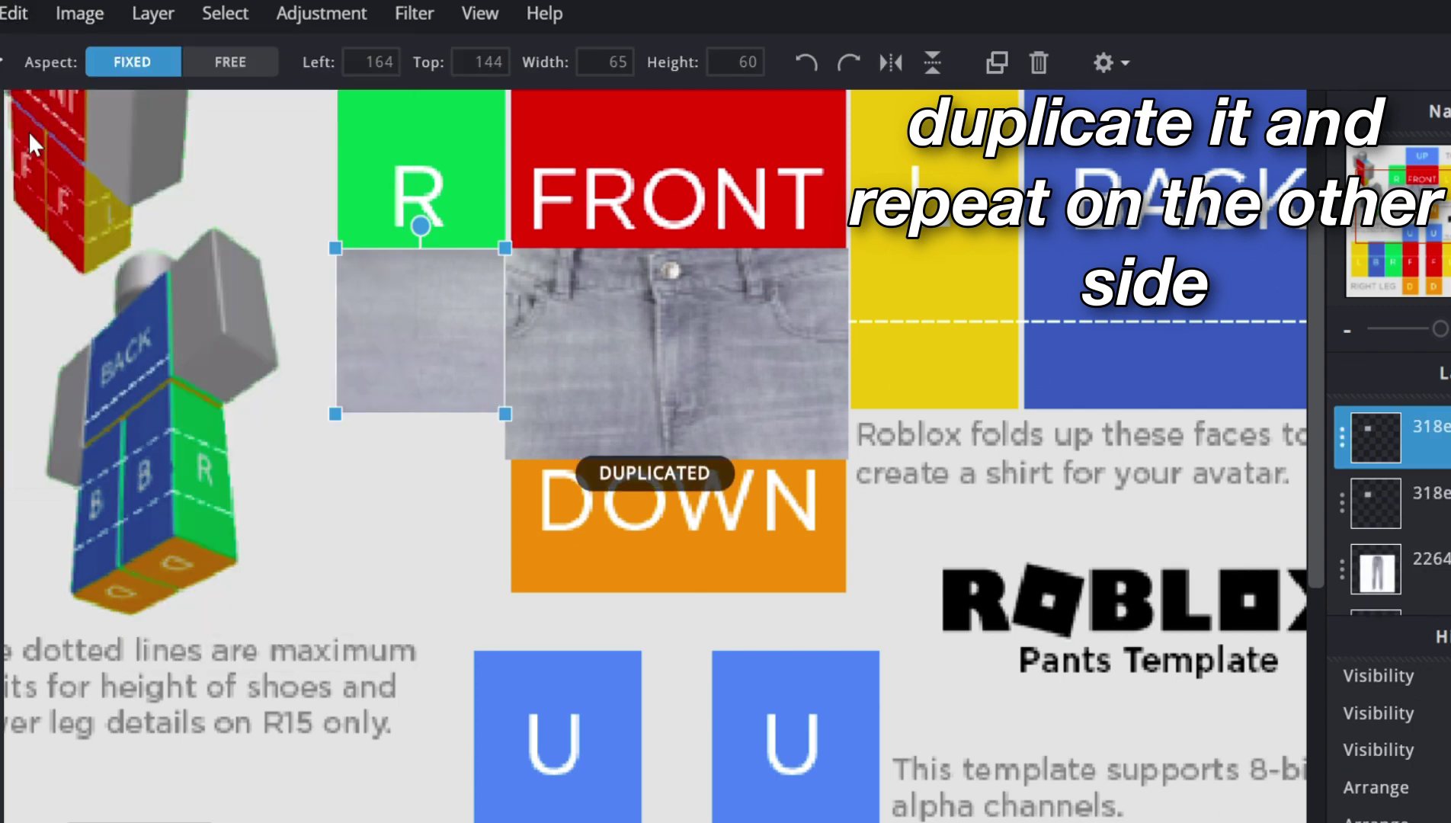
drag(452, 318, 857, 342)
scroll(914, 335, down, 2)
scroll(960, 324, up, 6)
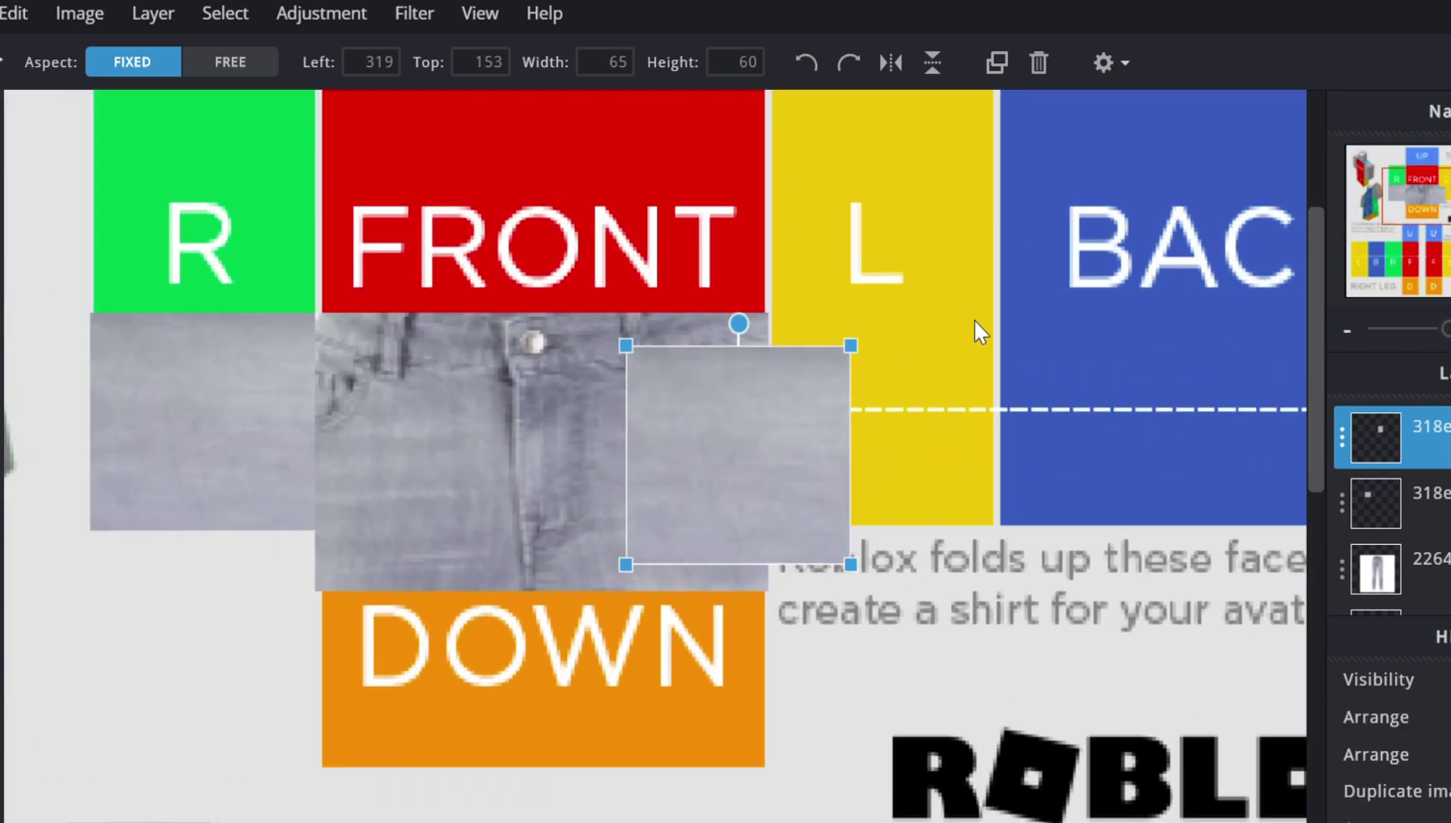
drag(416, 438, 809, 346)
scroll(416, 438, up, 2)
mouse_move(776, 418)
mouse_down()
mouse_move(798, 417)
mouse_move(775, 416)
mouse_up()
scroll(583, 436, down, 8)
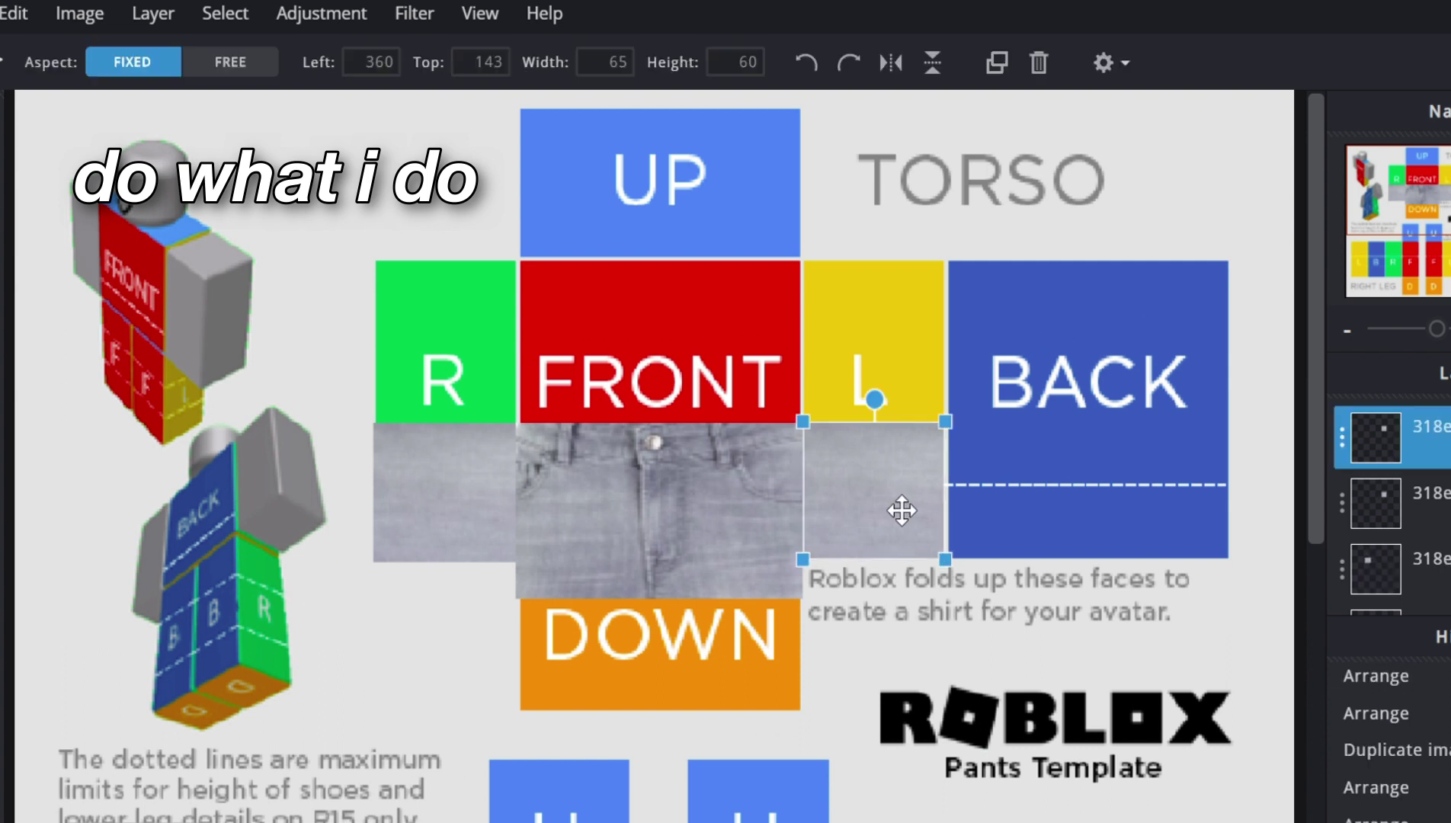
- Move another copy of the denim patch onto the torso's BACK panel and stretch it to 132 px wide to span the panel
drag(902, 509, 1043, 510)
click(2, 13)
mouse_move(21, 22)
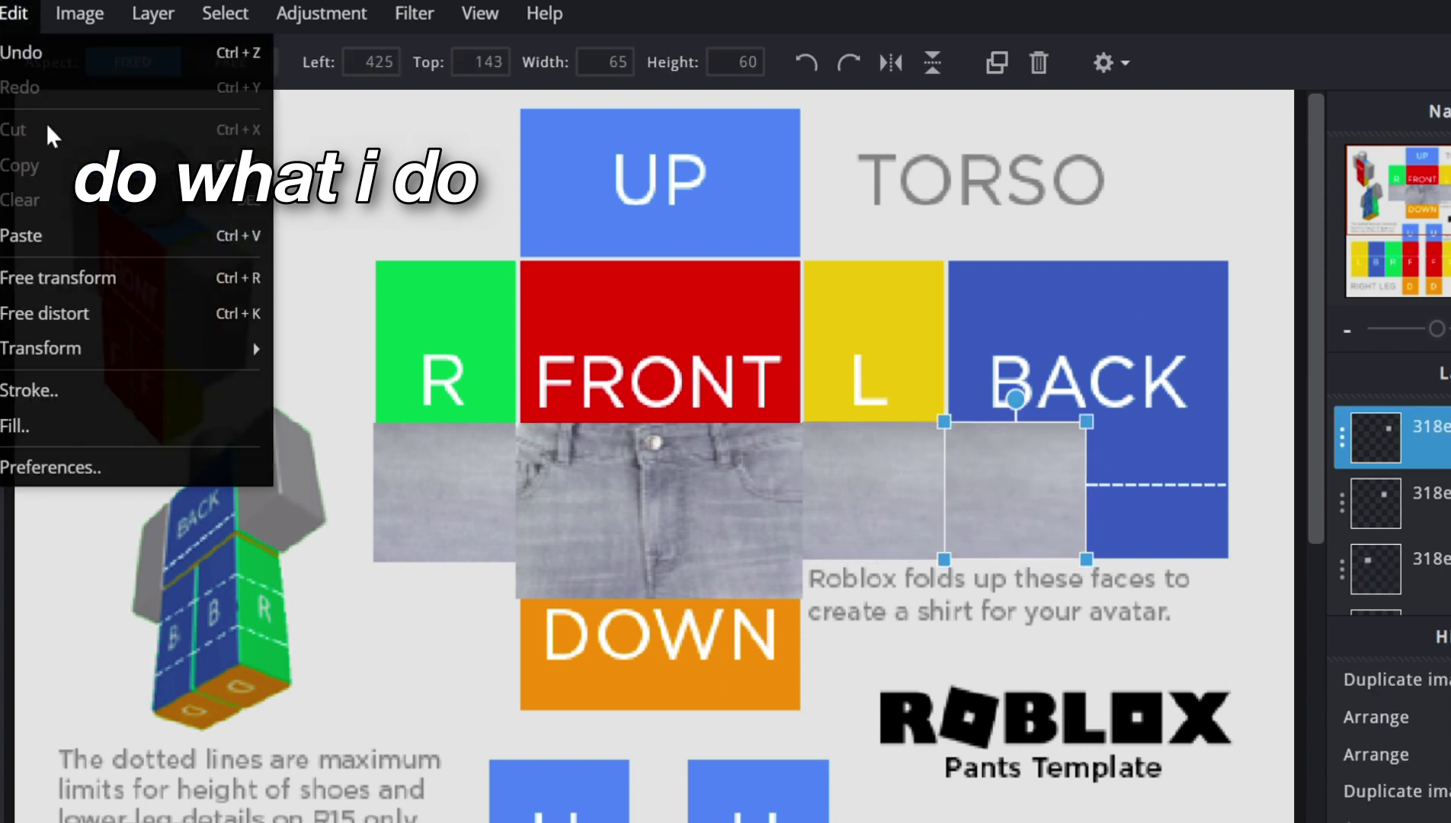
click(109, 283)
drag(1102, 499, 1250, 499)
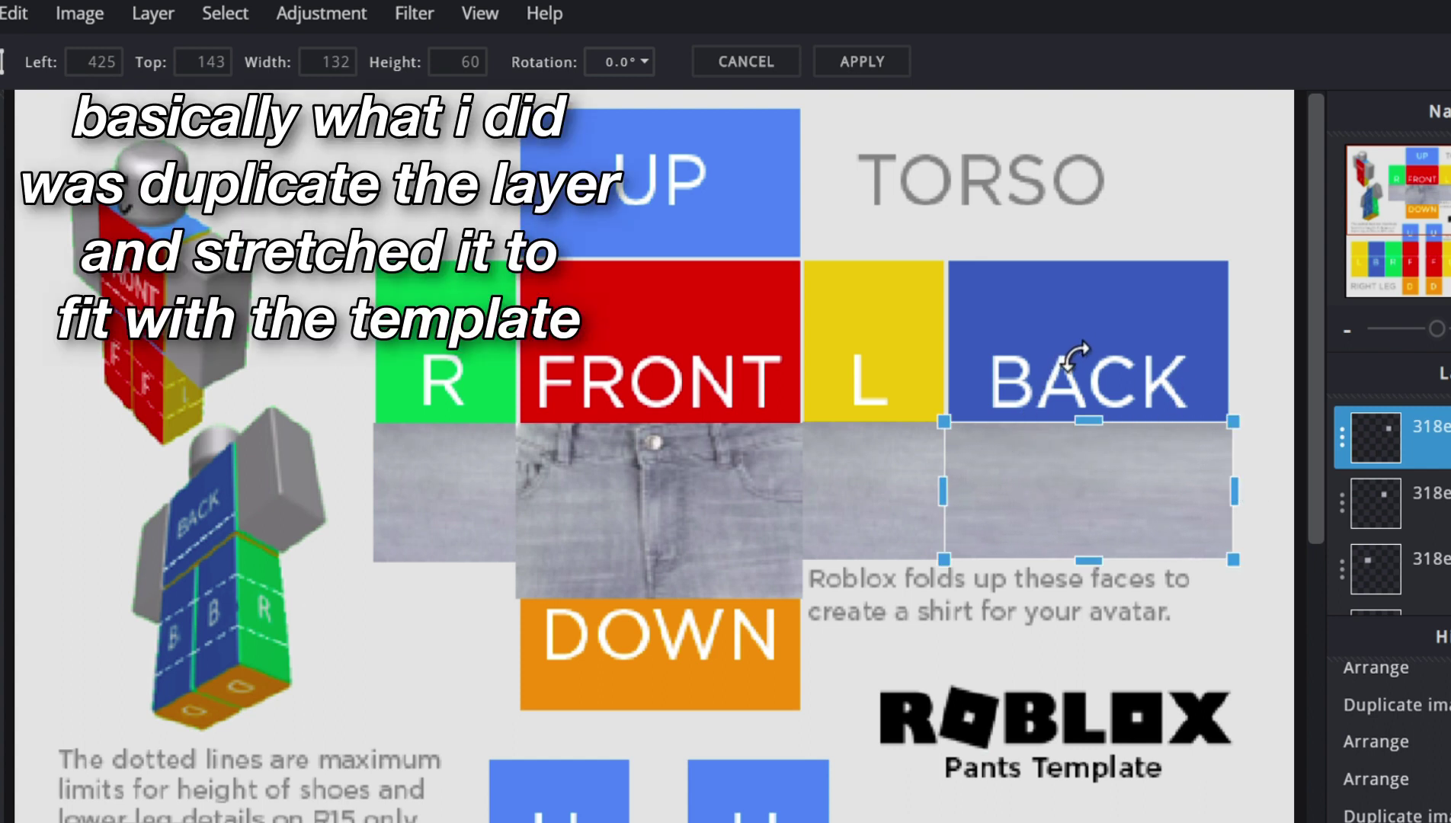
click(1009, 731)
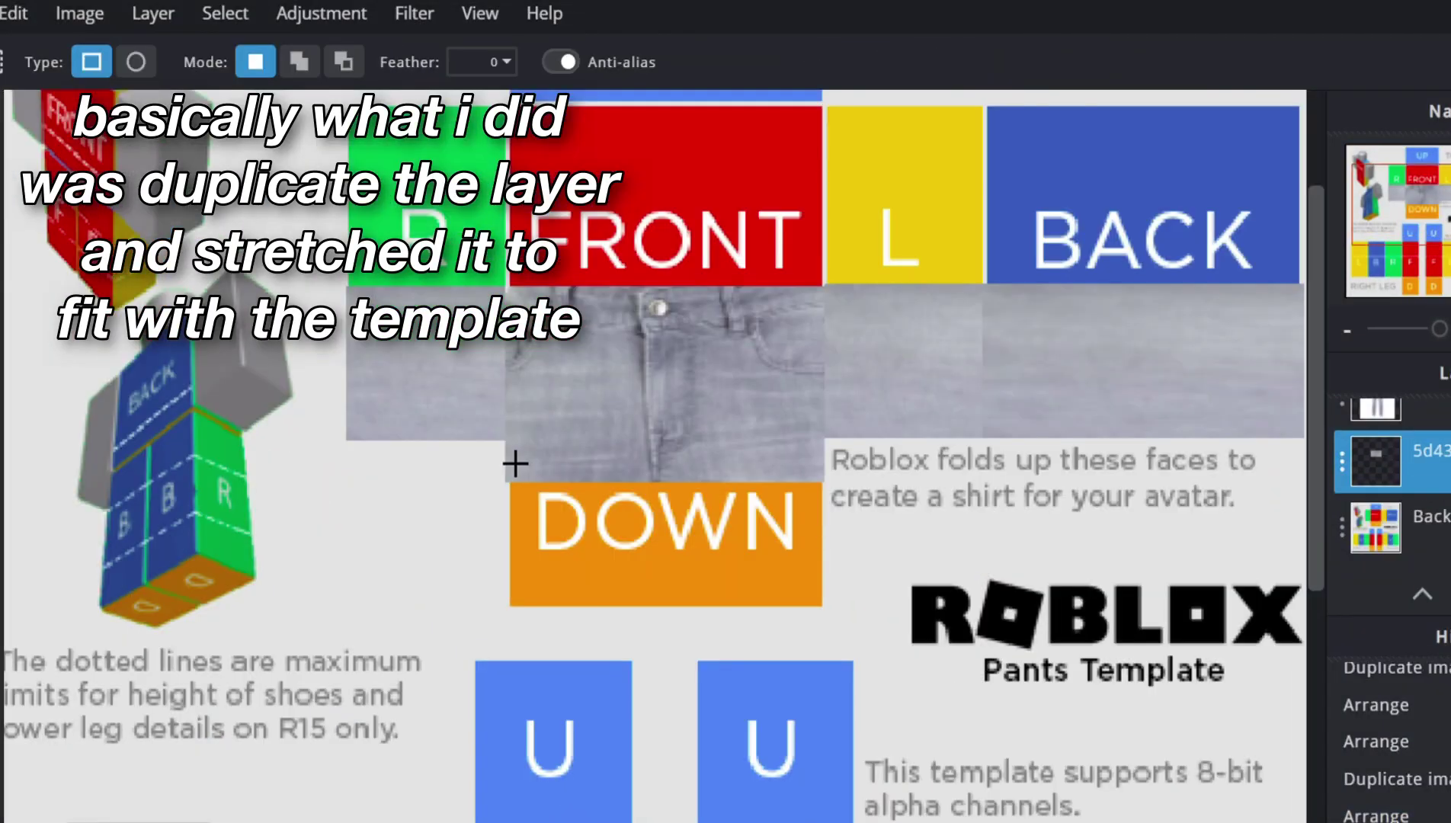
- Marquee-select the strip of the front waist piece that overlaps the DOWN panel, clear it and deselect
drag(875, 515, 874, 515)
key(Delete)
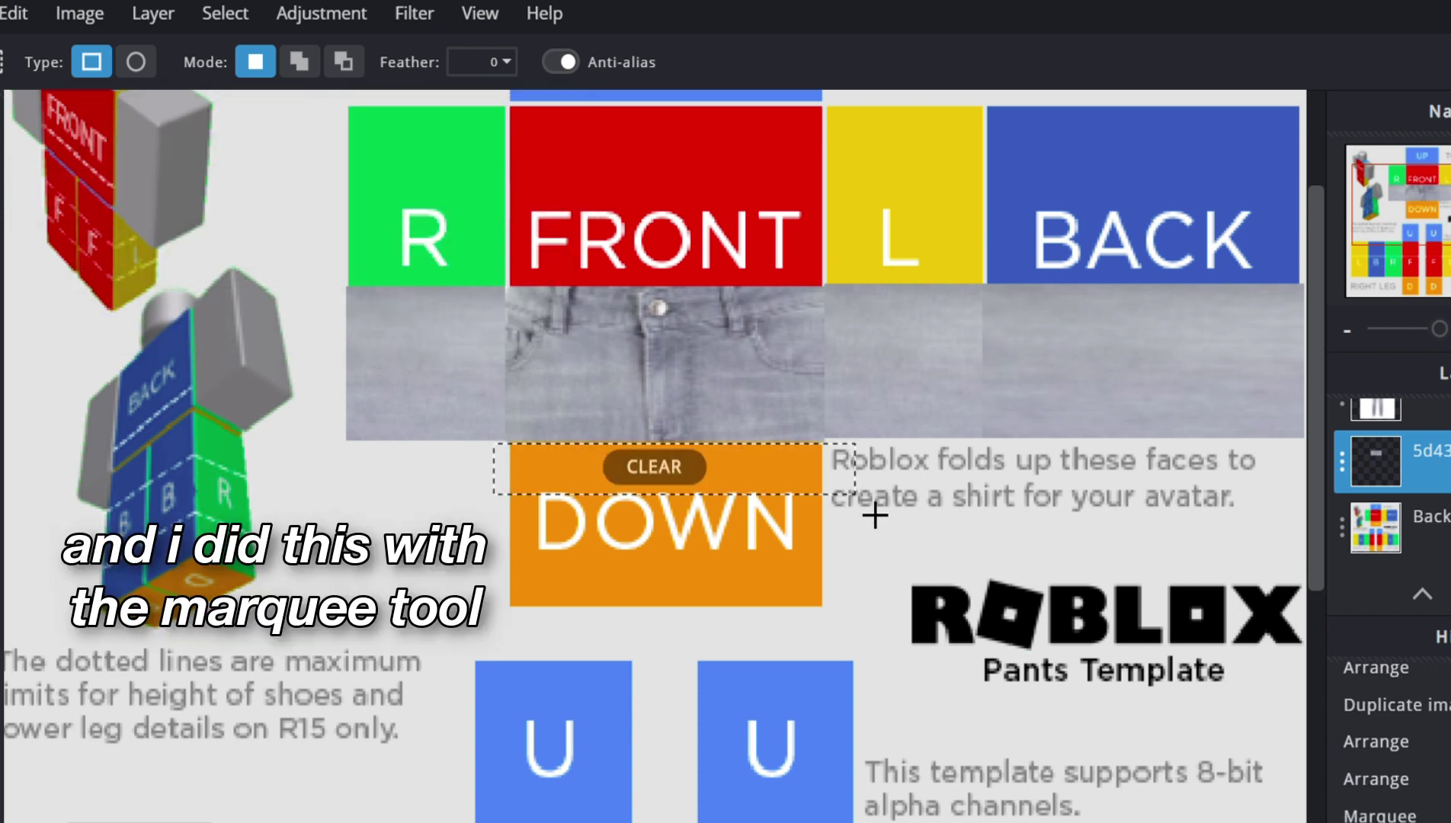
key(alt+ctrl+t)
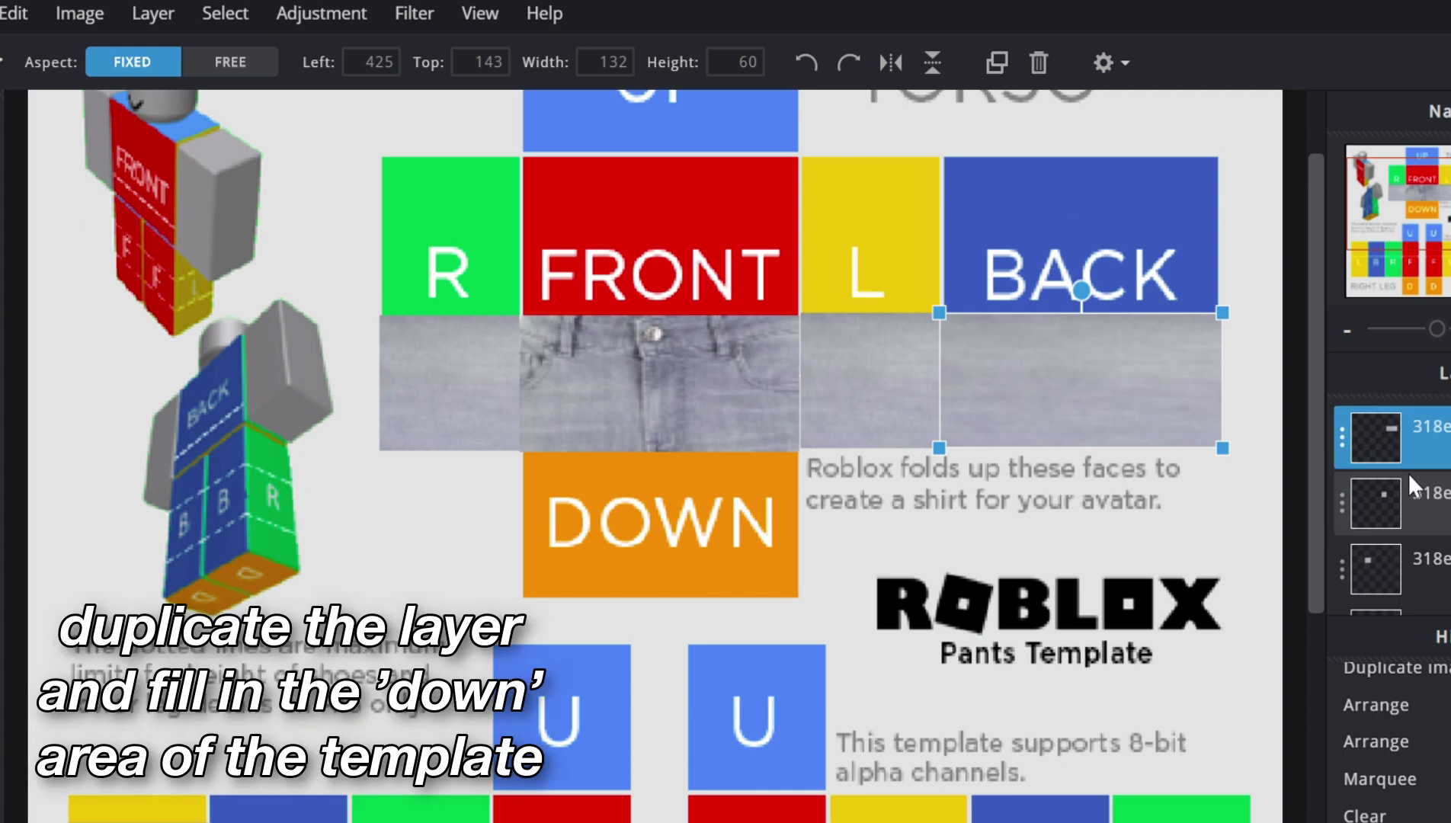
- Duplicate the BACK panel's denim layer, move the copy onto the DOWN panel and free-transform it to 65 px high, matching the panel's width
click(1344, 433)
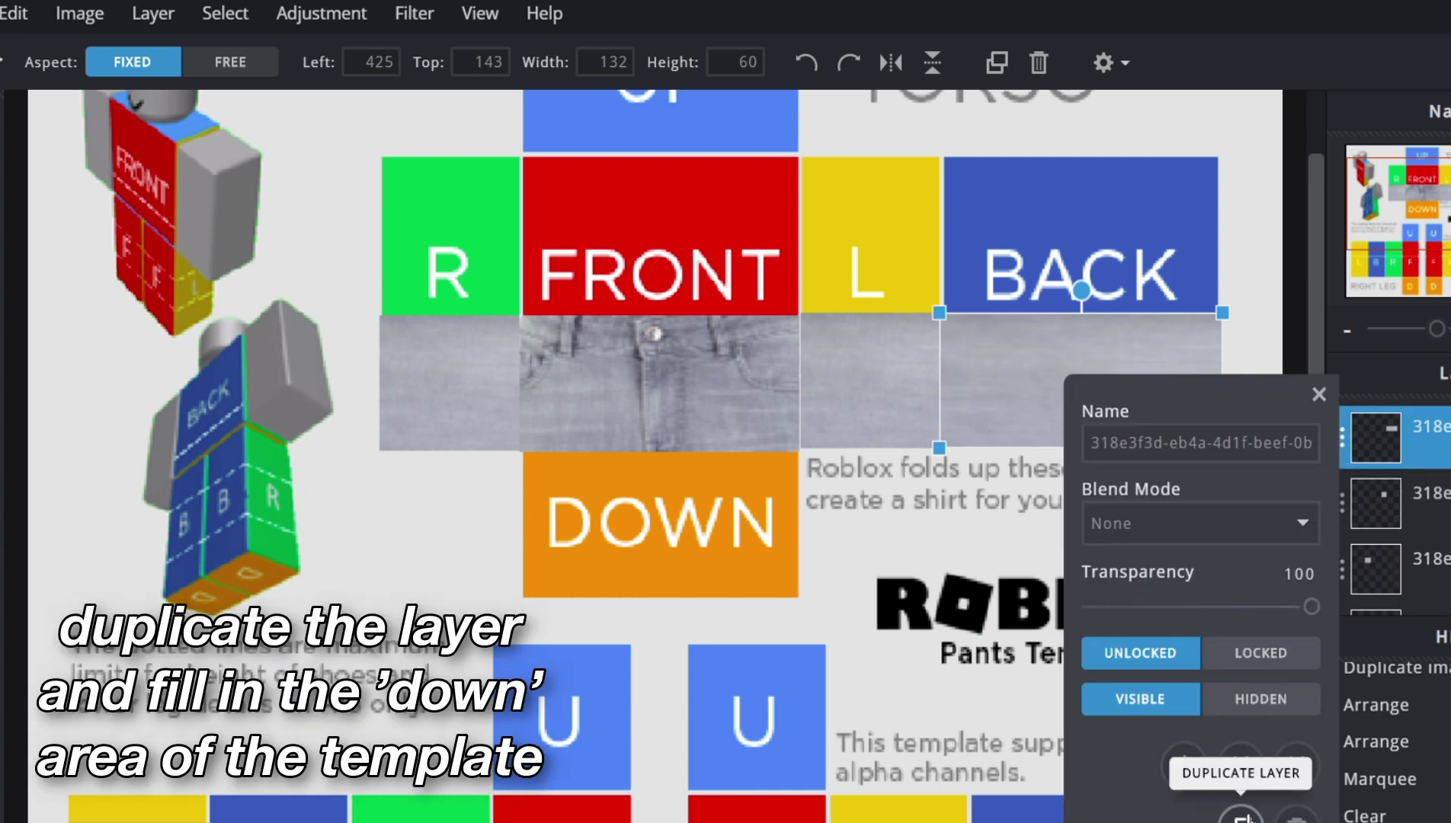
click(1242, 816)
drag(1108, 463, 716, 528)
click(14, 13)
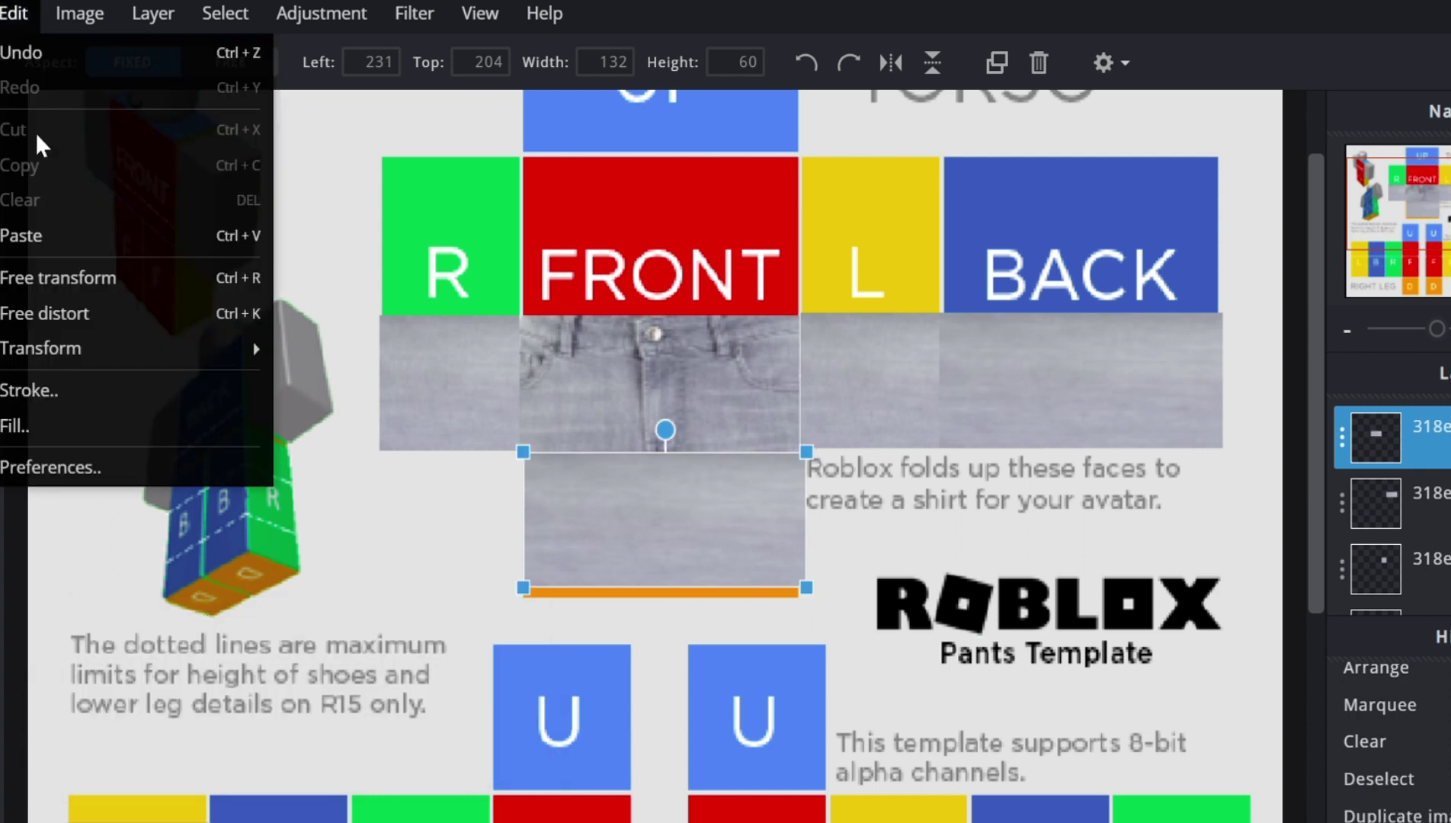
click(89, 292)
drag(673, 602, 677, 613)
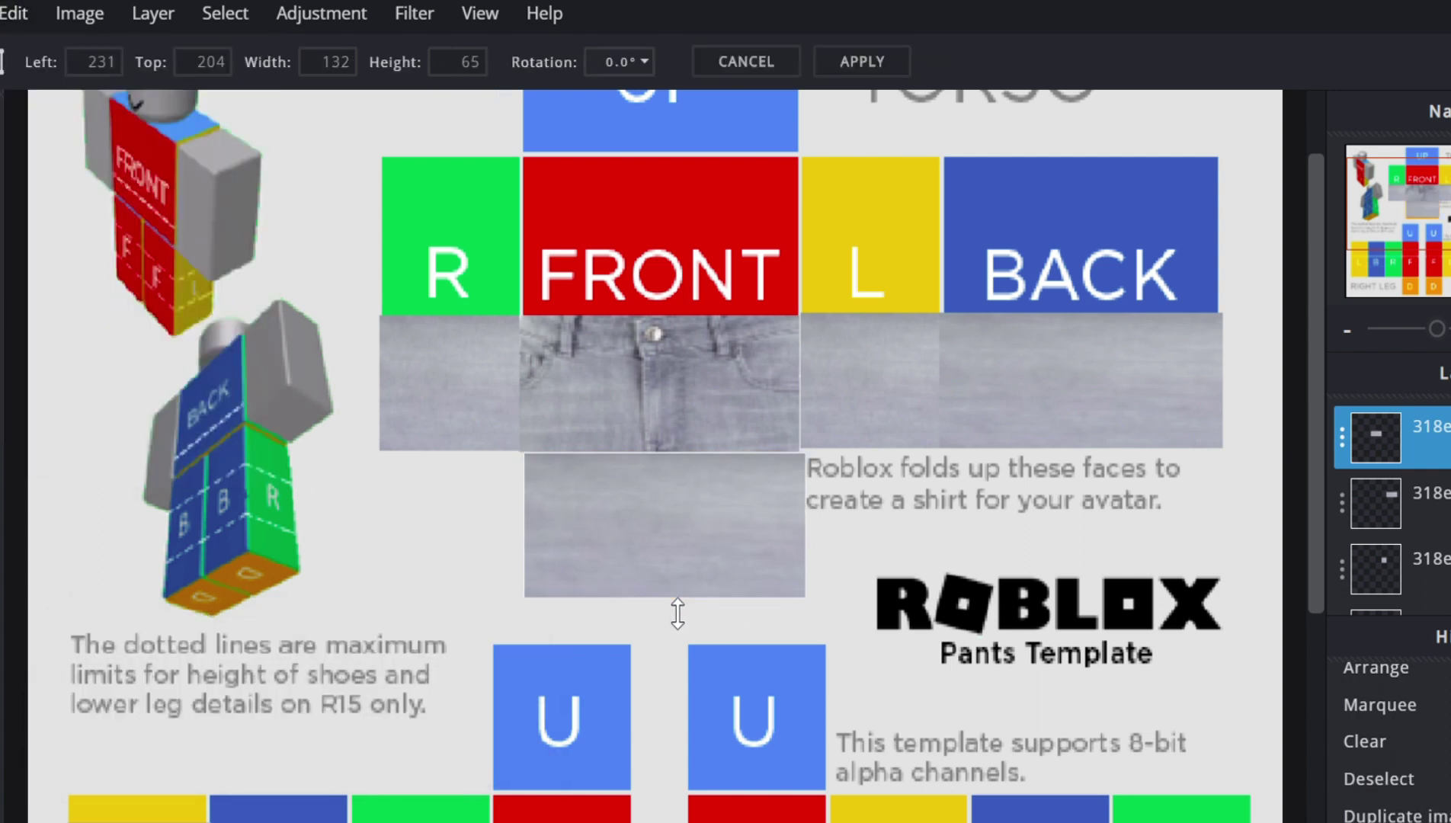
drag(818, 526, 803, 535)
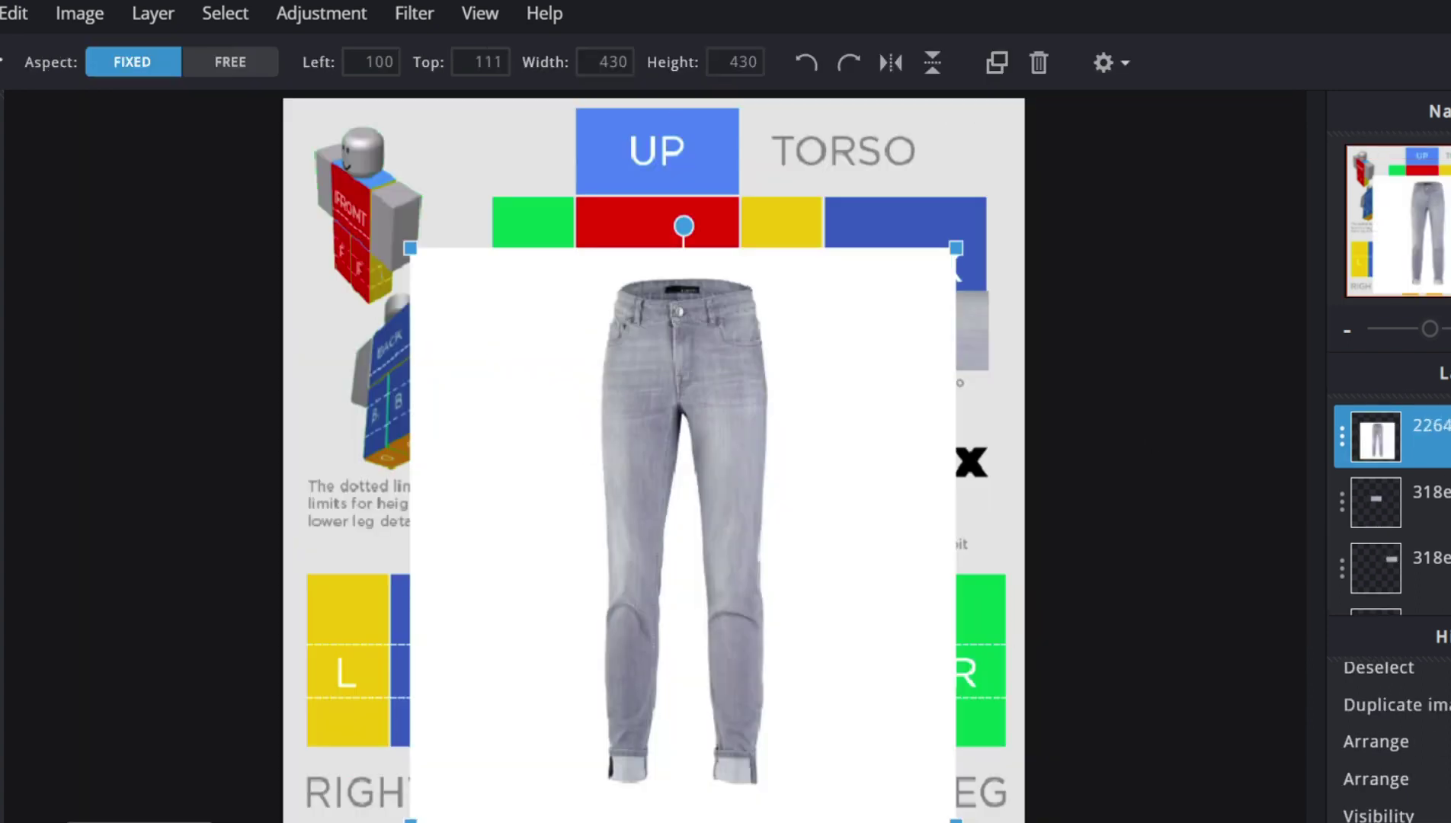
- Marquee-select a denim strip about 35 × 88 px on the jeans' thigh, then copy and paste it as a new layer
key(m)
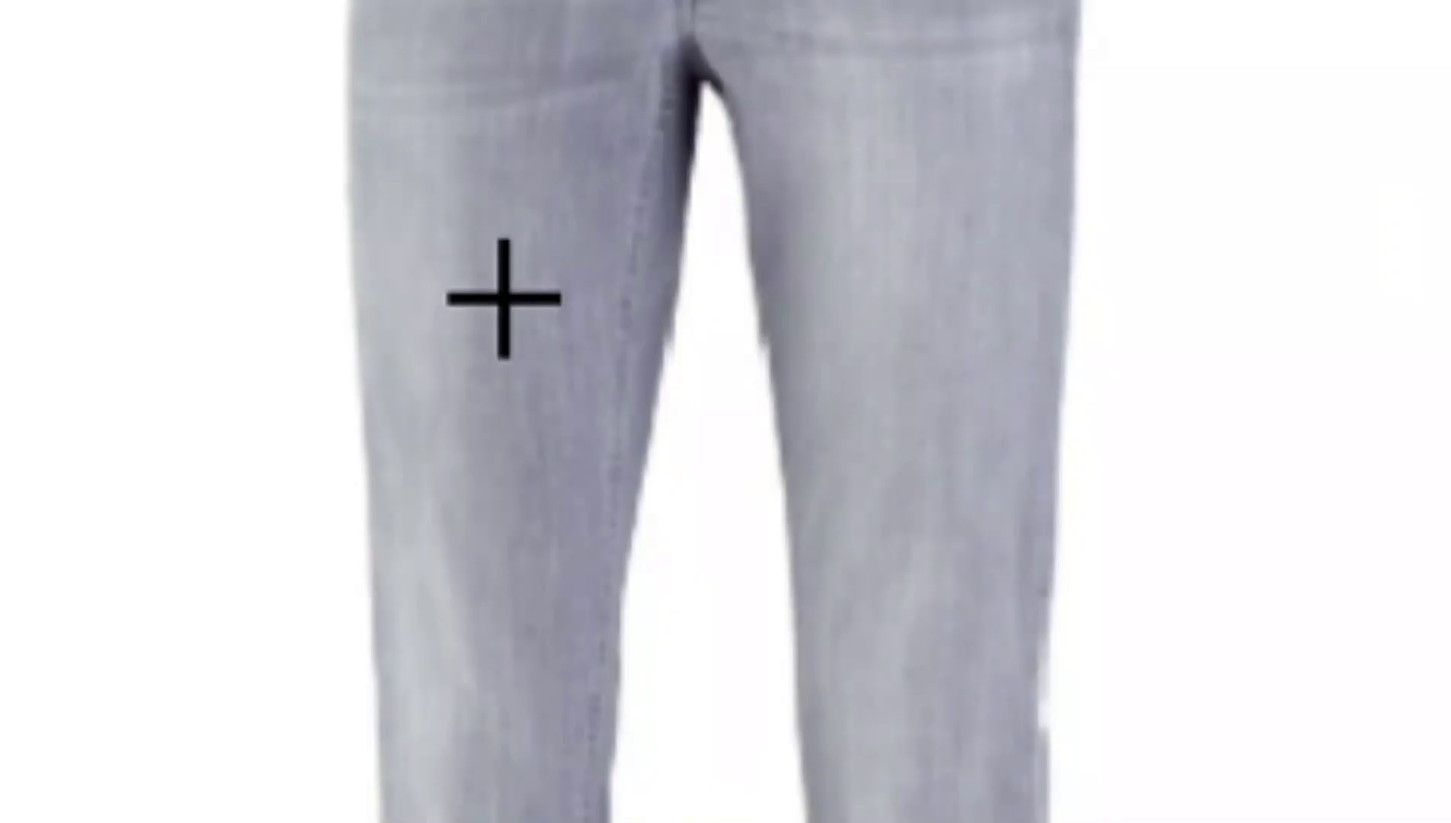
drag(627, 449, 671, 563)
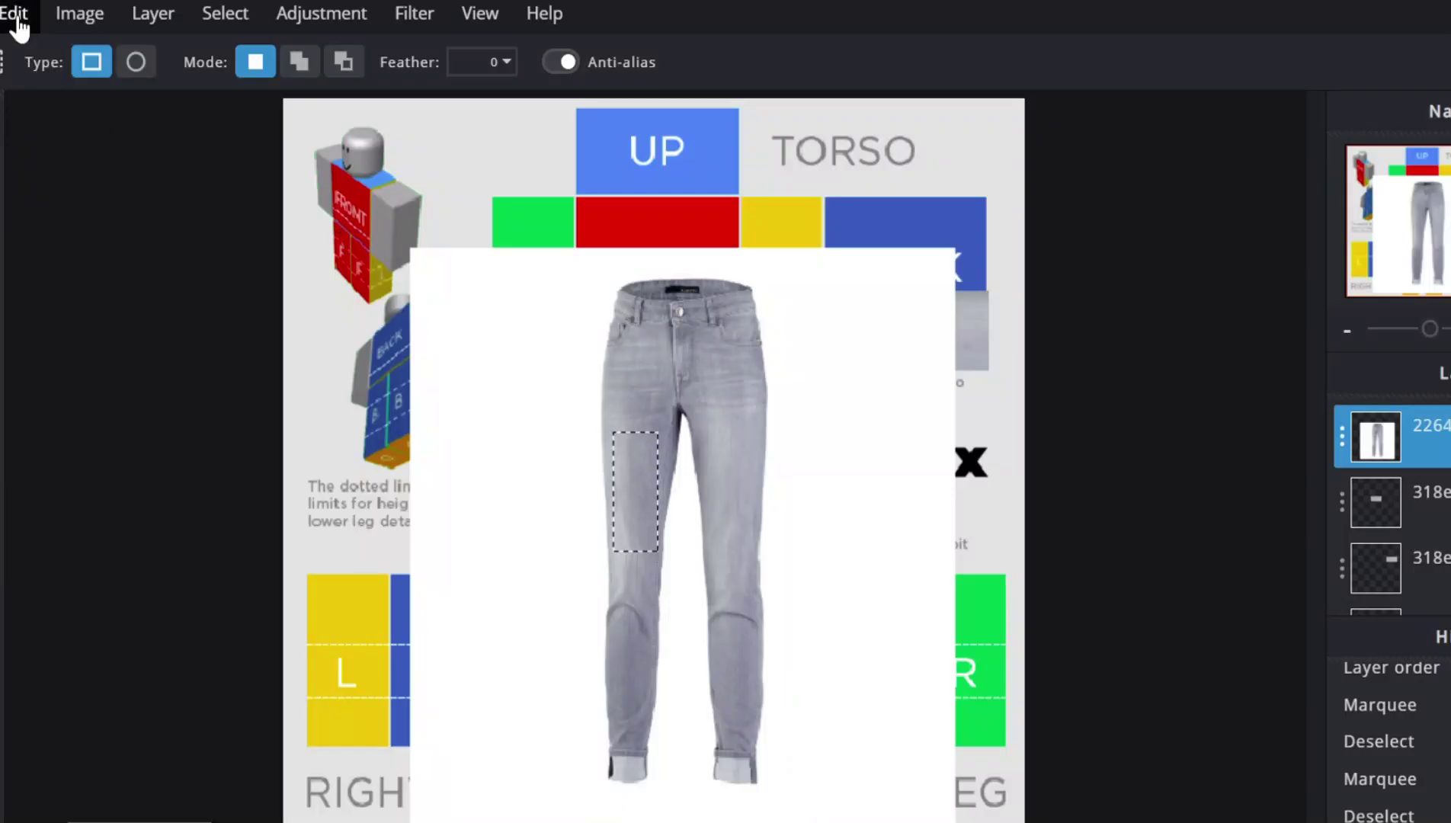
click(14, 13)
click(61, 168)
click(13, 13)
click(45, 235)
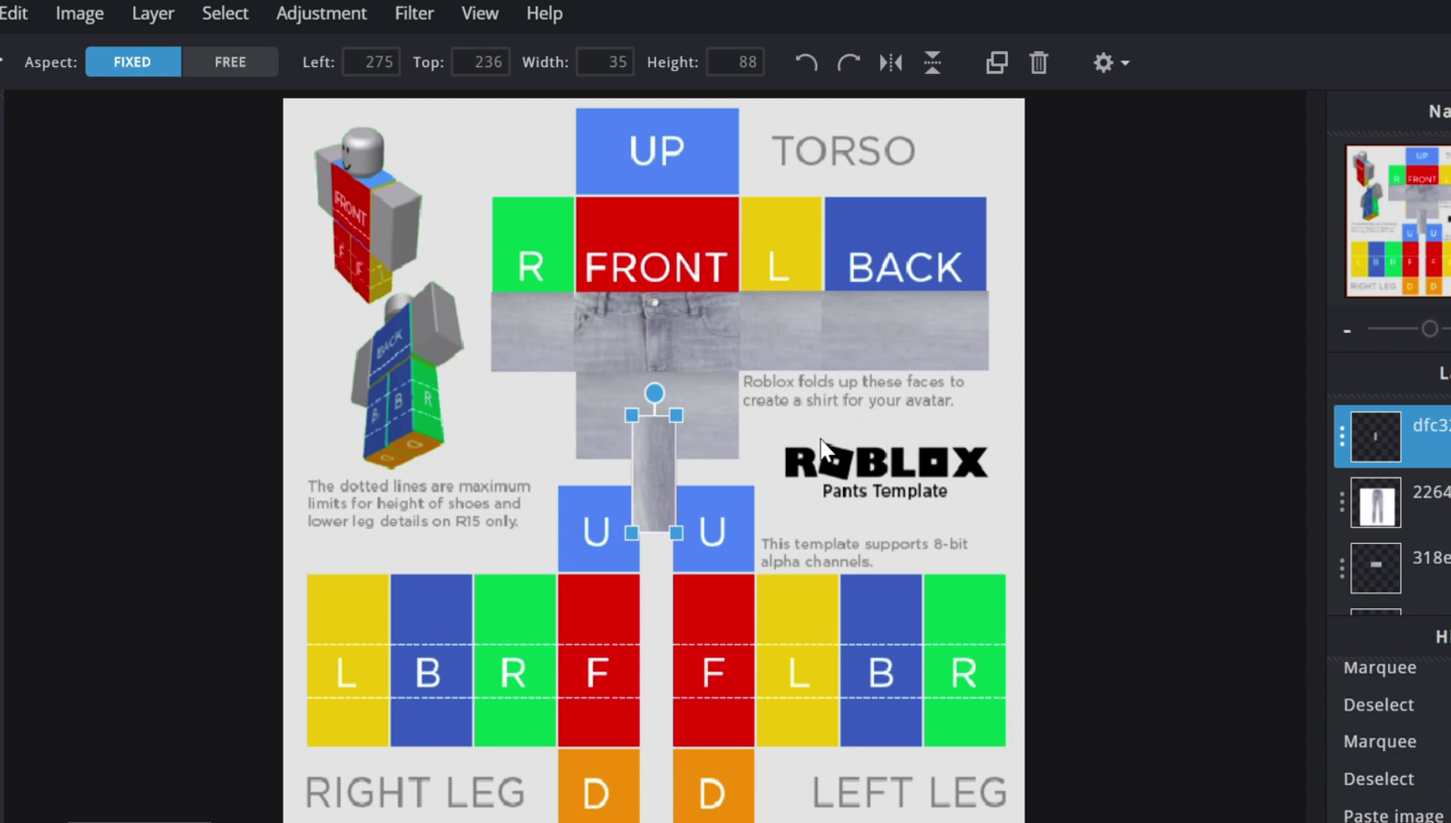
- Move the denim strip onto the right leg's F panel, free-transform it to 67 × 130 px to cover the panel, and apply it
click(14, 13)
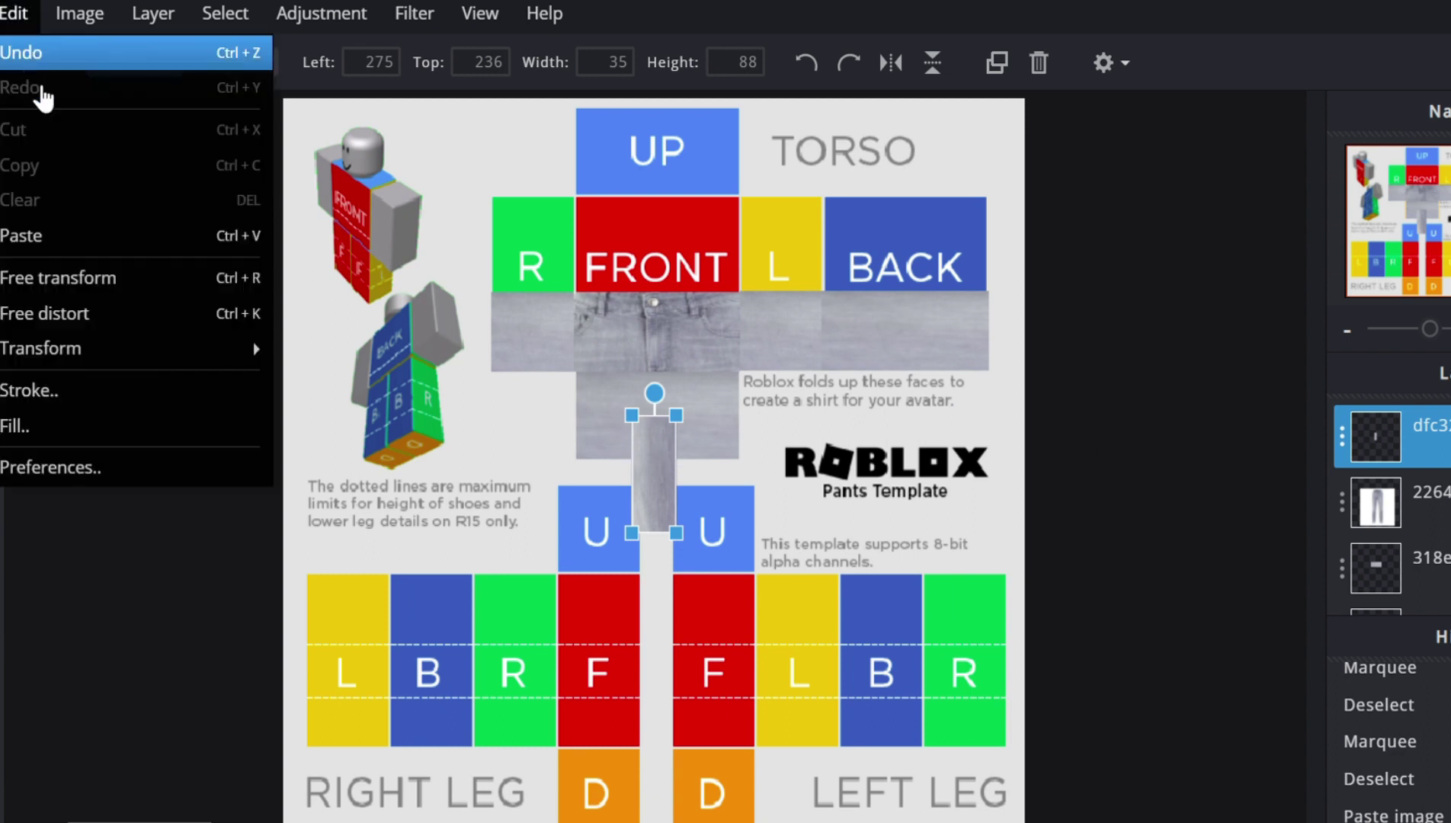
click(103, 279)
drag(668, 490, 604, 647)
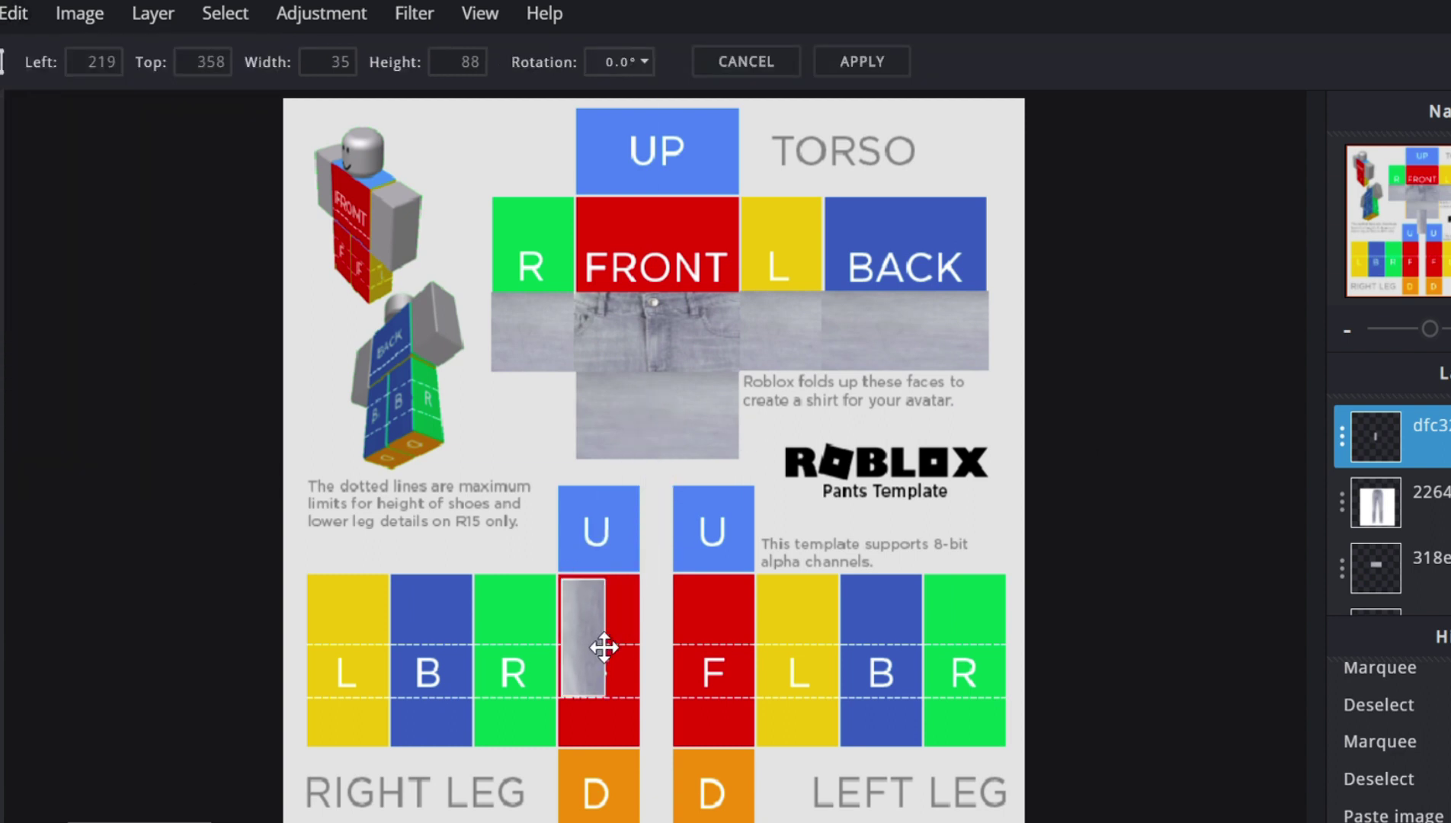
drag(614, 706, 648, 737)
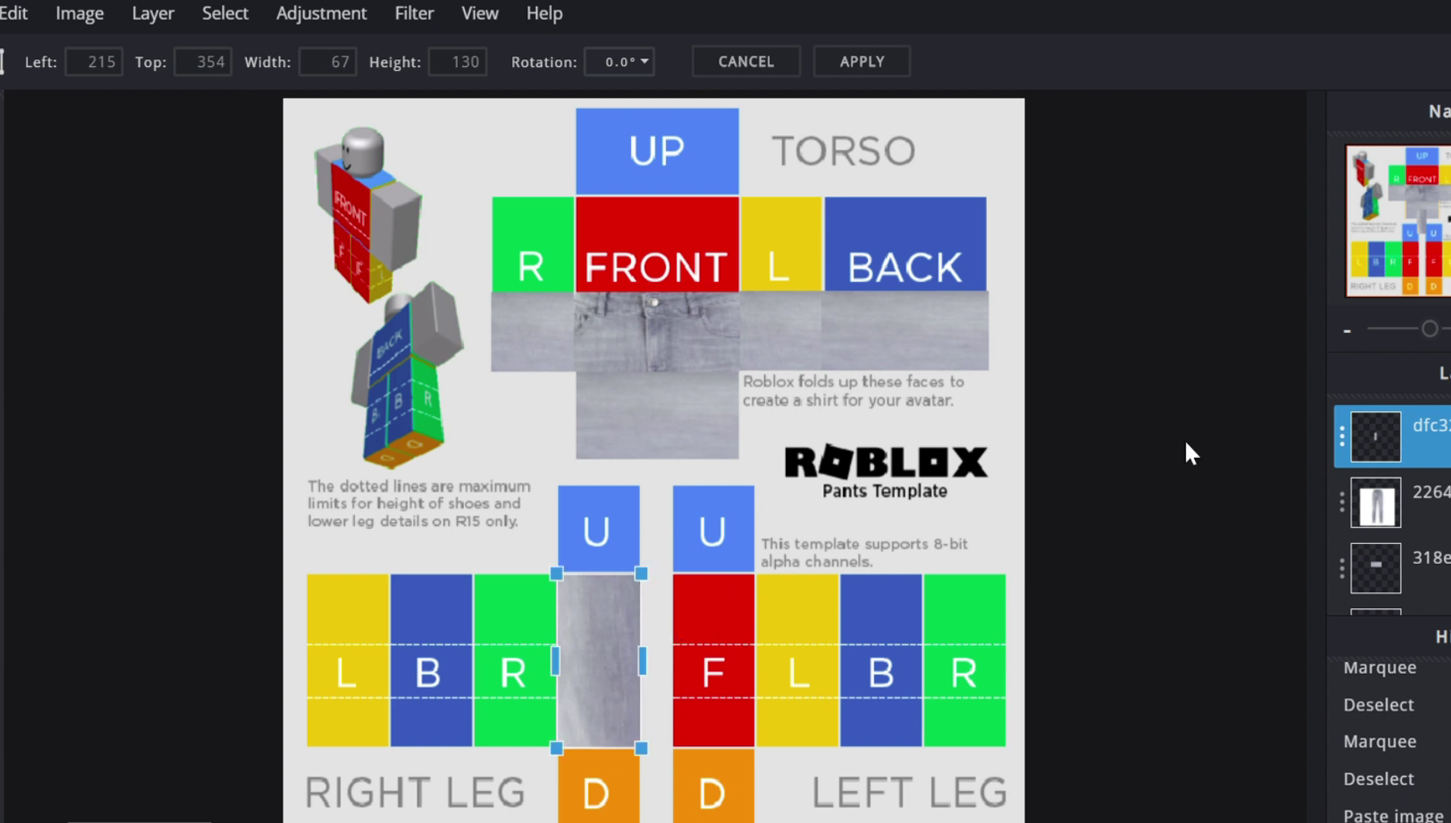
click(1340, 437)
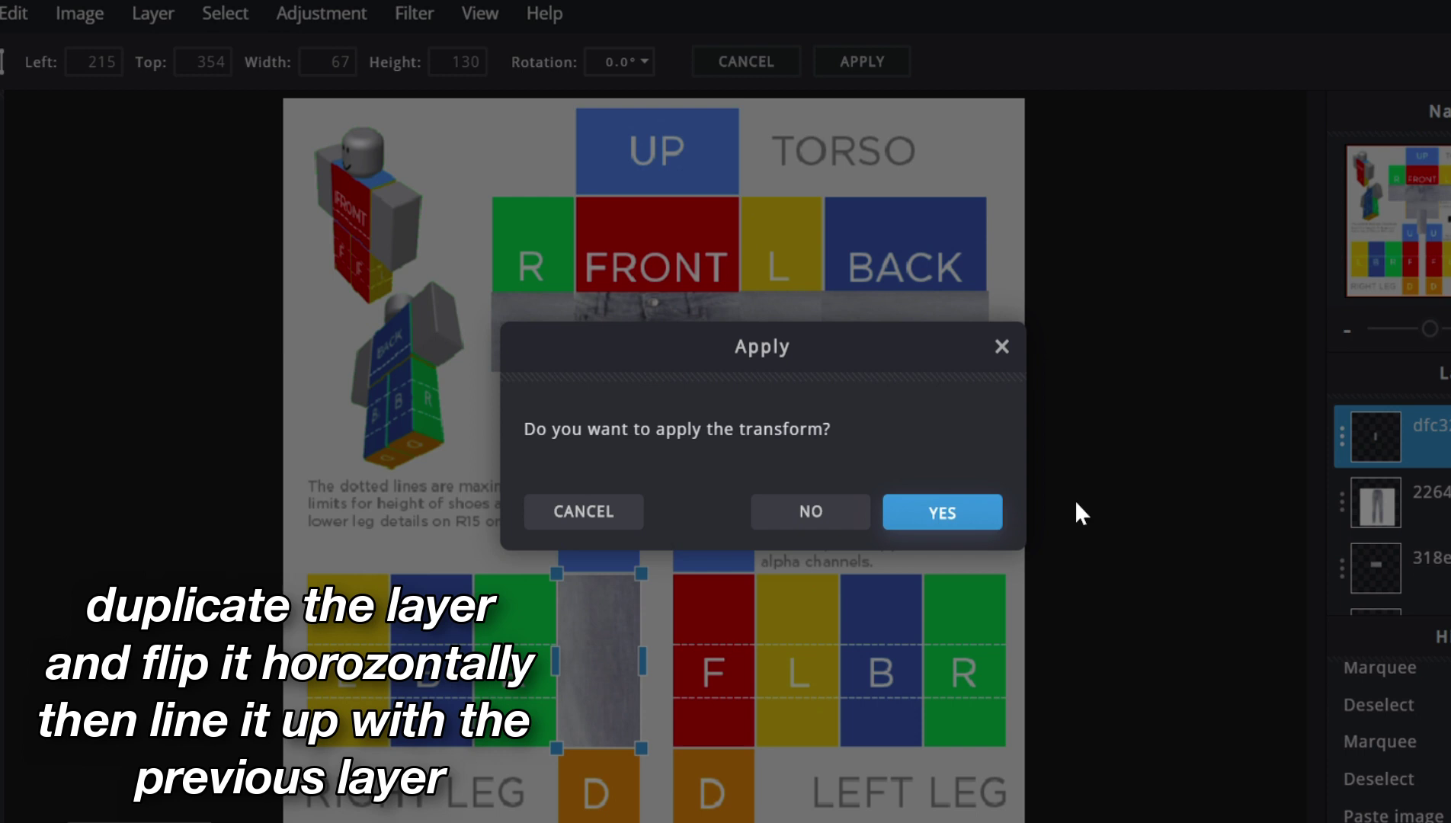
click(941, 510)
- Duplicate the right leg's front piece, flip the copy horizontally and align it over the adjacent R panel
click(1342, 440)
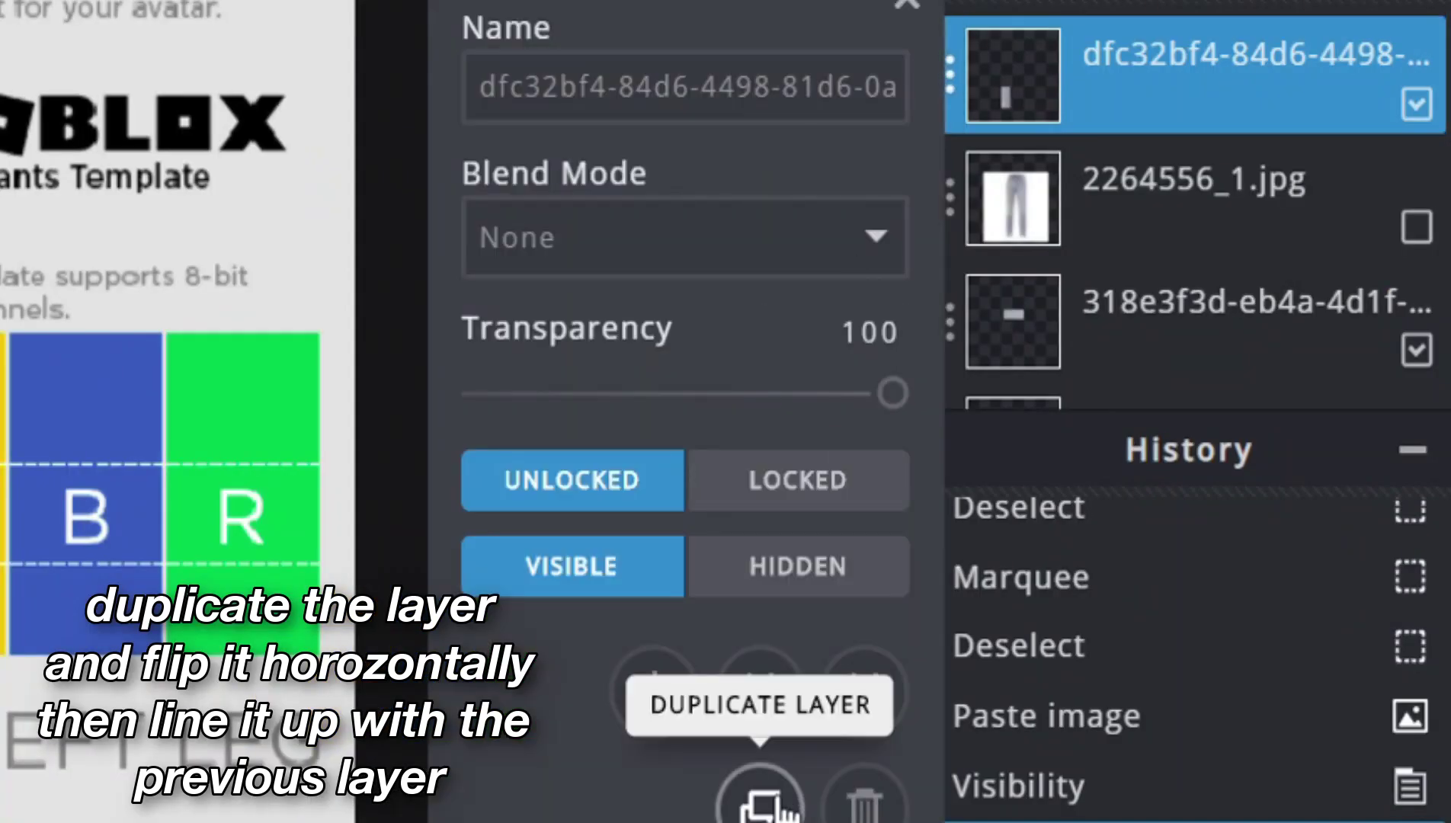
click(750, 796)
click(890, 63)
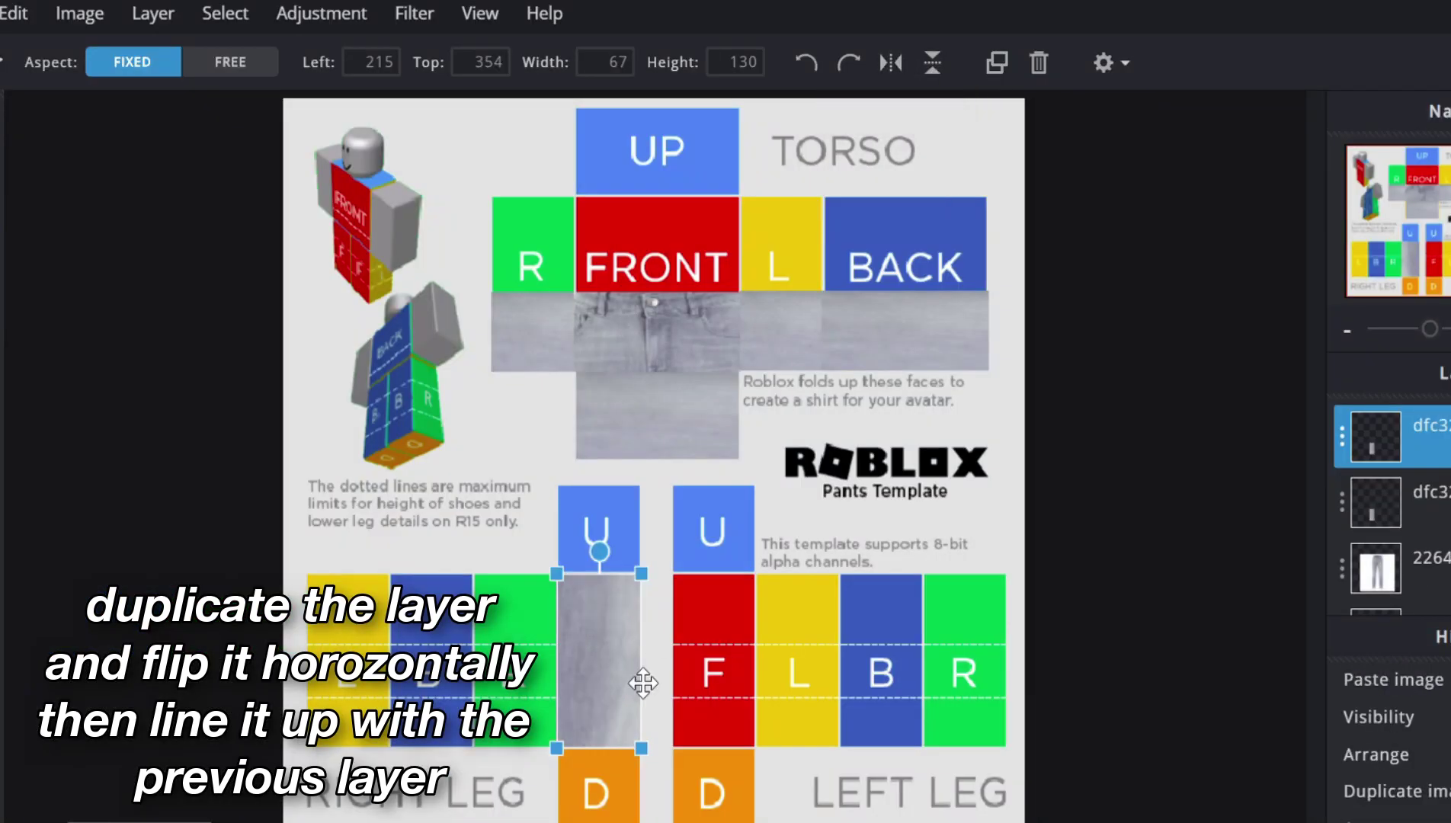
scroll(259, 577, up, 5)
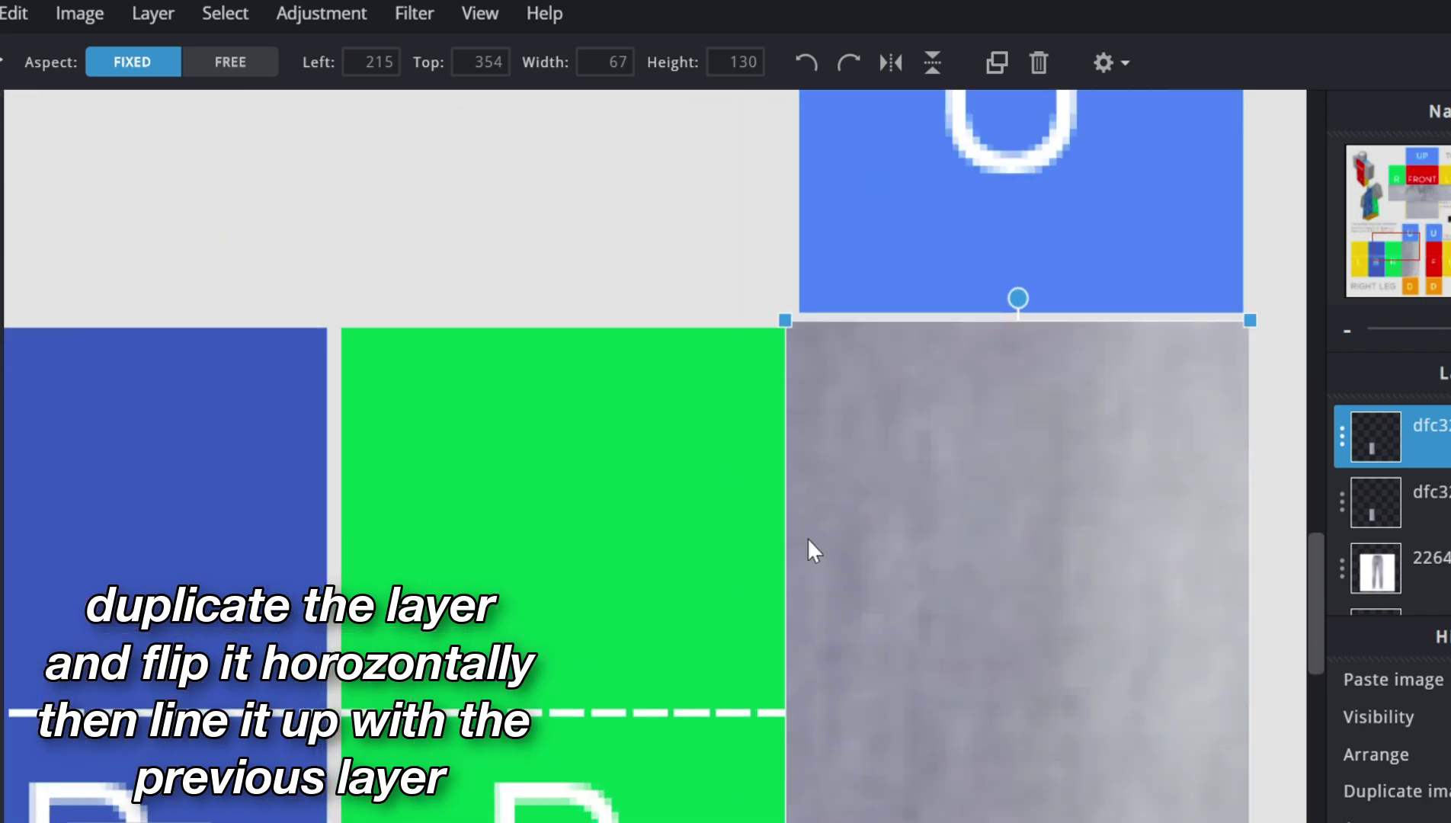
drag(810, 550, 379, 559)
mouse_move(723, 503)
mouse_down()
mouse_move(615, 495)
mouse_move(731, 503)
mouse_up()
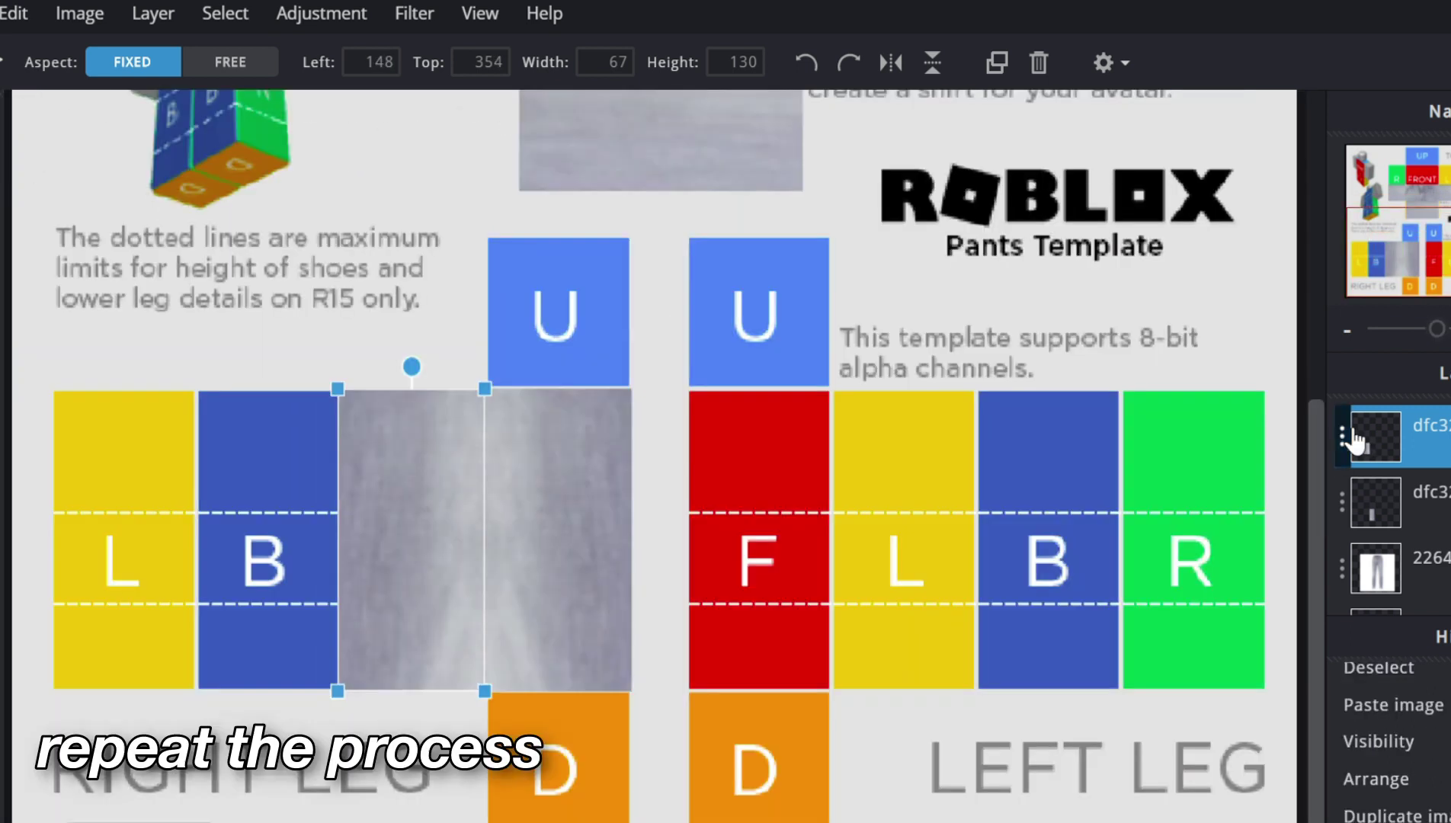
- Duplicate the right leg's R piece, align the copy over the B panel and flip it horizontally
click(1345, 436)
click(1240, 776)
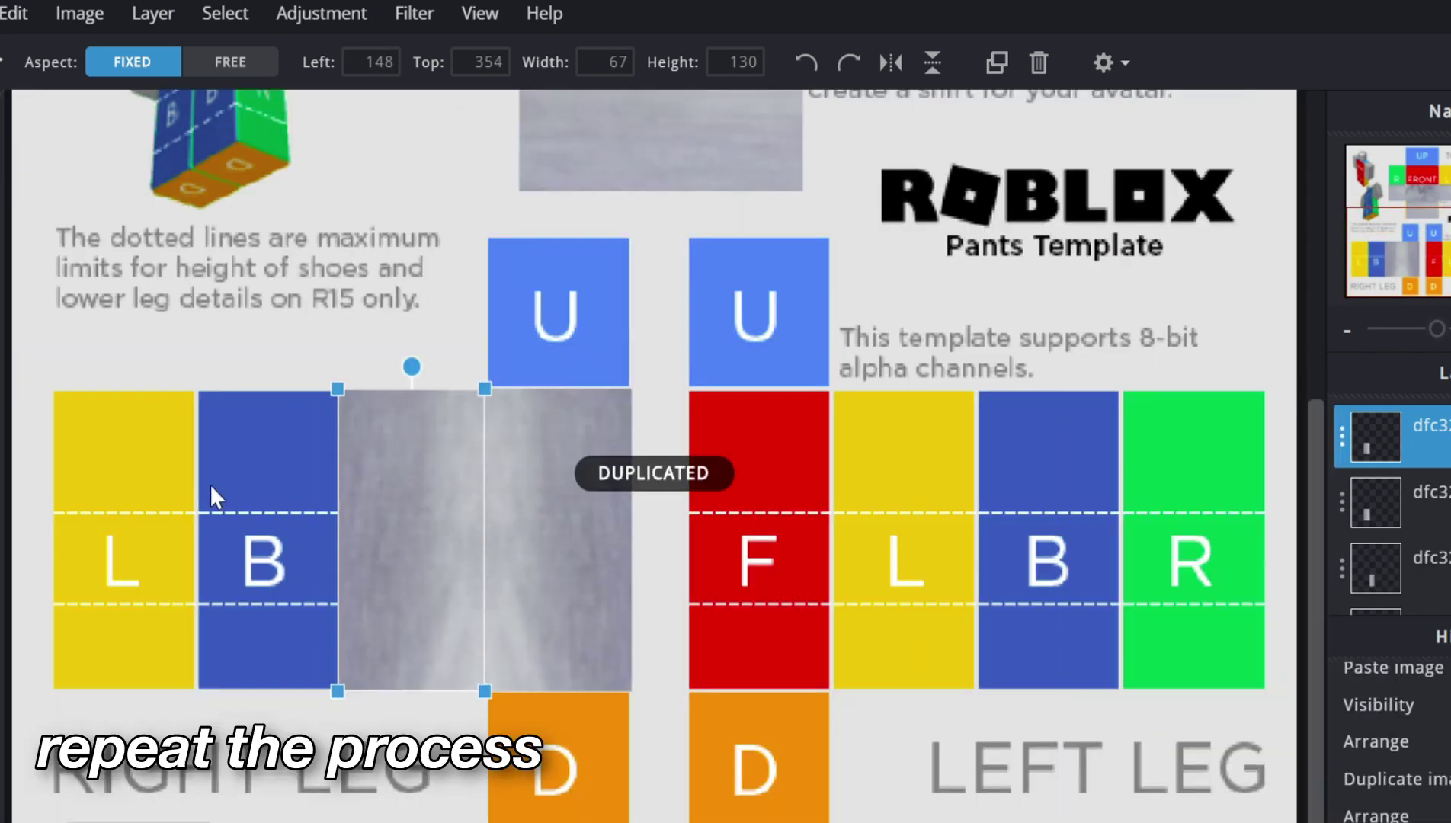
scroll(70, 477, up, 5)
mouse_move(588, 384)
mouse_down()
mouse_move(554, 392)
mouse_move(567, 376)
mouse_up()
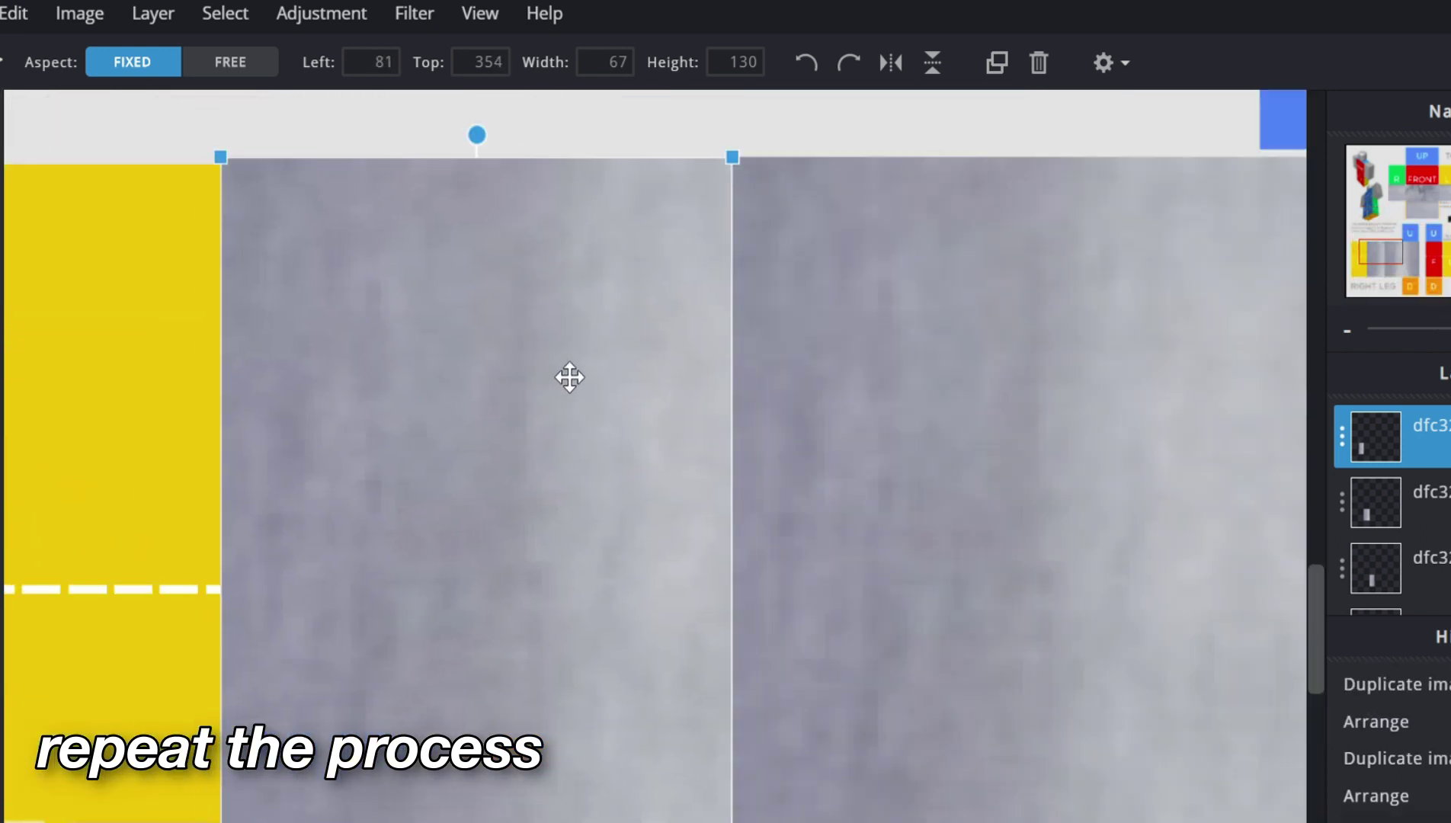
click(890, 62)
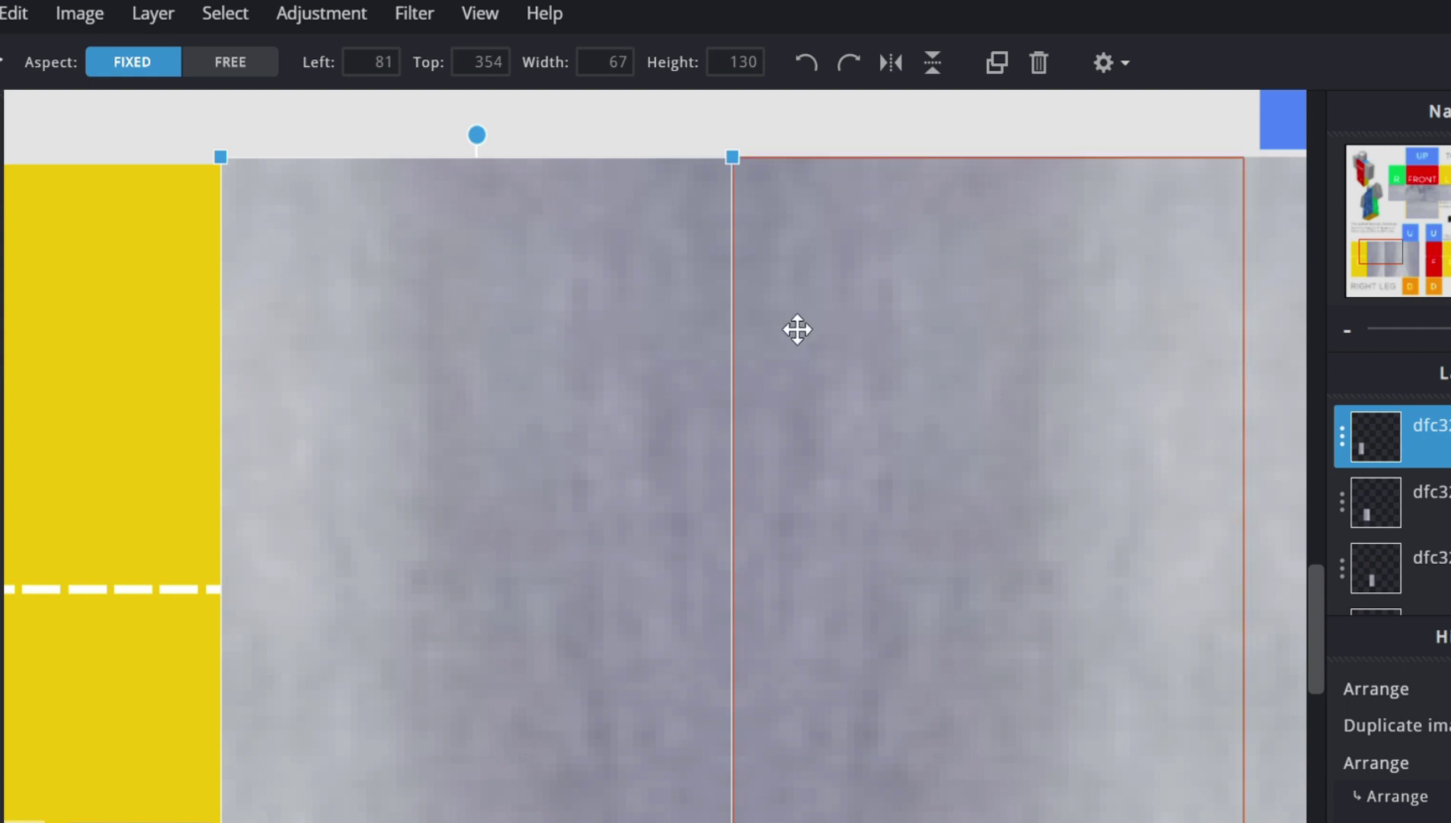
- Align another copy of the leg piece over the right leg's L panel, flush with the B piece
scroll(797, 329, down, 8)
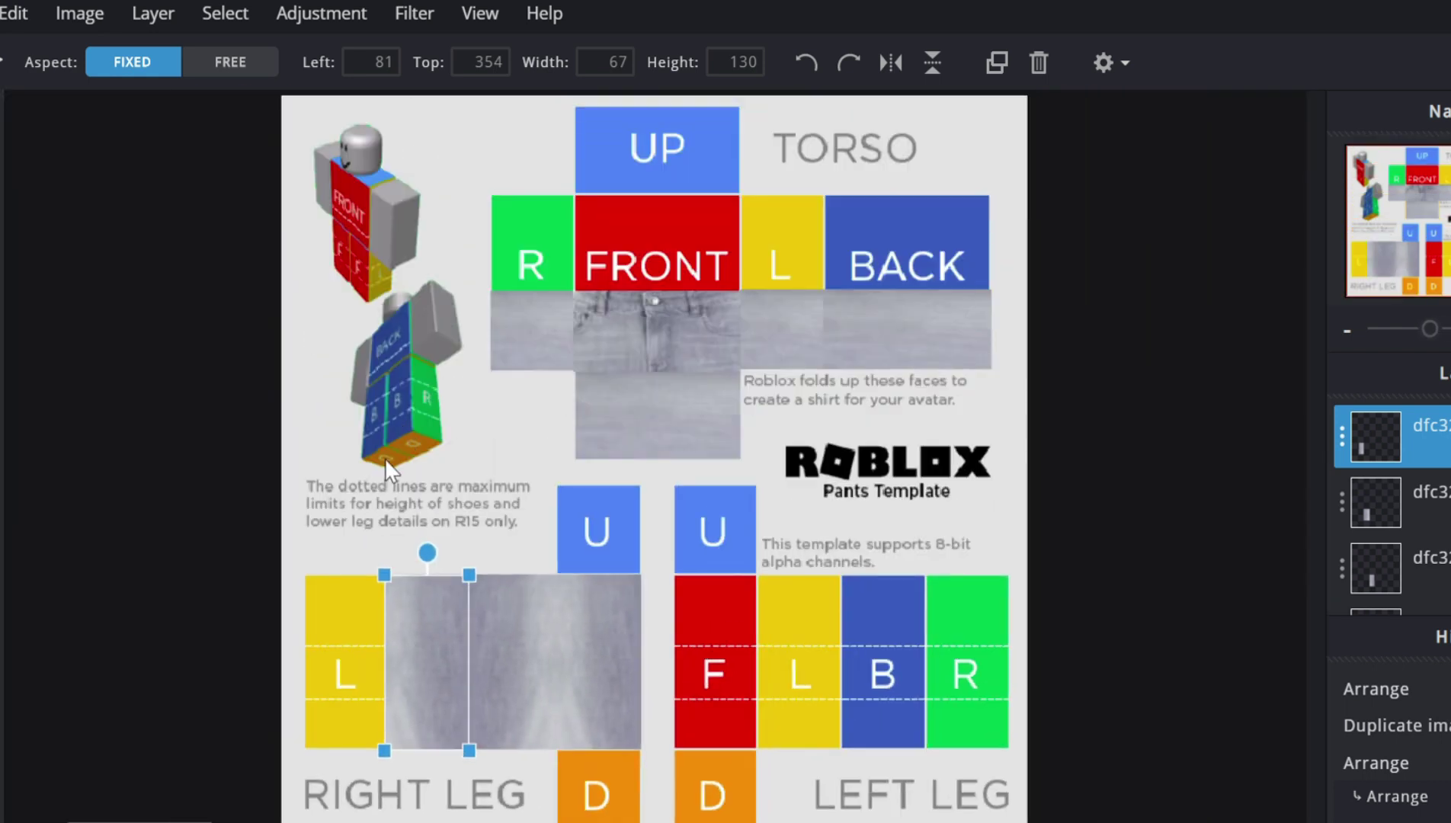
scroll(384, 457, up, 4)
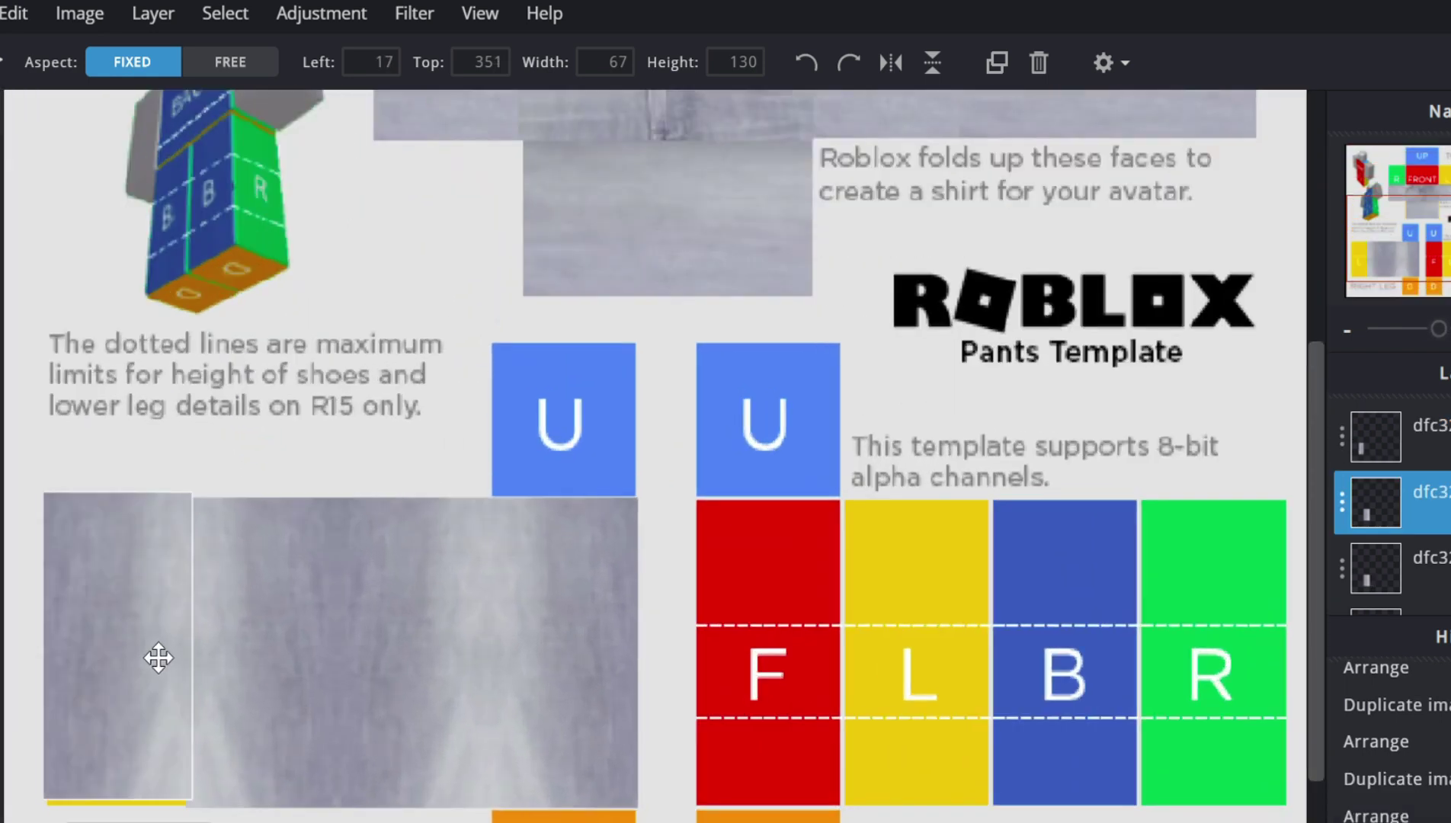
drag(157, 657, 153, 664)
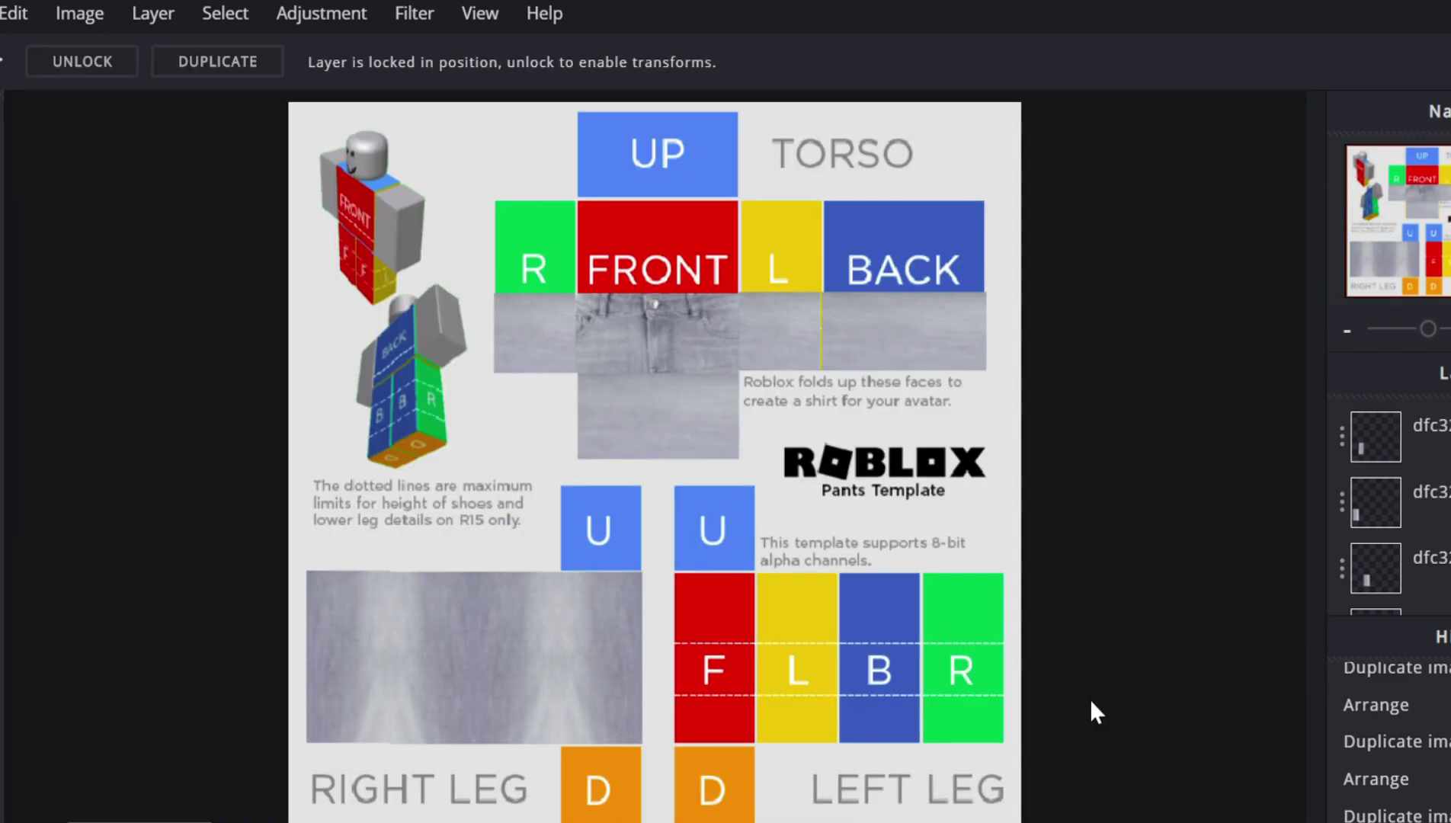
- Merge the right leg's four denim pieces down into a single layer
click(1419, 444)
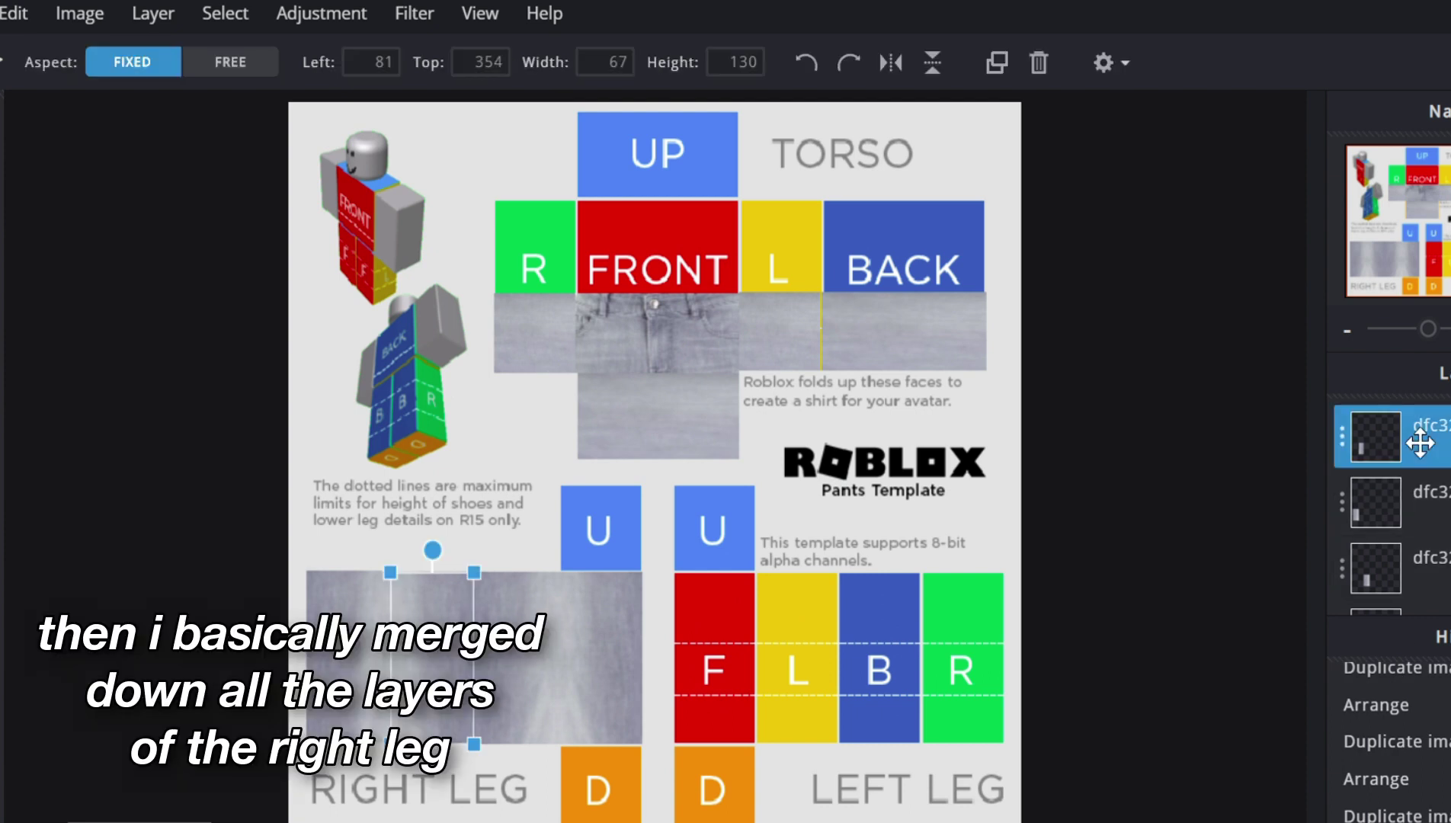
click(1346, 437)
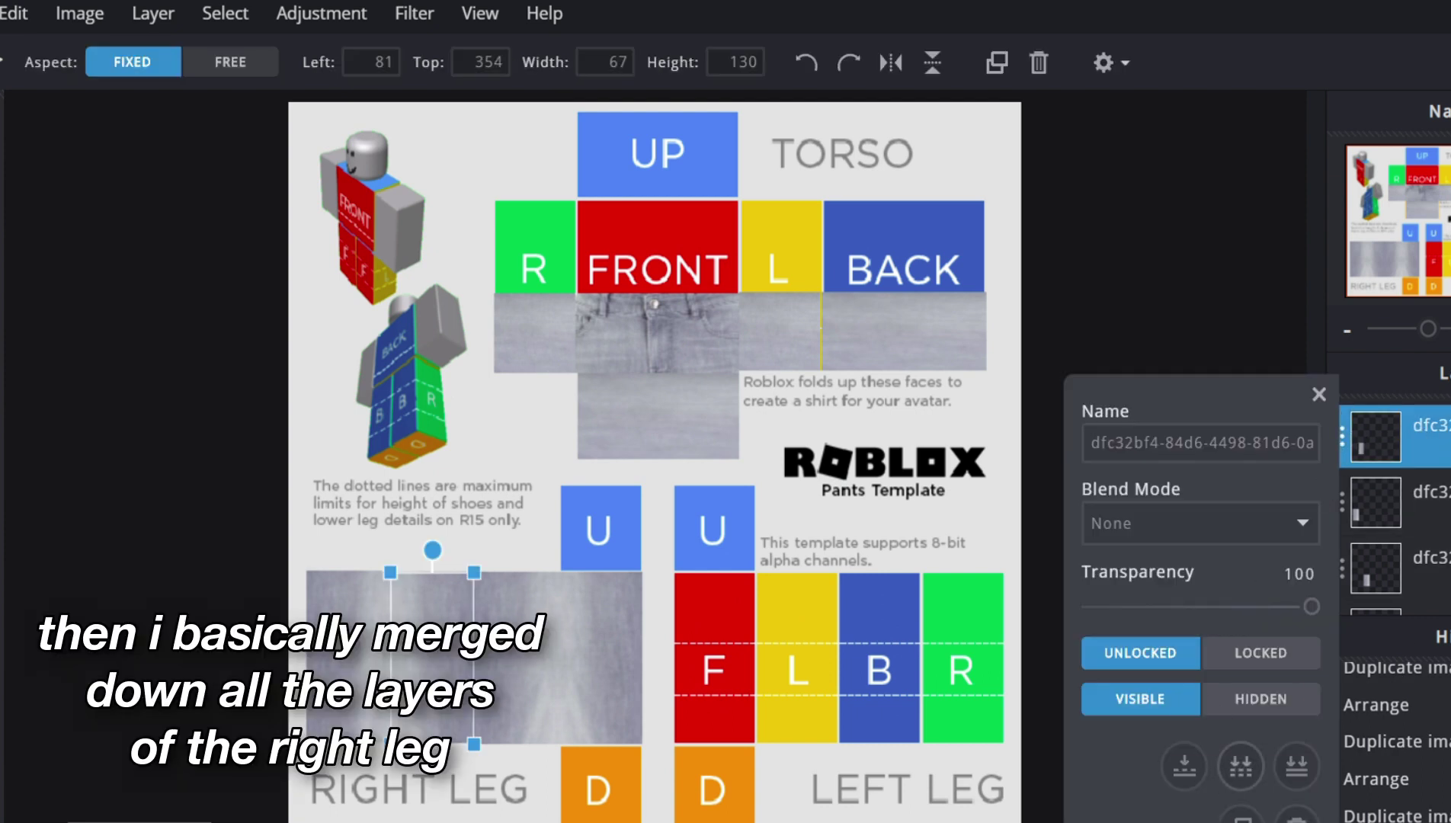
click(1184, 764)
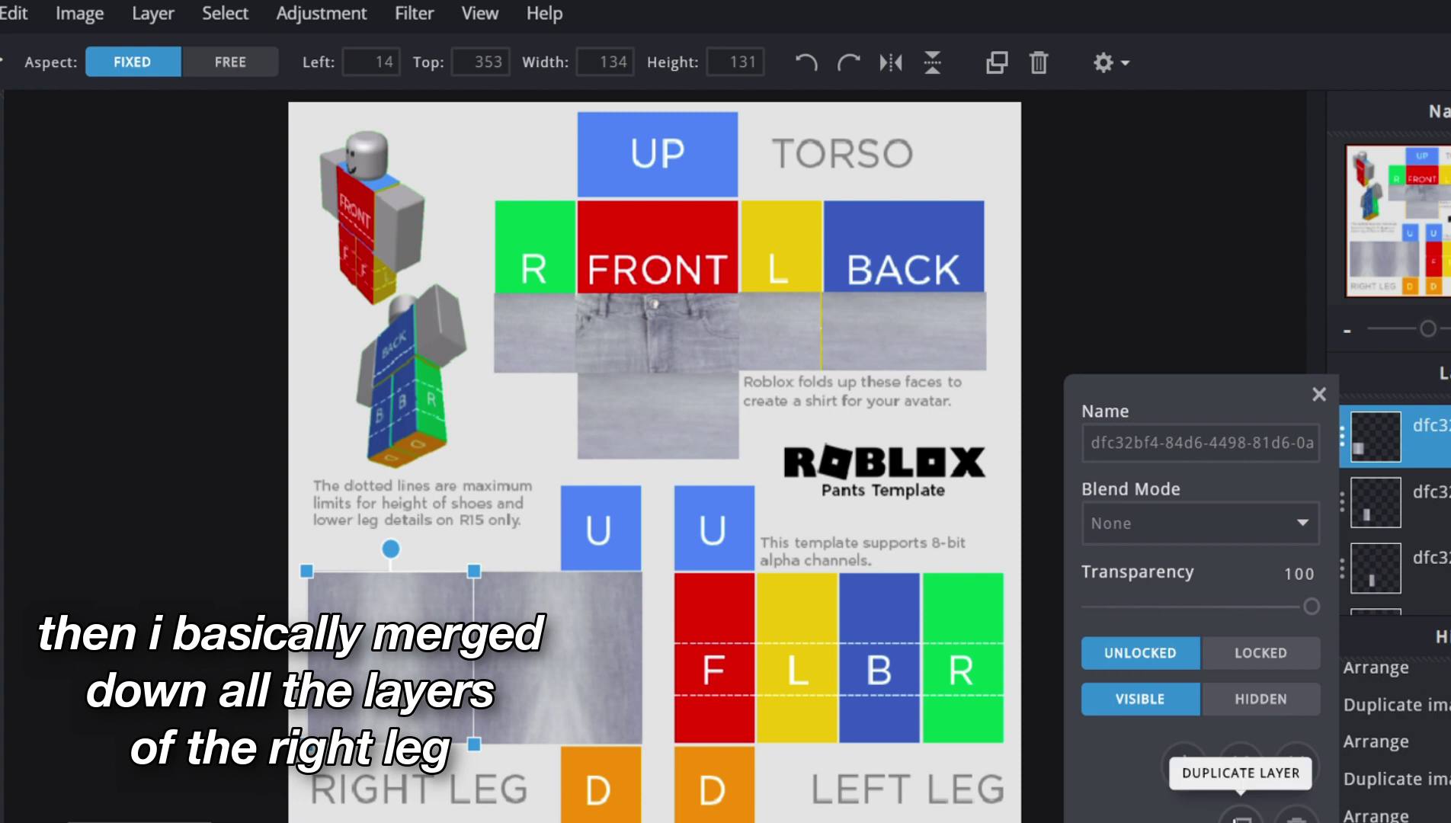
click(1185, 764)
click(1342, 449)
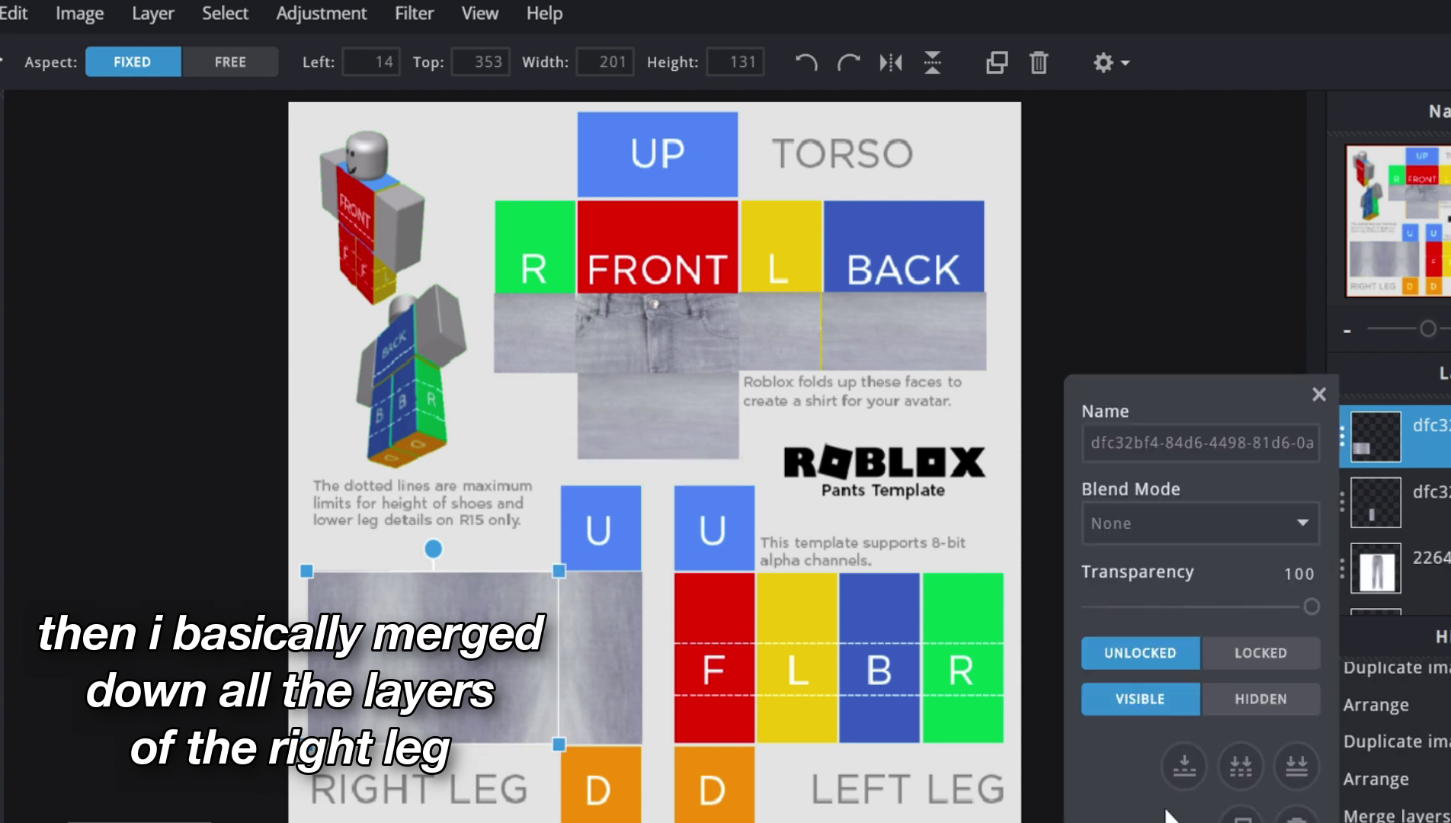
click(1184, 765)
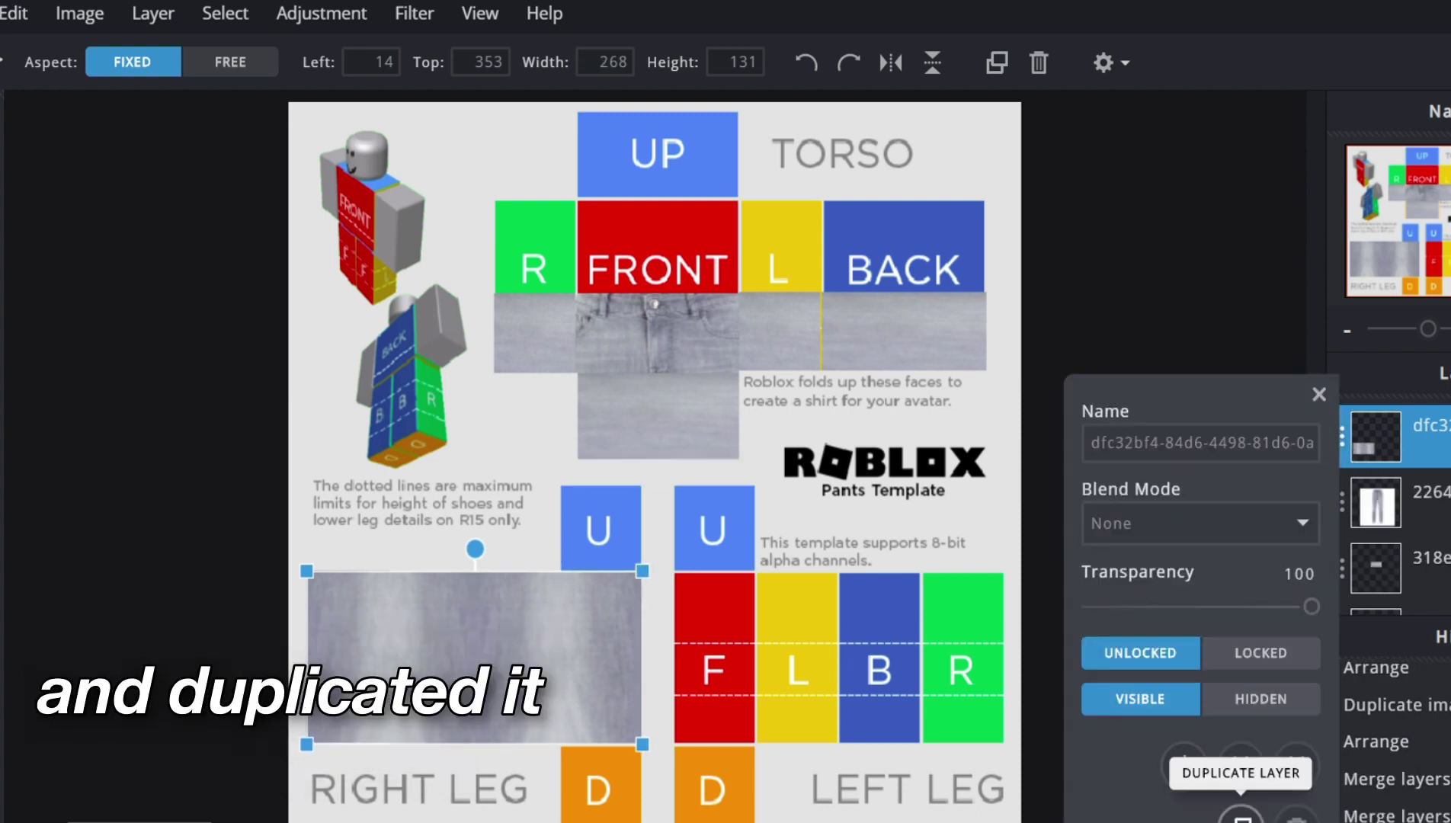
- Duplicate the merged right leg layer and align the copy over the left leg's F, L, B and R panels
click(1240, 814)
drag(534, 722, 910, 730)
scroll(656, 634, up, 6)
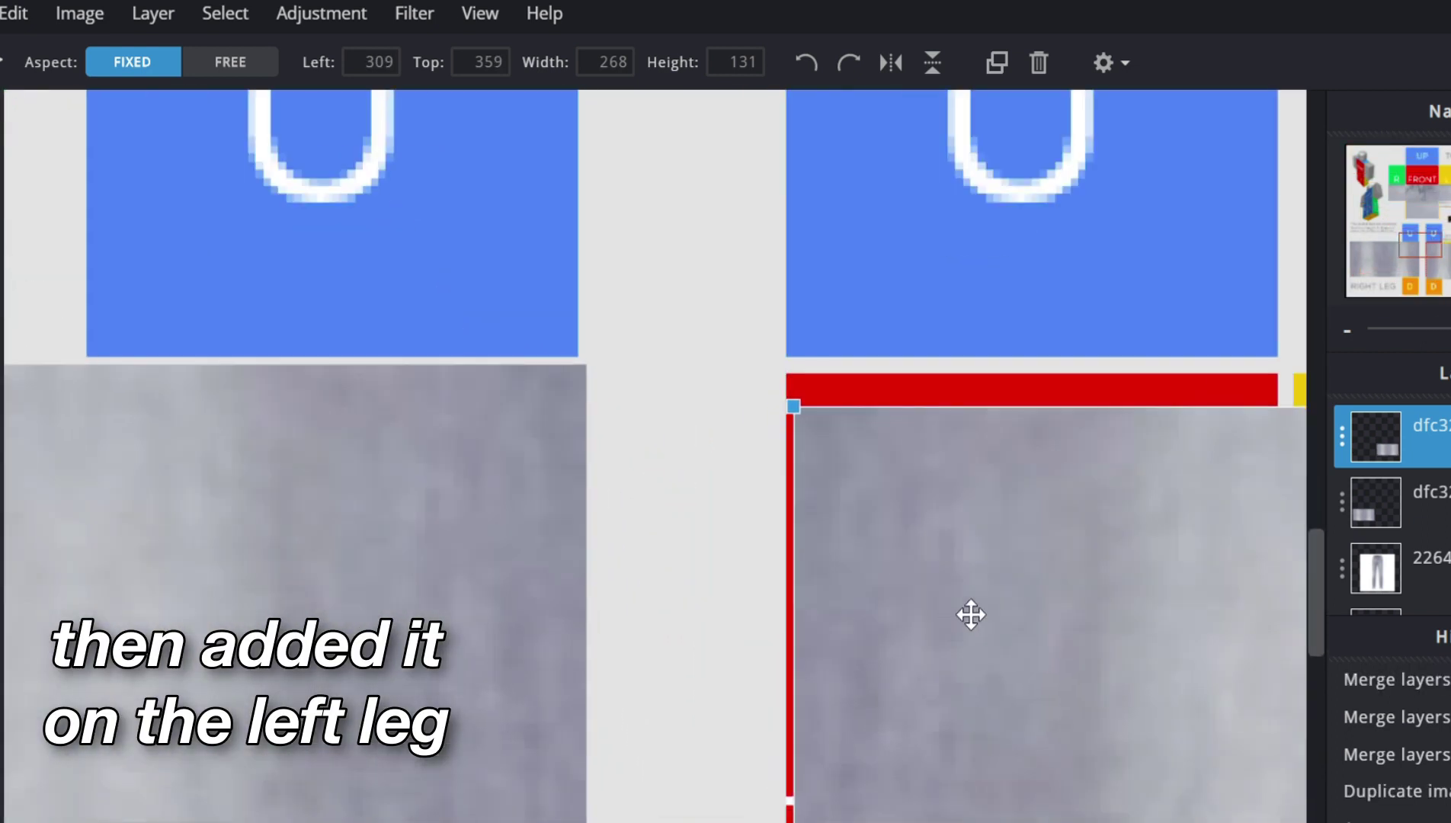
drag(971, 614, 858, 577)
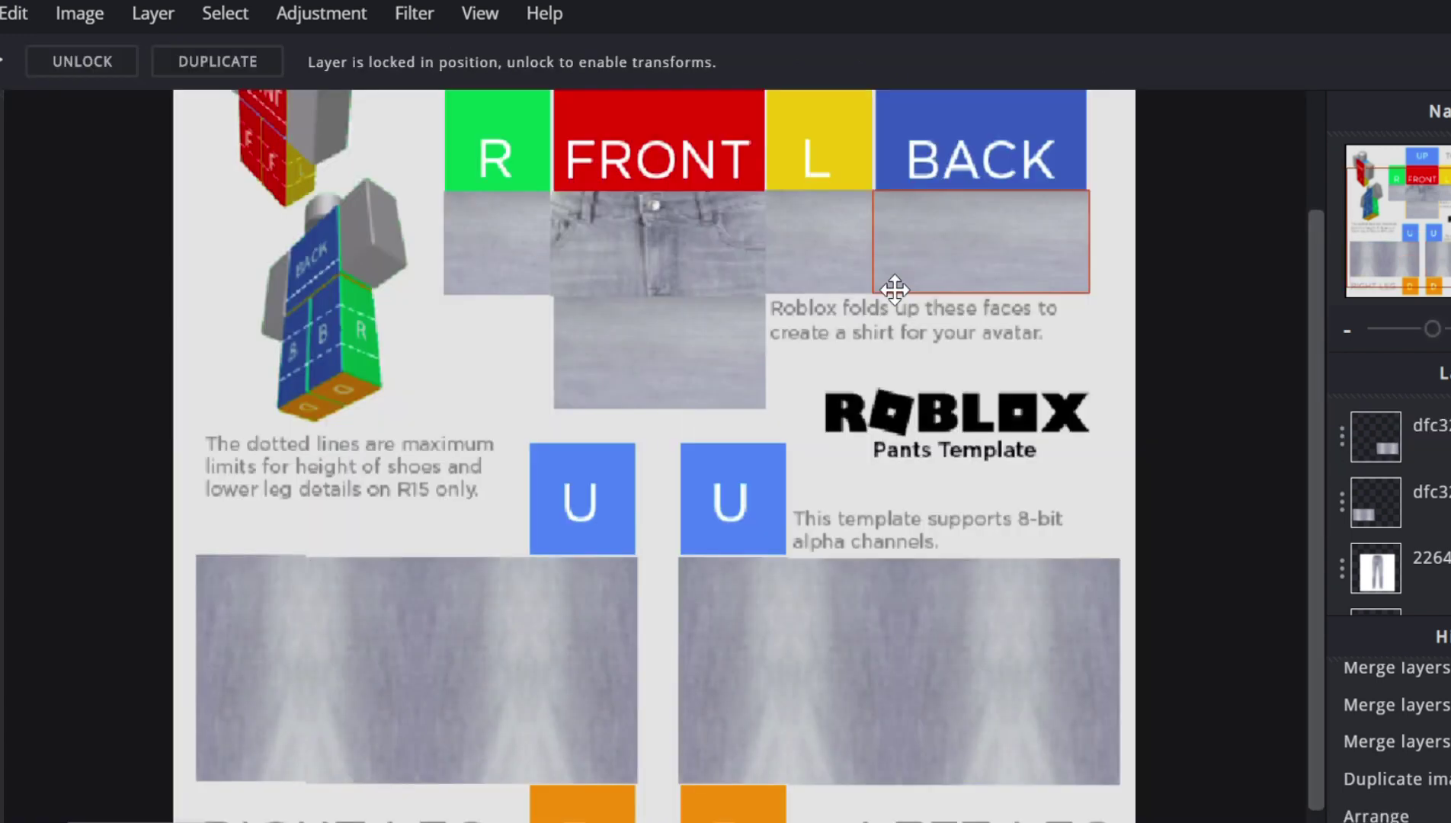
- Duplicate the torso's L denim piece and place copies over the U panels of both legs
click(851, 291)
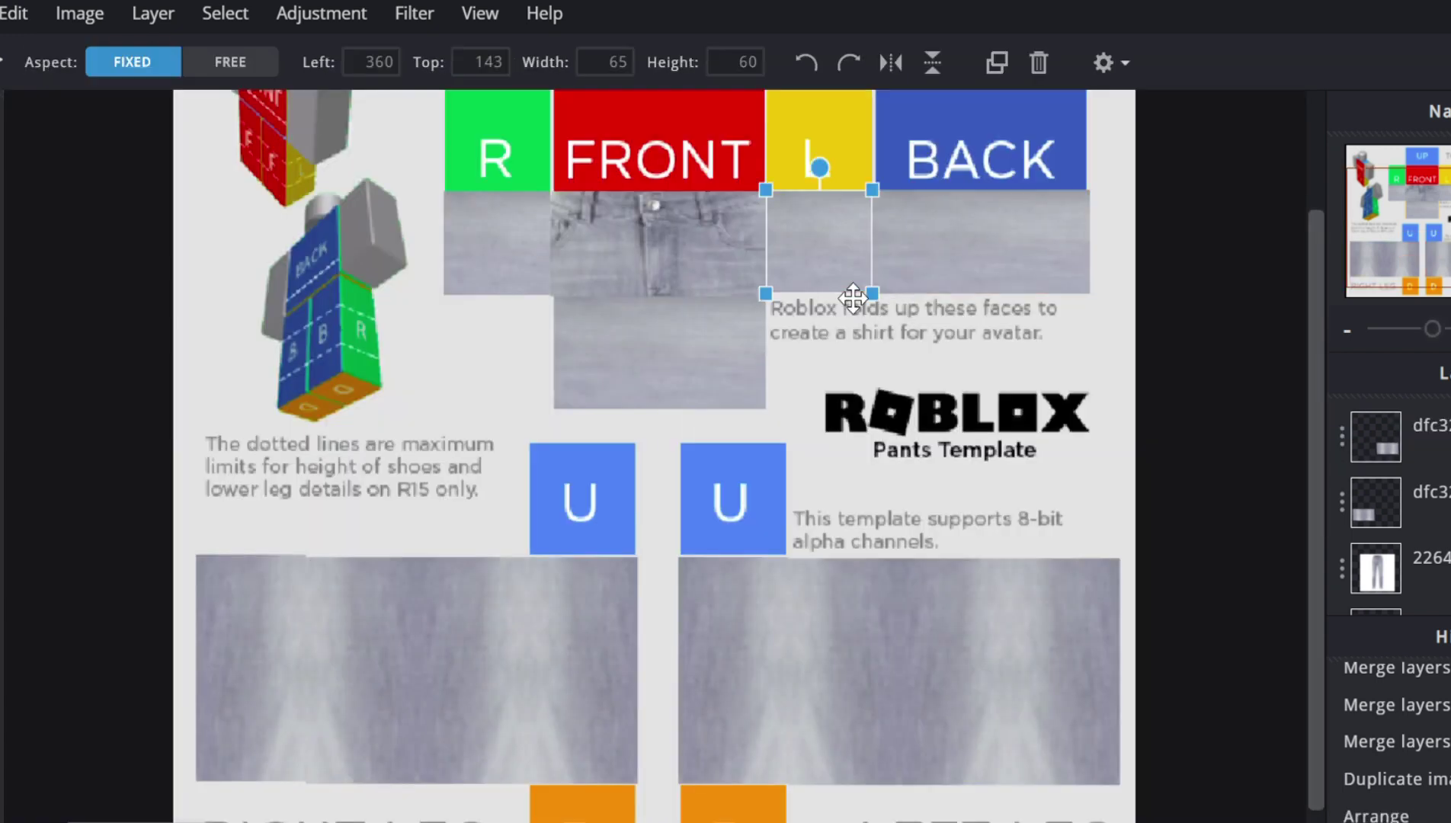
scroll(1344, 427, up, 3)
click(1342, 565)
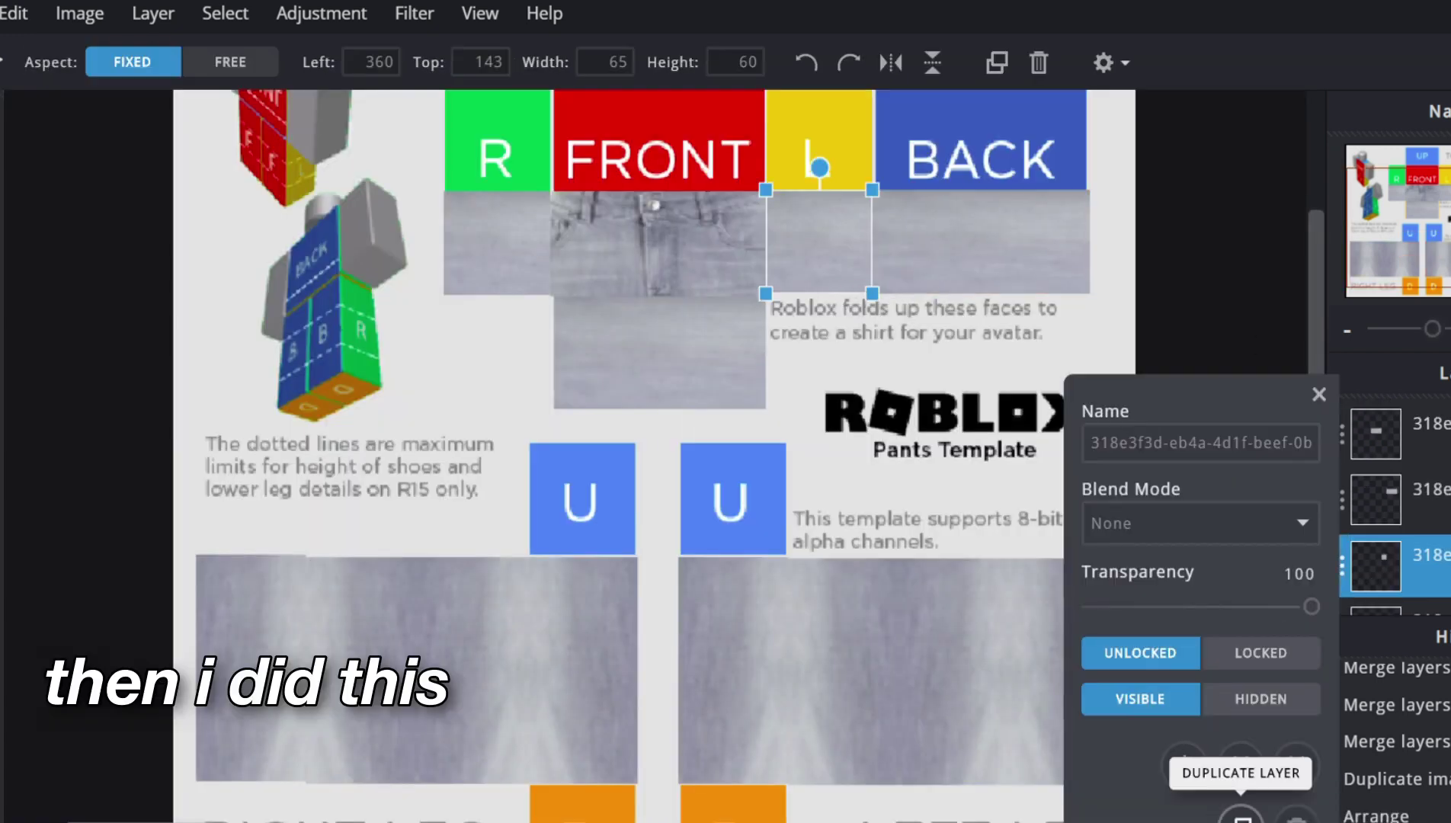
click(1240, 819)
drag(861, 278, 618, 525)
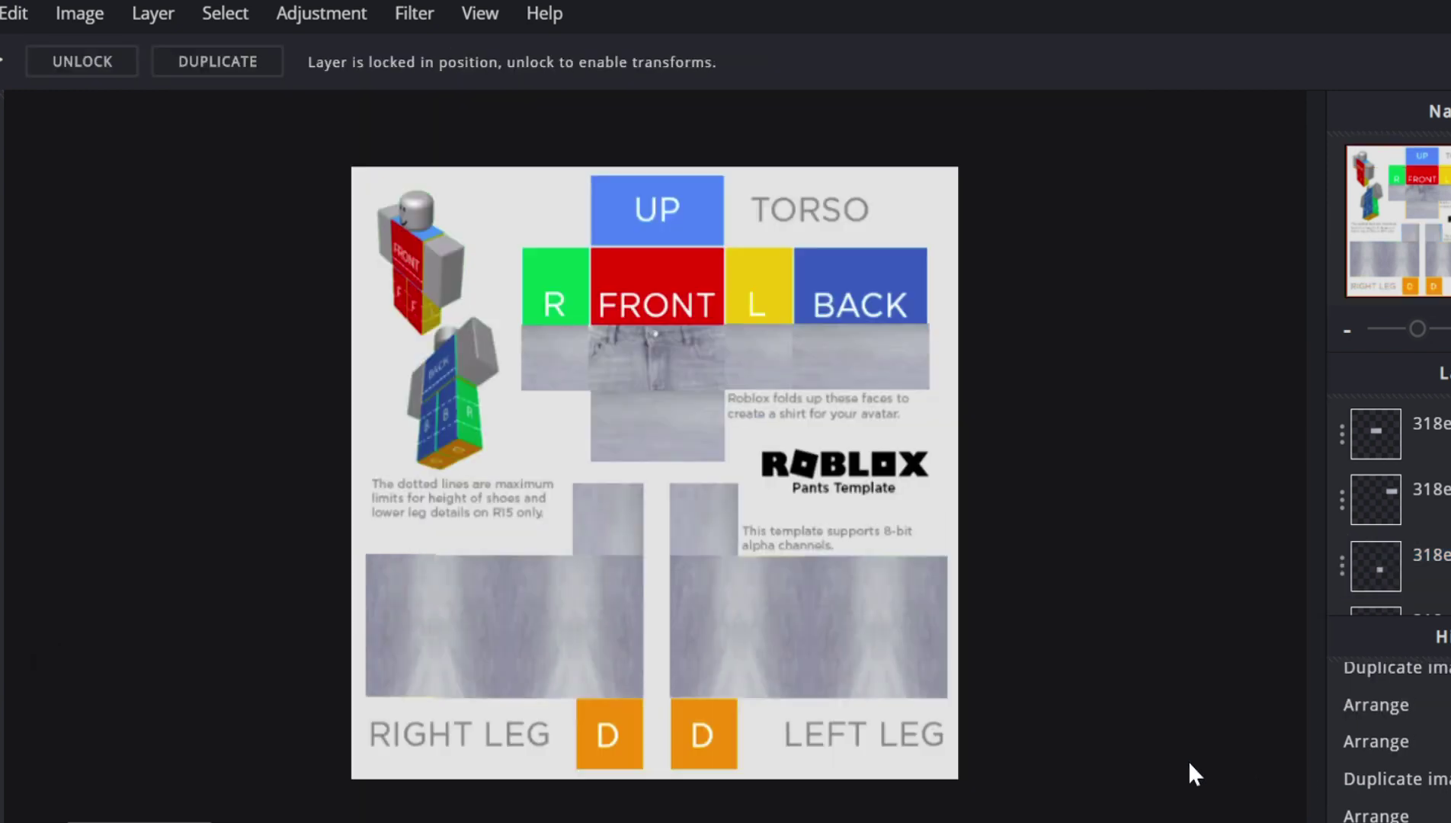
scroll(1188, 760, up, 5)
scroll(1140, 699, down, 6)
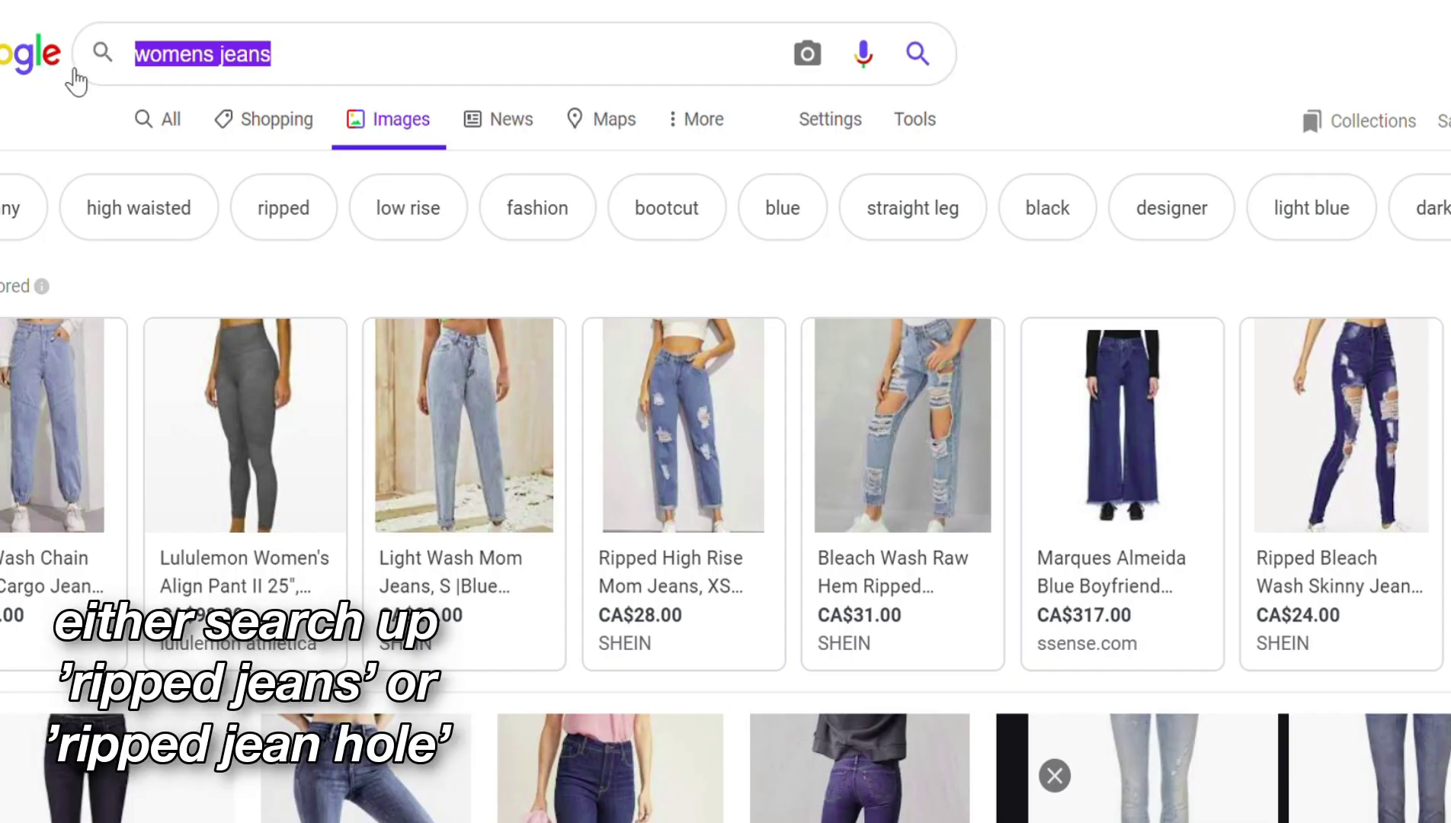
- Switch to Google Images, search for "ripped jean hole" and open a picture of ripped jeans on a white background
text(ripped)
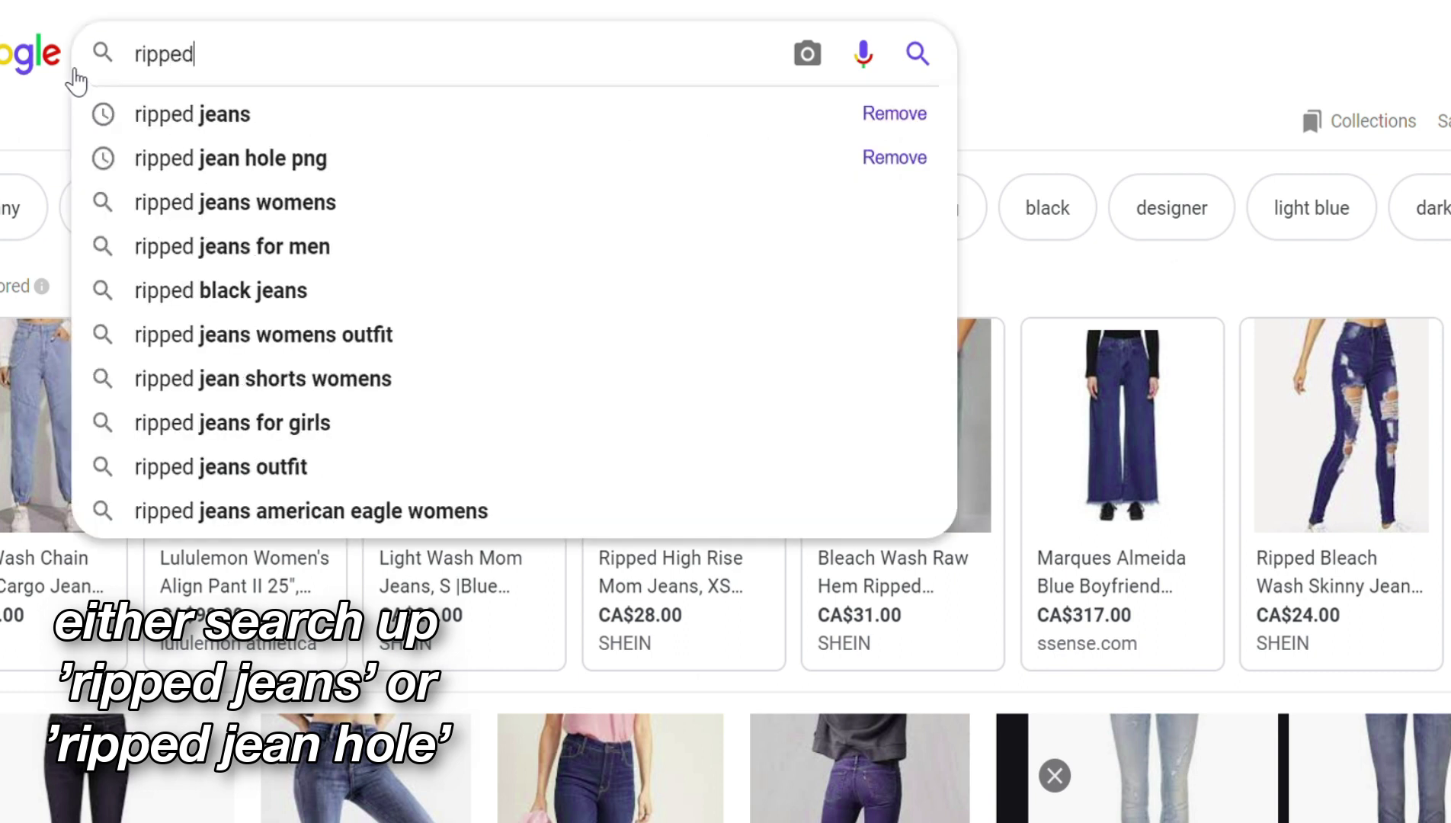
click(183, 157)
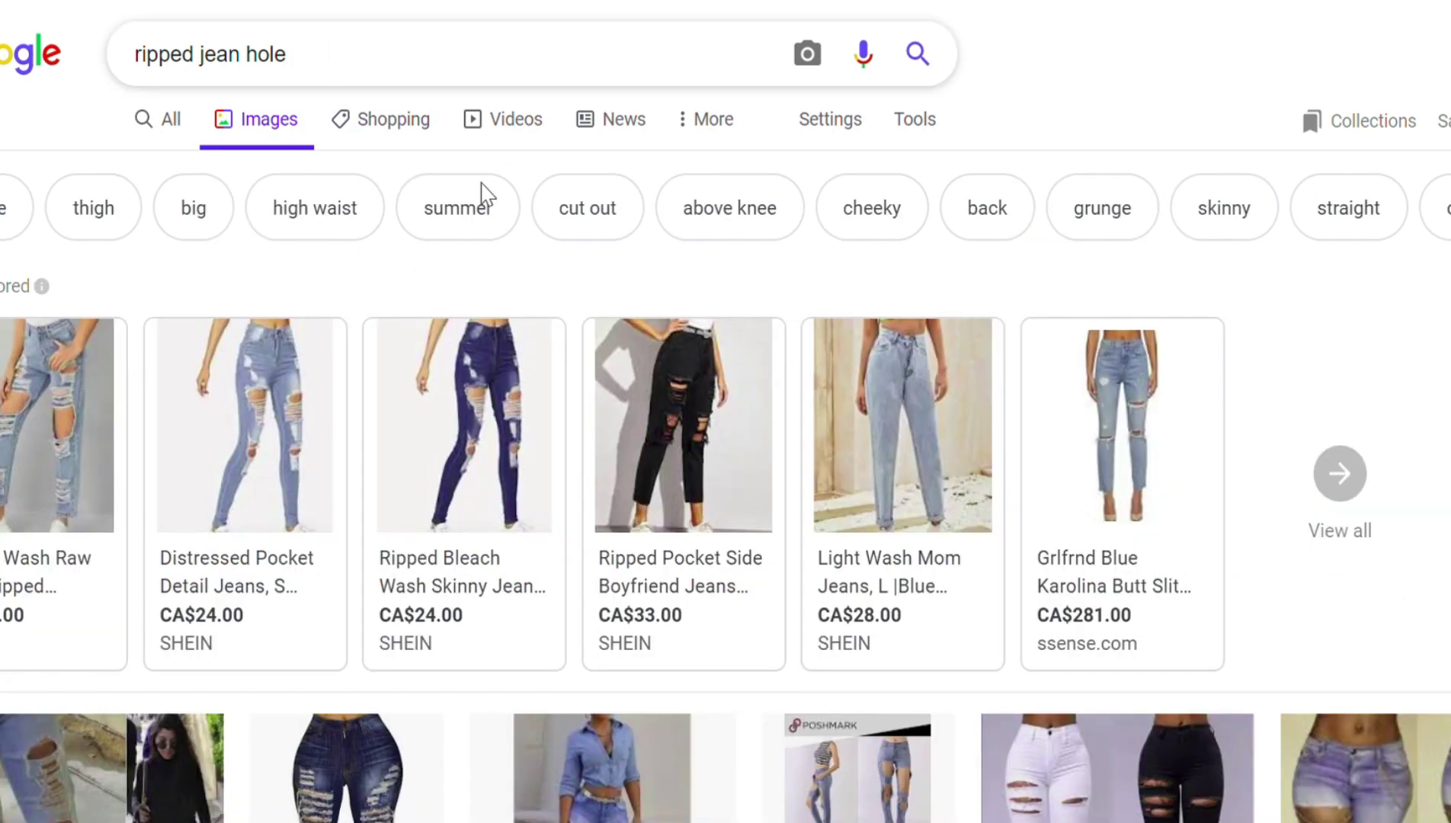
scroll(485, 197, down, 7)
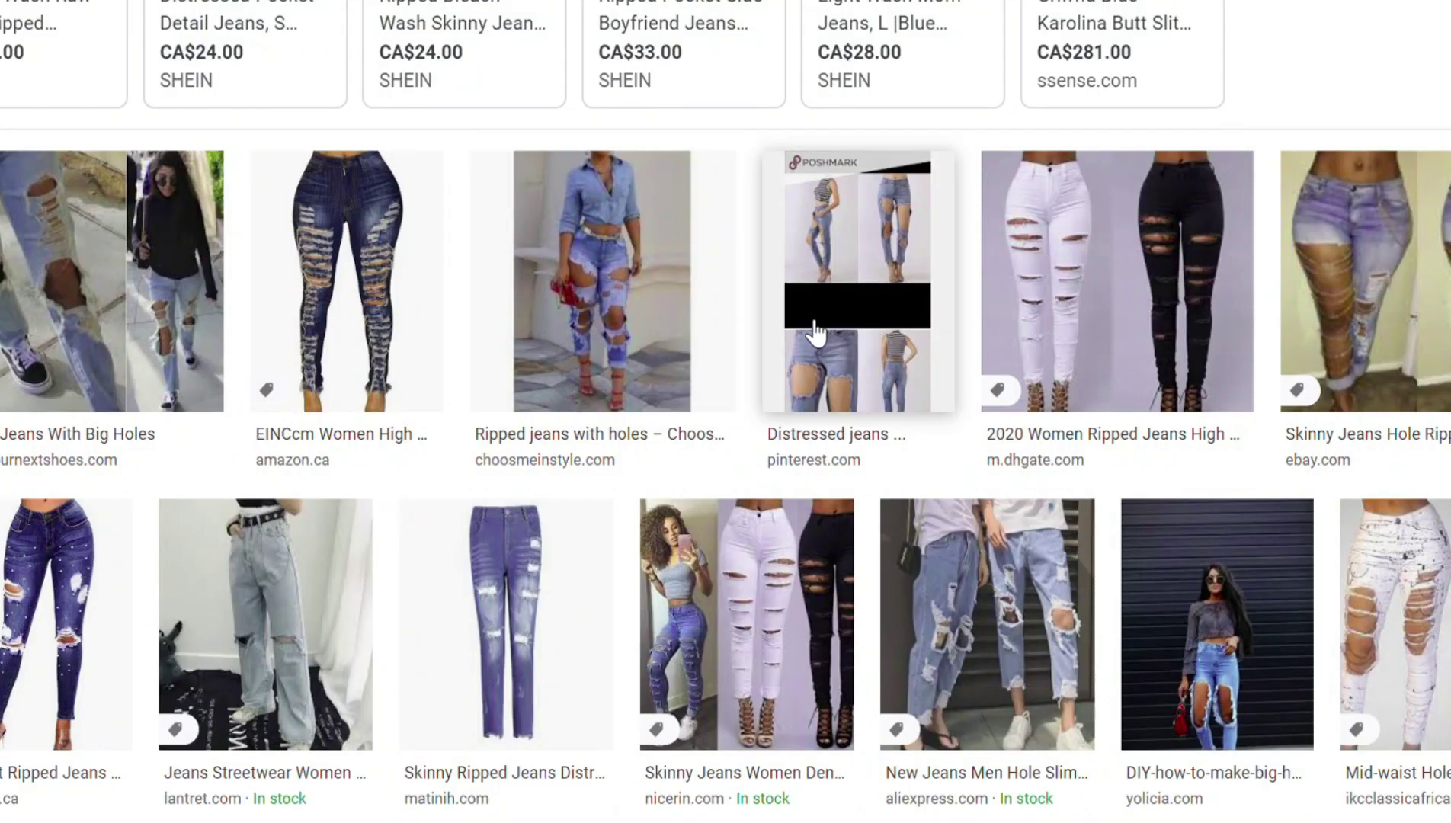
click(430, 589)
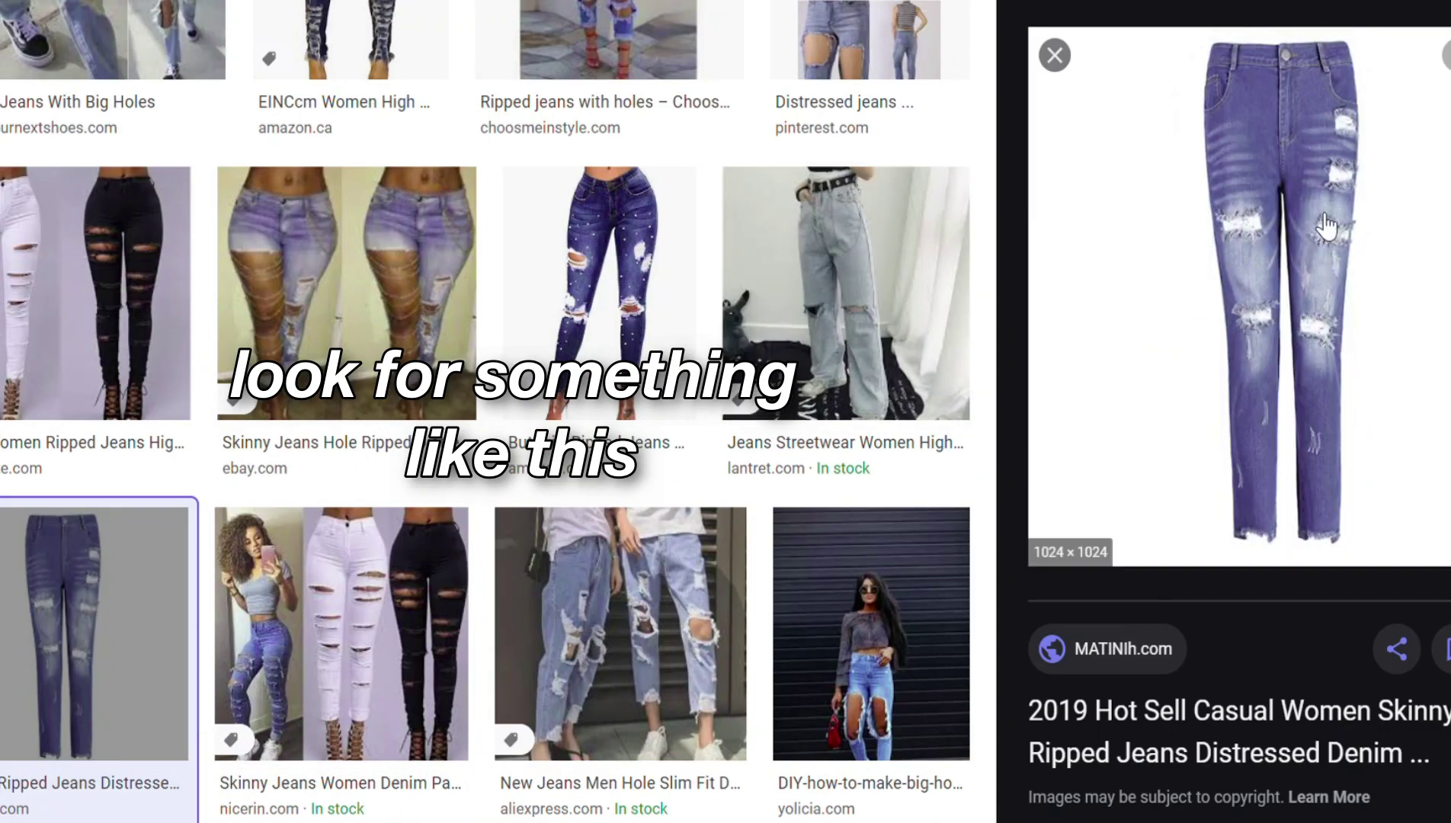
scroll(1198, 285, down, 1)
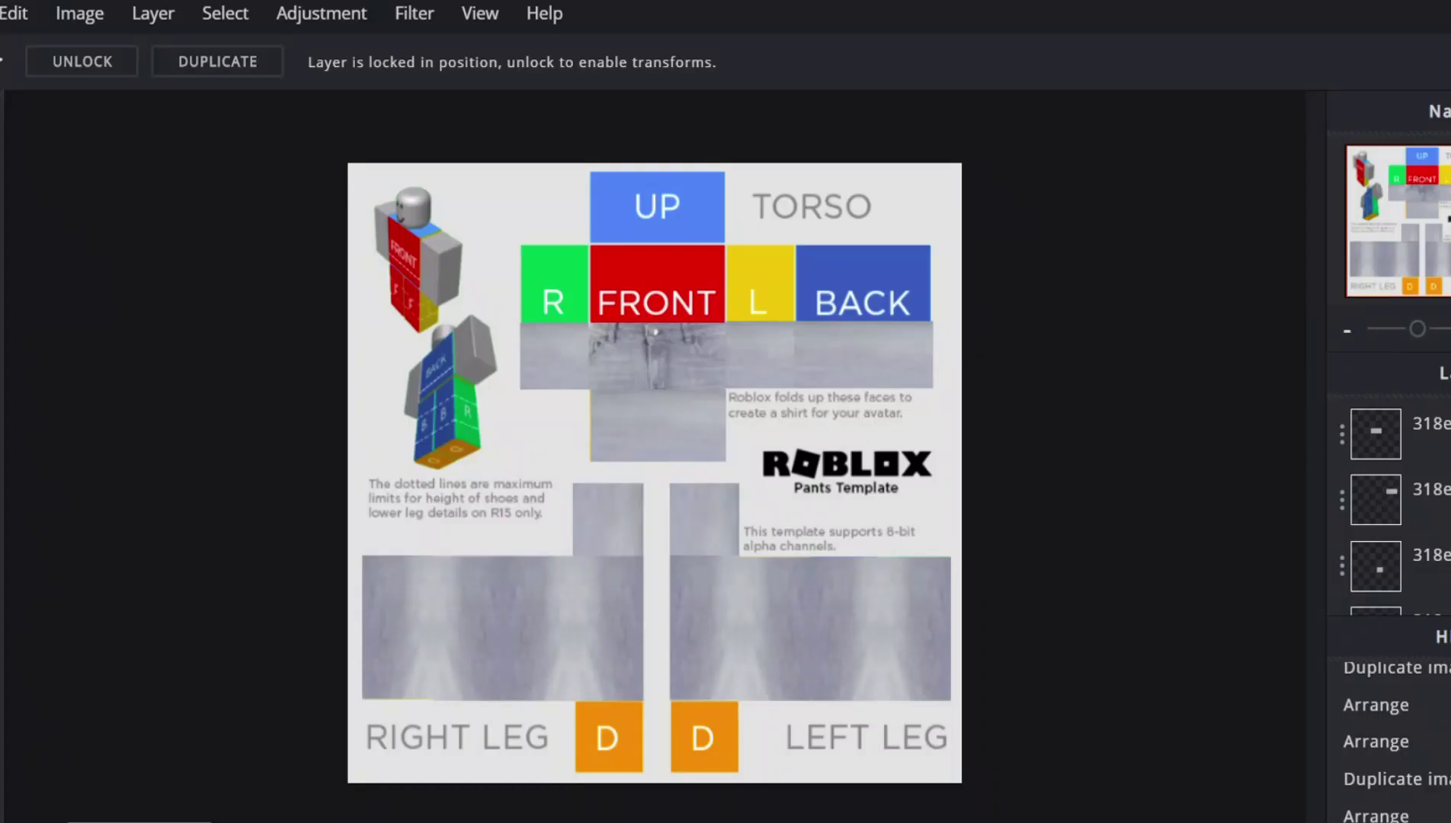
- Switch back to Pixlr E and add the saved ripped jeans photo as a new image layer
click(152, 13)
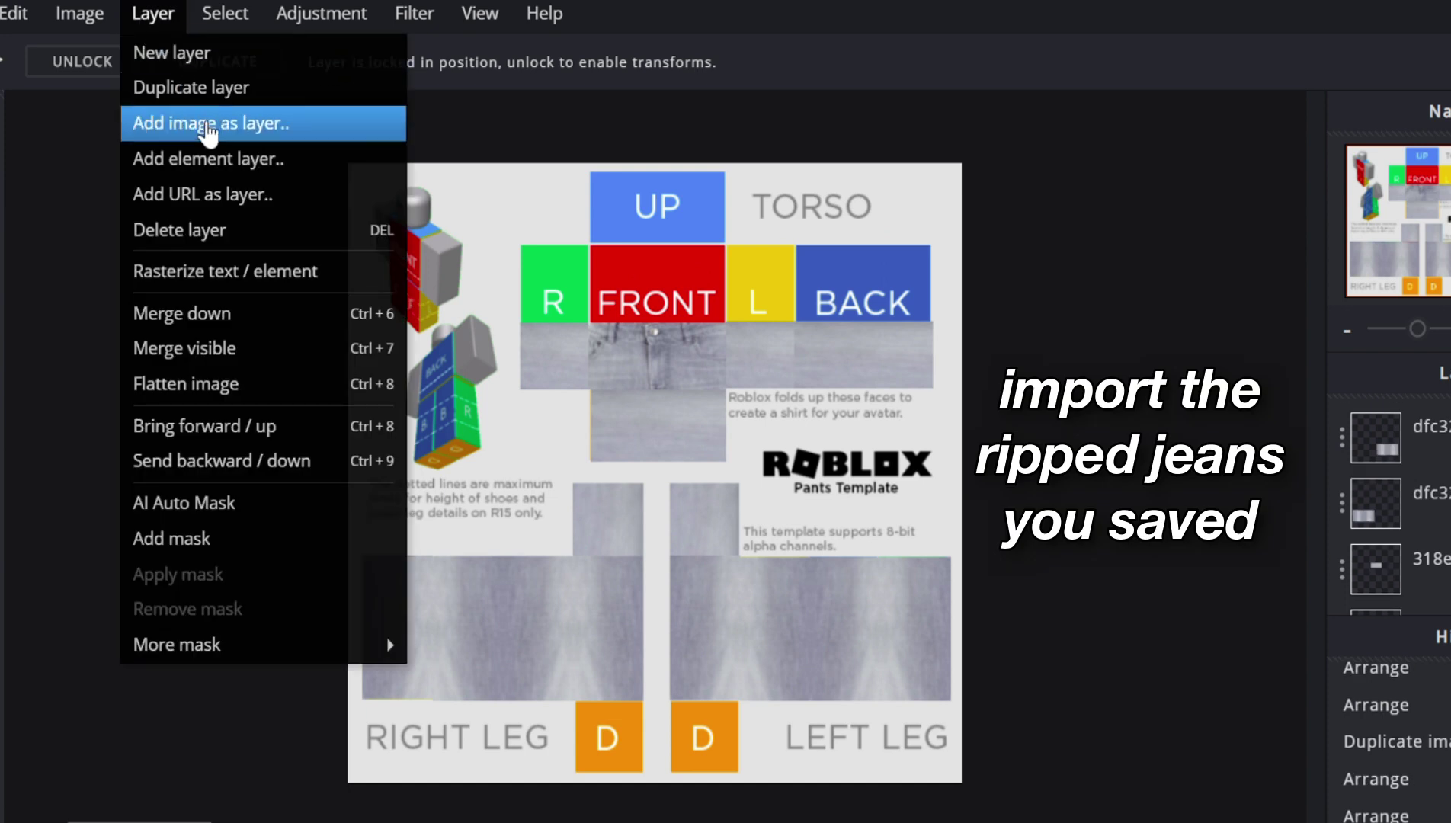
click(212, 128)
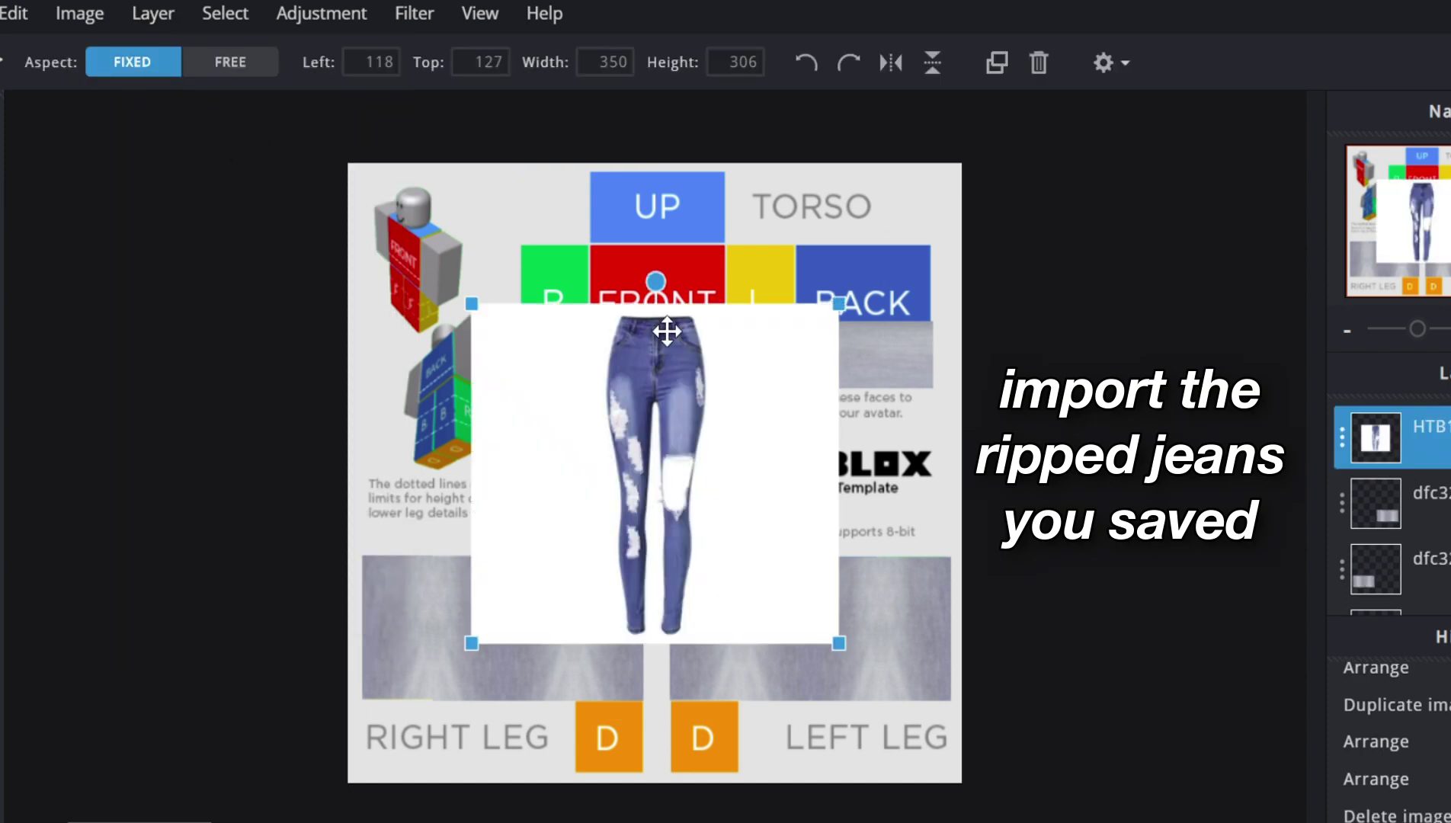
scroll(655, 337, up, 2)
- Marquee-select the lowest rip on the jeans photo, about 16 × 33 px, and copy and paste it as its own layer
key(m)
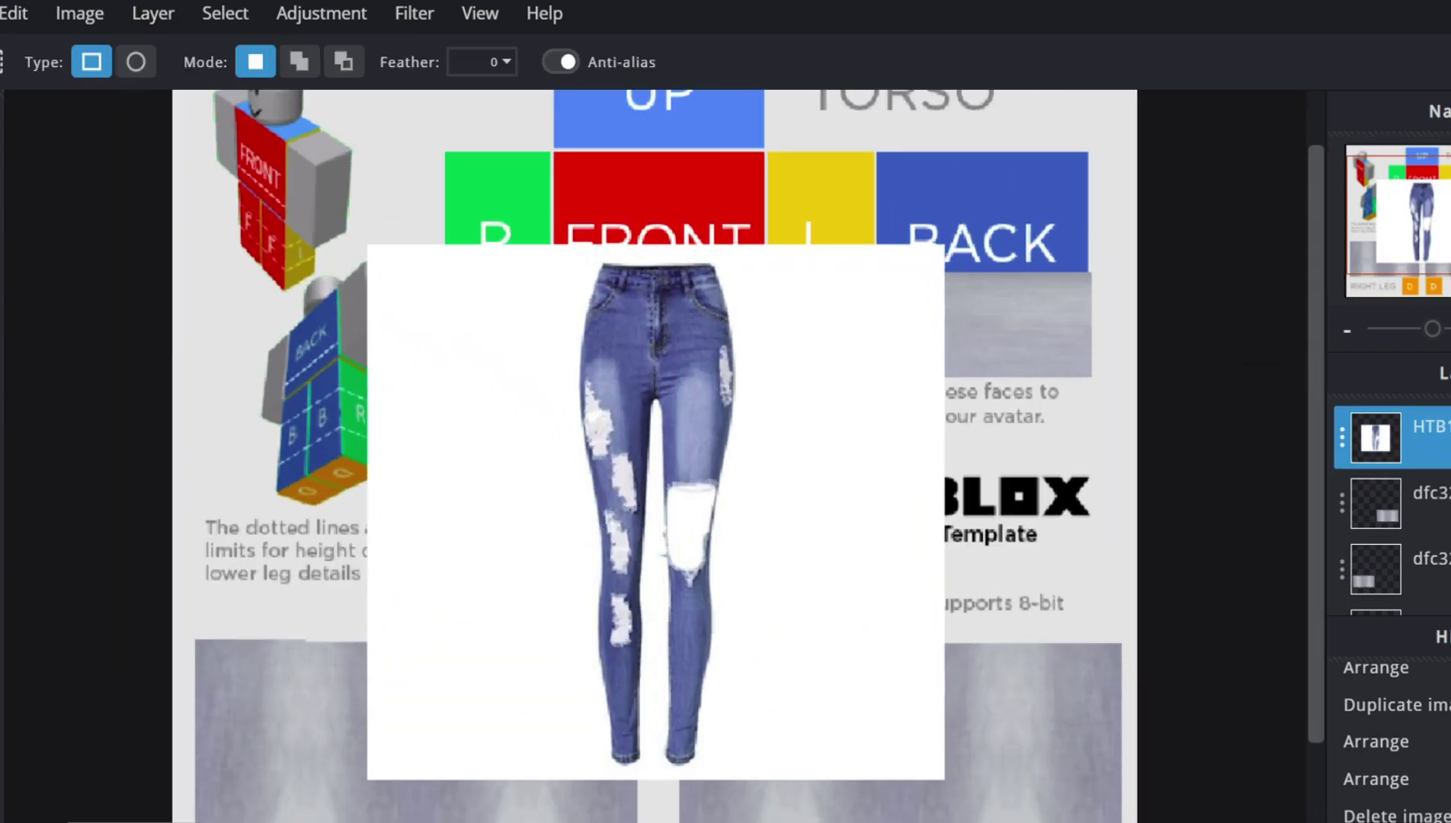
scroll(616, 642, up, 5)
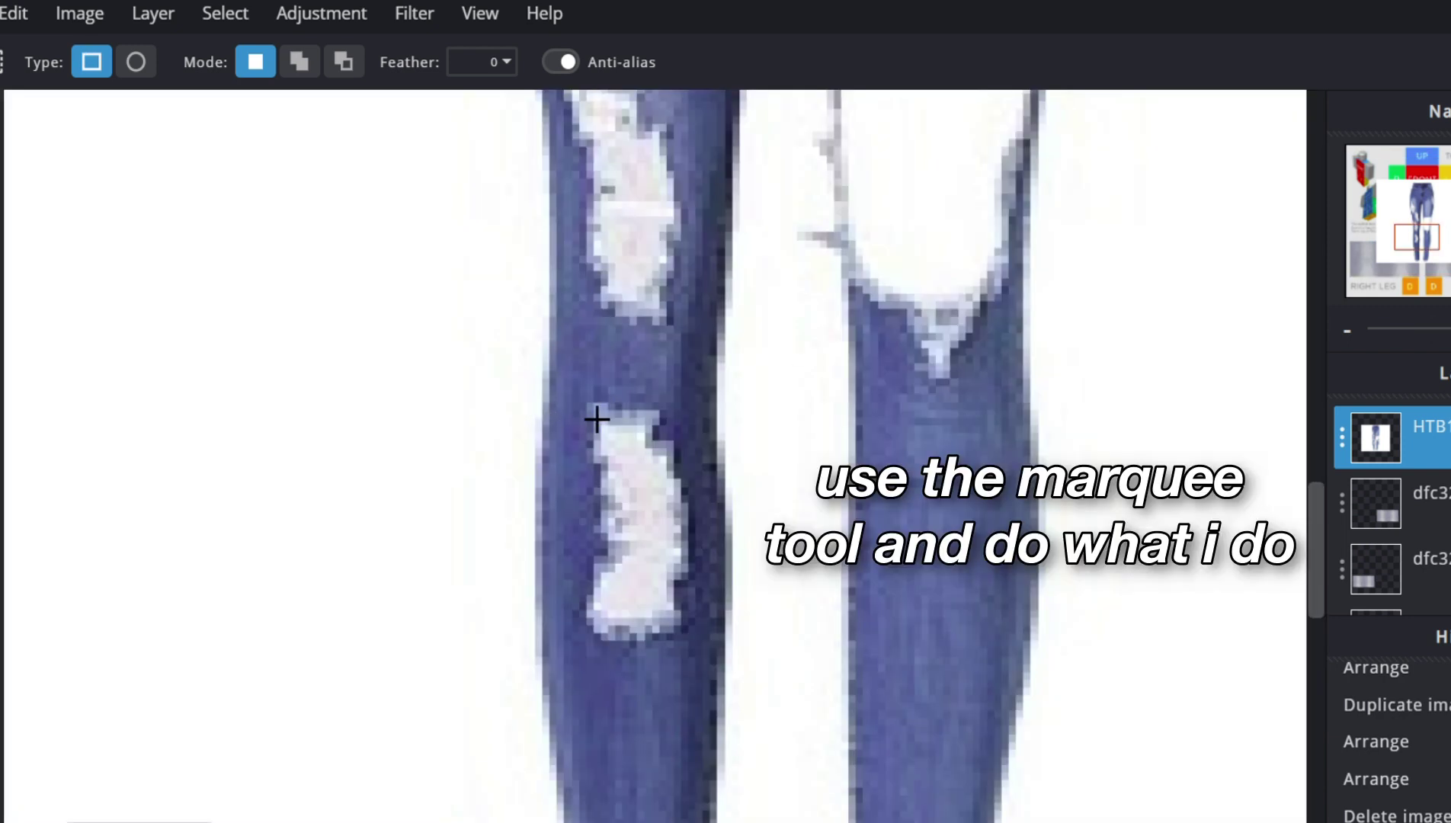
drag(600, 414, 638, 522)
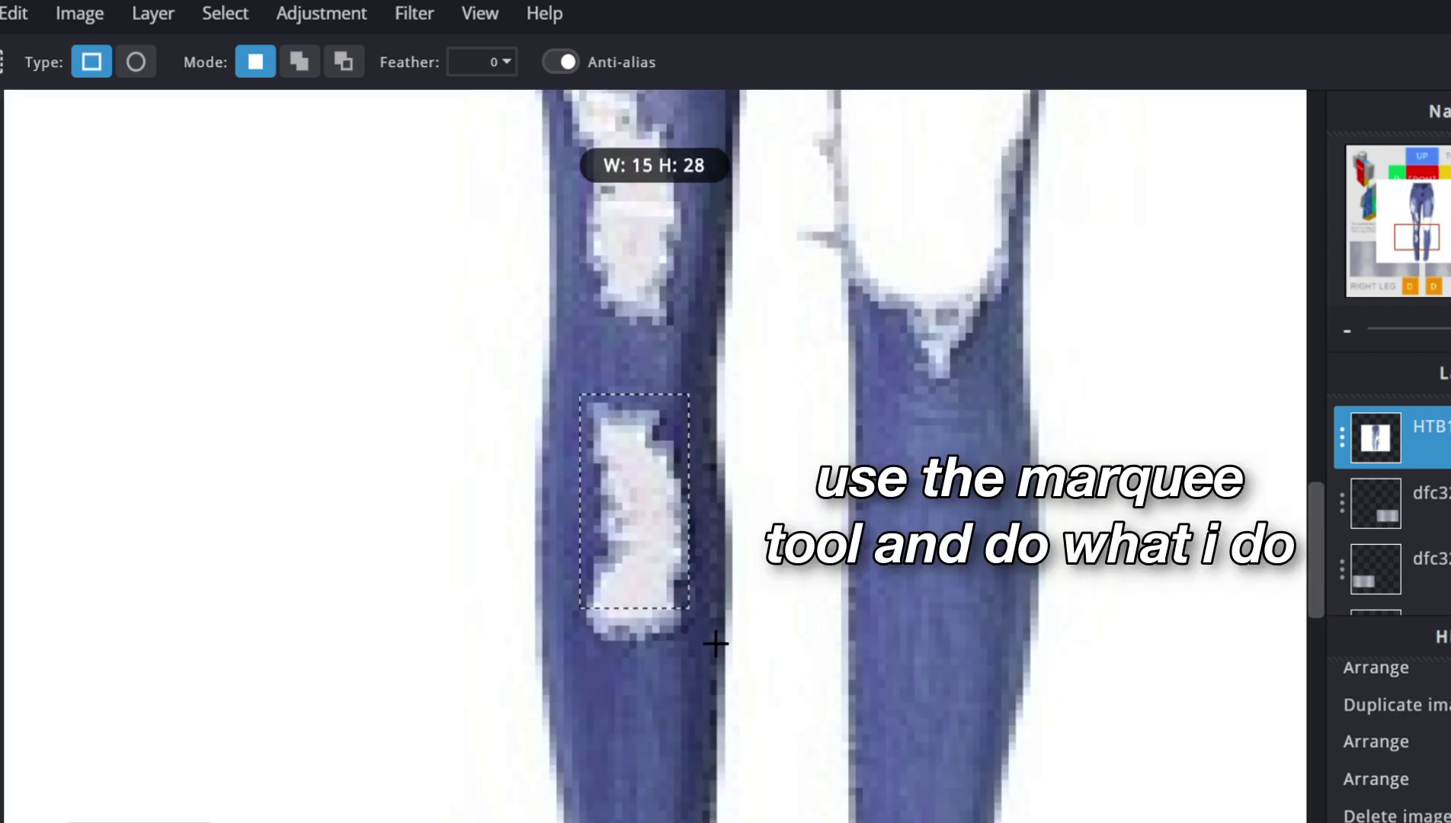
drag(711, 668, 712, 670)
click(14, 13)
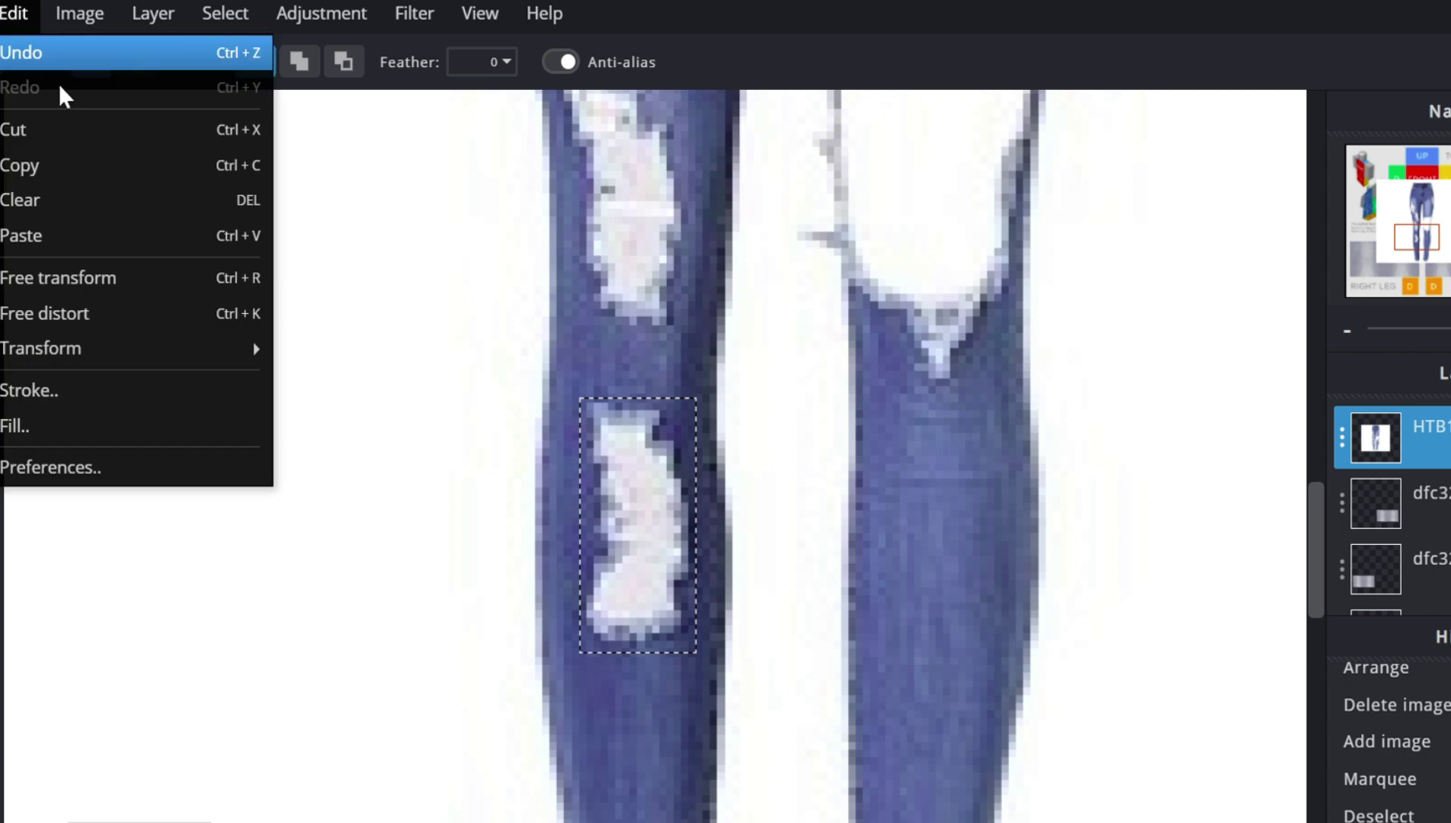
click(107, 186)
click(14, 12)
click(80, 233)
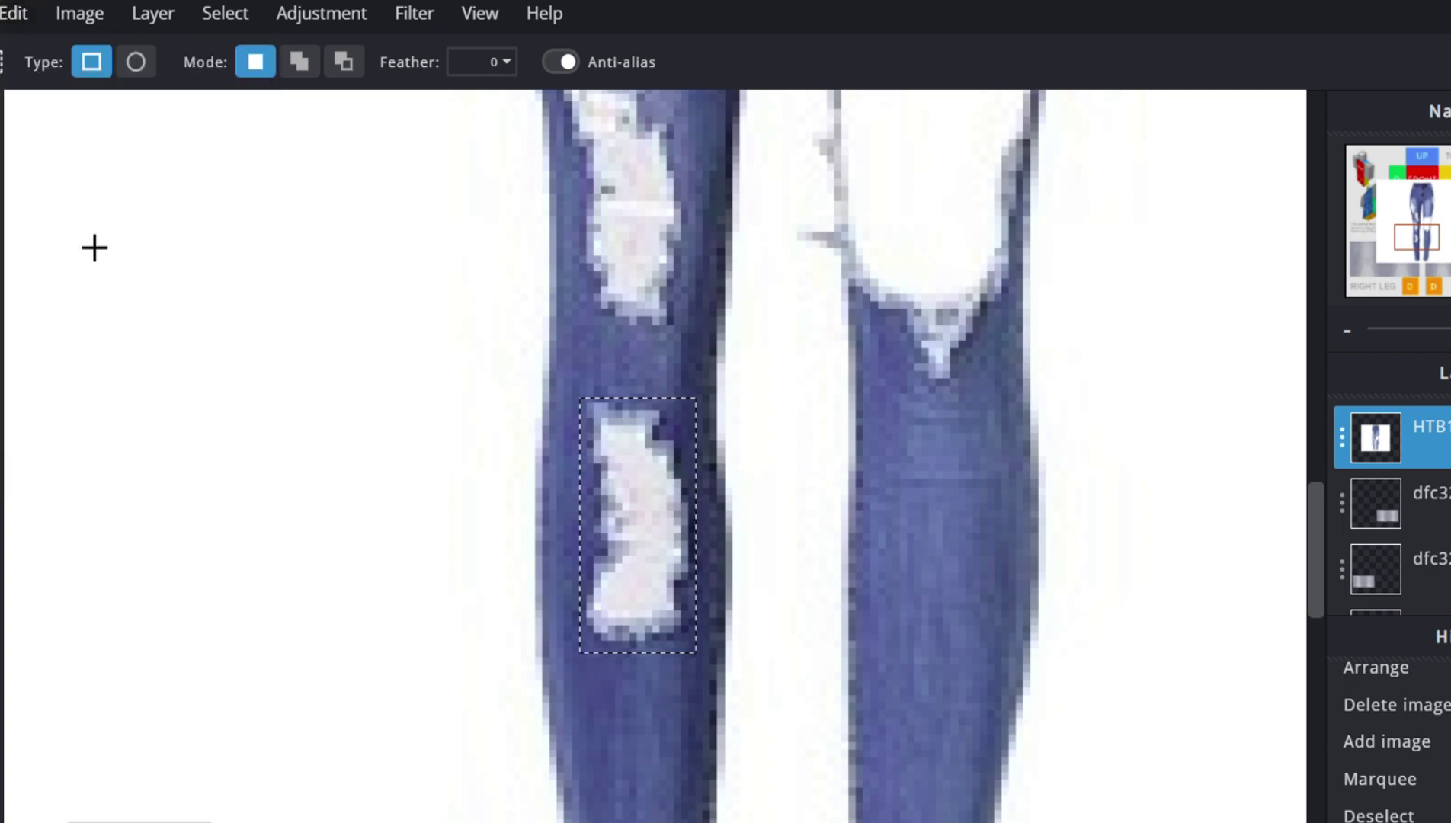
- Move the pasted rip onto the right leg's rightmost panel and enlarge it to about 27 × 56 px
scroll(968, 381, down, 5)
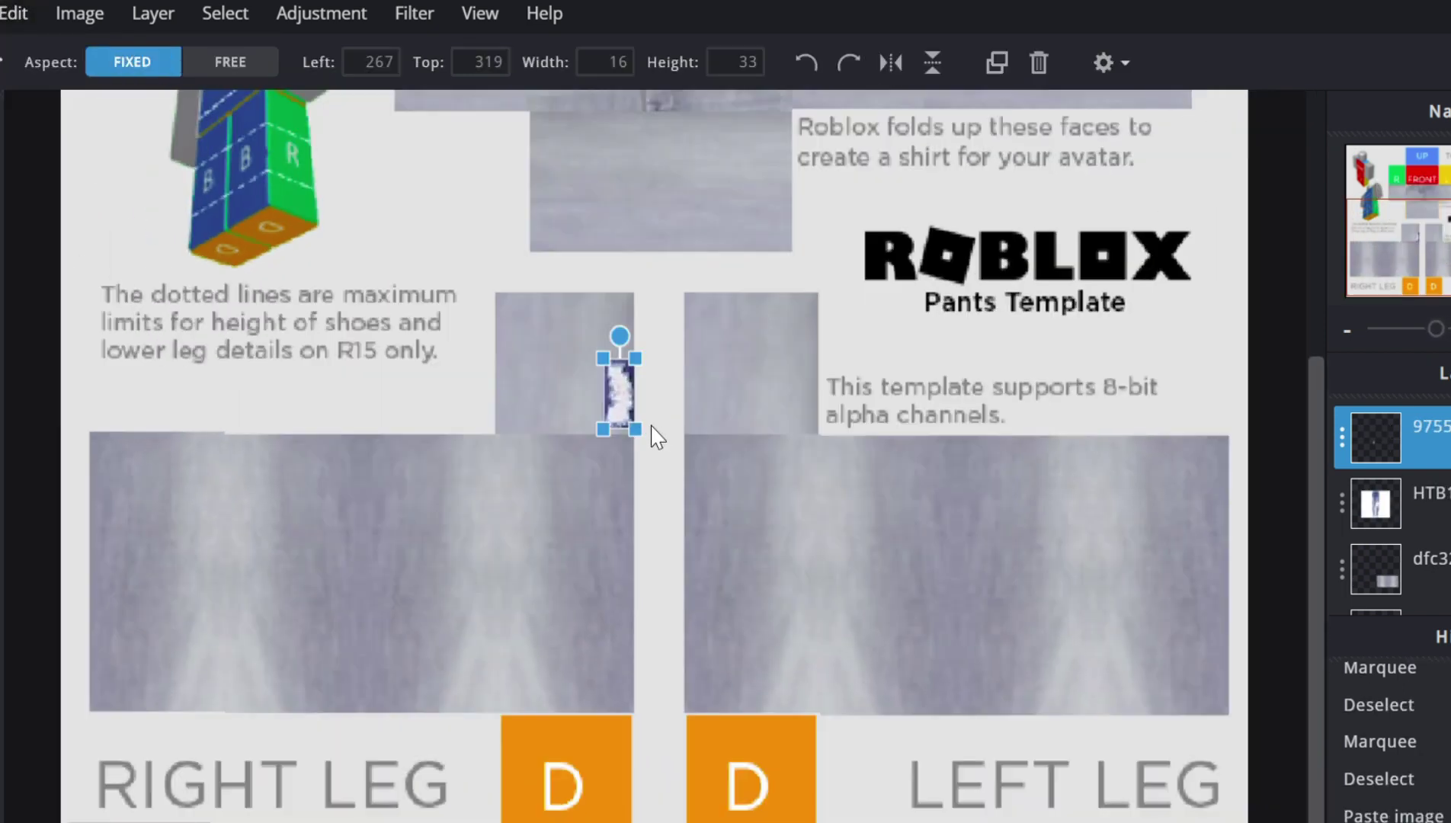
drag(671, 450, 619, 519)
drag(564, 424, 607, 474)
drag(621, 548, 565, 519)
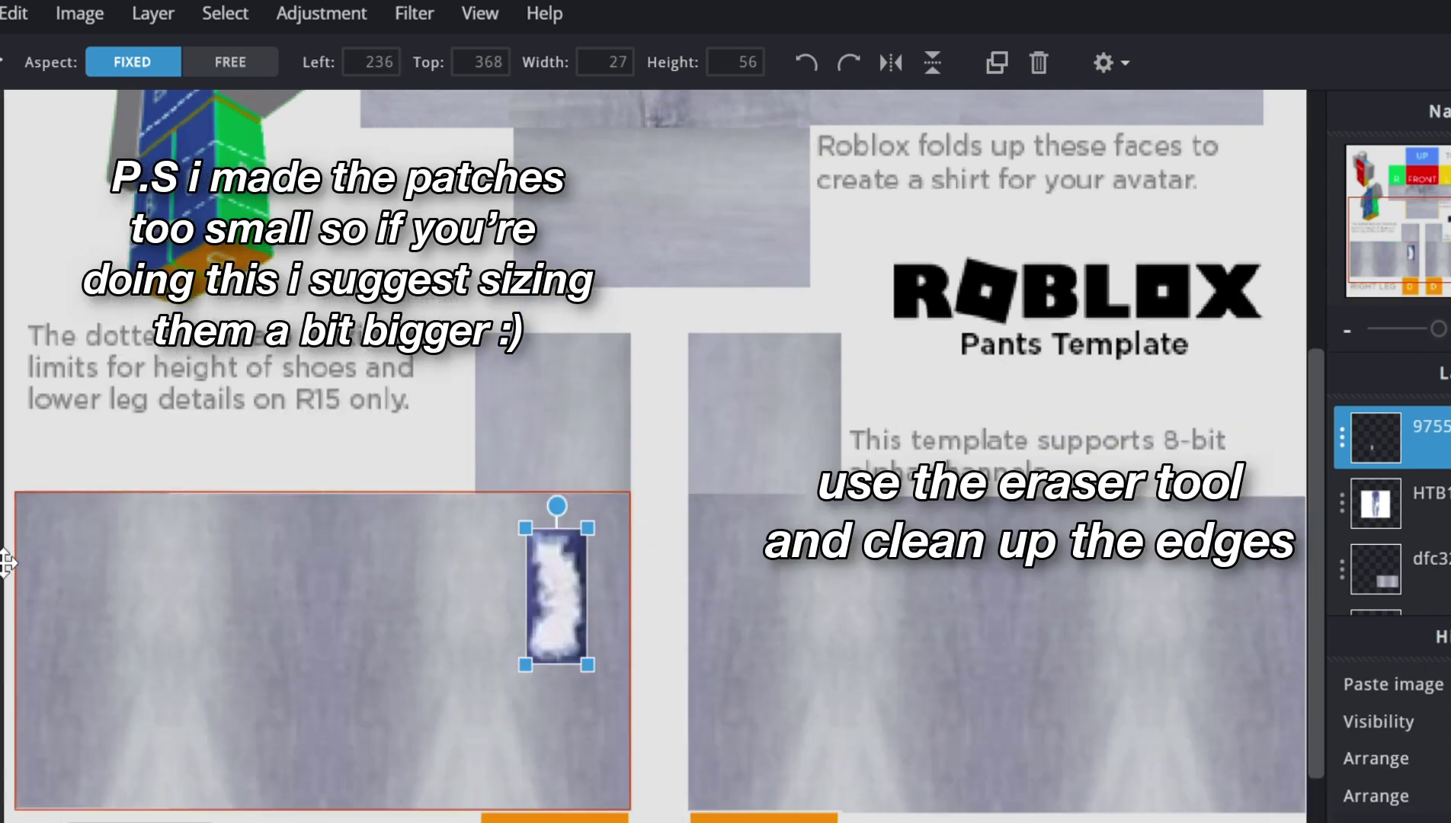
- Erase the blue denim surrounding the white rip with a size 5 eraser at 100% opacity
key(e)
scroll(583, 638, up, 10)
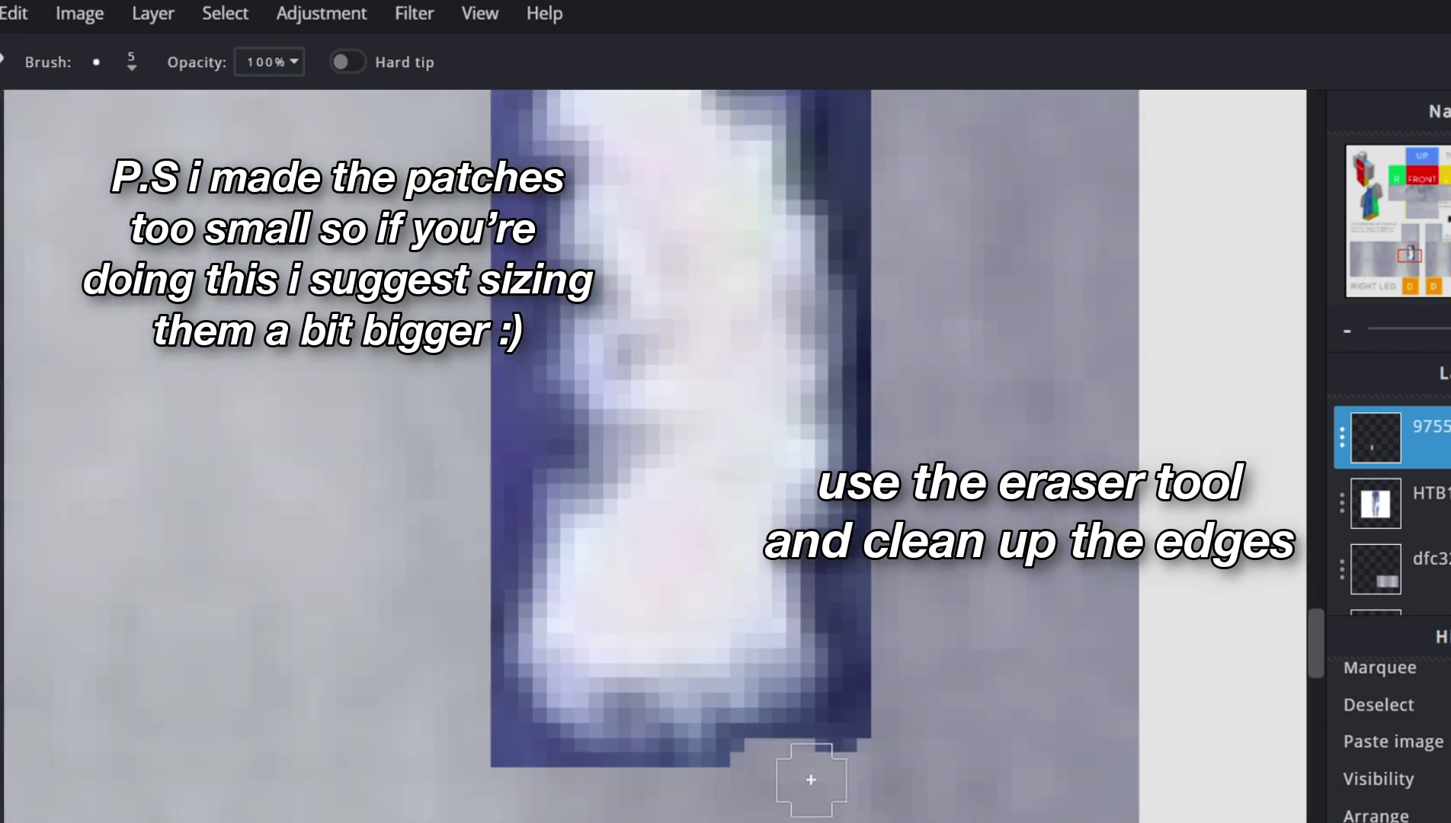
mouse_move(810, 779)
mouse_down()
mouse_move(829, 742)
mouse_move(682, 747)
mouse_up()
key(ctrl+z)
drag(457, 697, 828, 733)
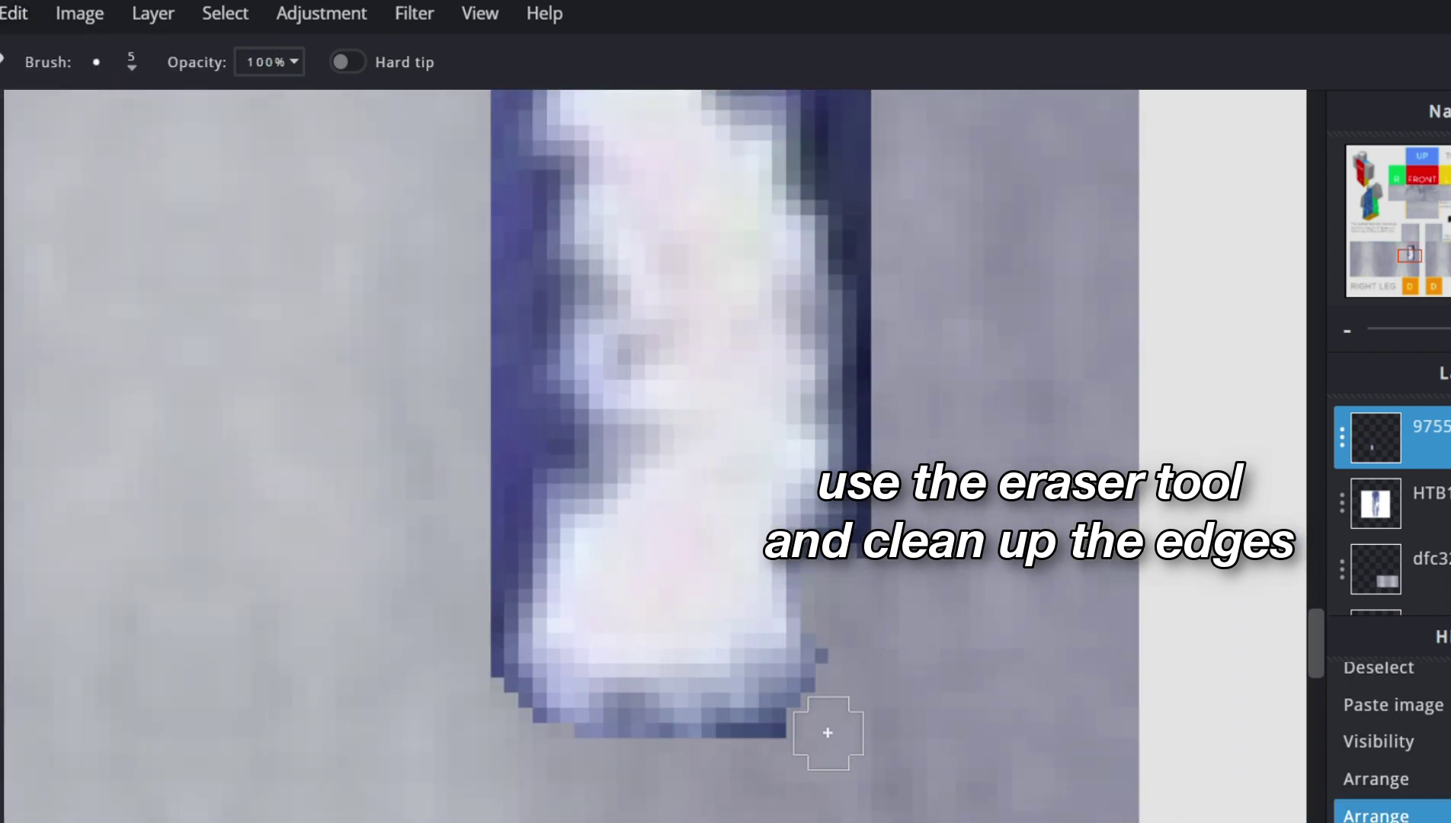
scroll(890, 445, down, 3)
scroll(1052, 710, up, 3)
drag(690, 363, 670, 792)
mouse_move(645, 327)
mouse_down()
mouse_move(1048, 401)
mouse_move(694, 441)
mouse_move(713, 682)
mouse_up()
scroll(609, 728, down, 5)
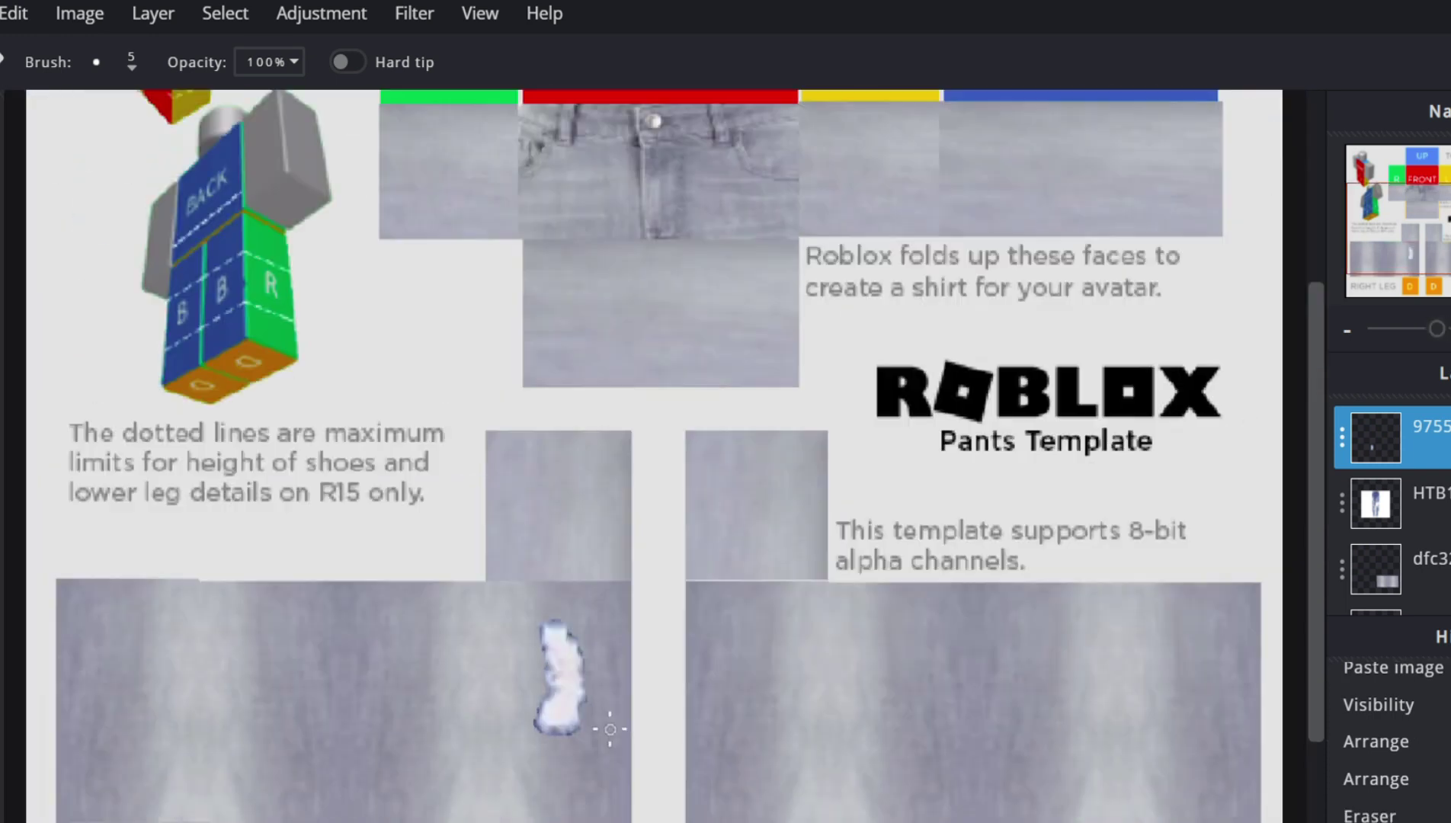
- Trim the remaining dark blue fringe around the rip's edges with the eraser
scroll(609, 729, up, 5)
mouse_move(754, 546)
mouse_down()
mouse_move(1072, 479)
mouse_move(1073, 434)
mouse_up()
drag(768, 470, 797, 140)
scroll(808, 182, down, 2)
drag(942, 119, 985, 191)
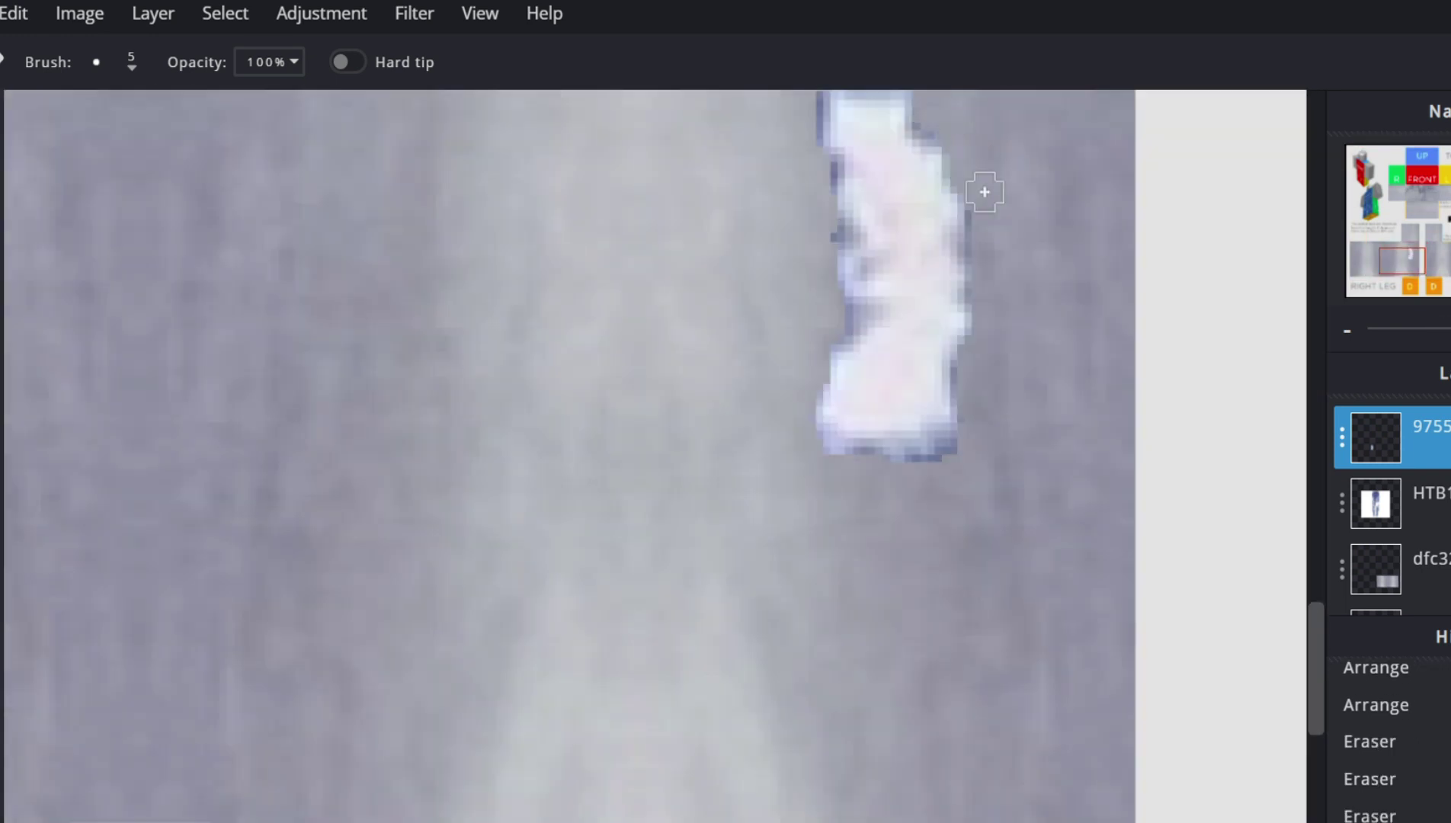
drag(826, 209, 825, 149)
scroll(664, 500, down, 4)
scroll(664, 501, up, 3)
scroll(374, 233, down, 3)
scroll(245, 190, up, 2)
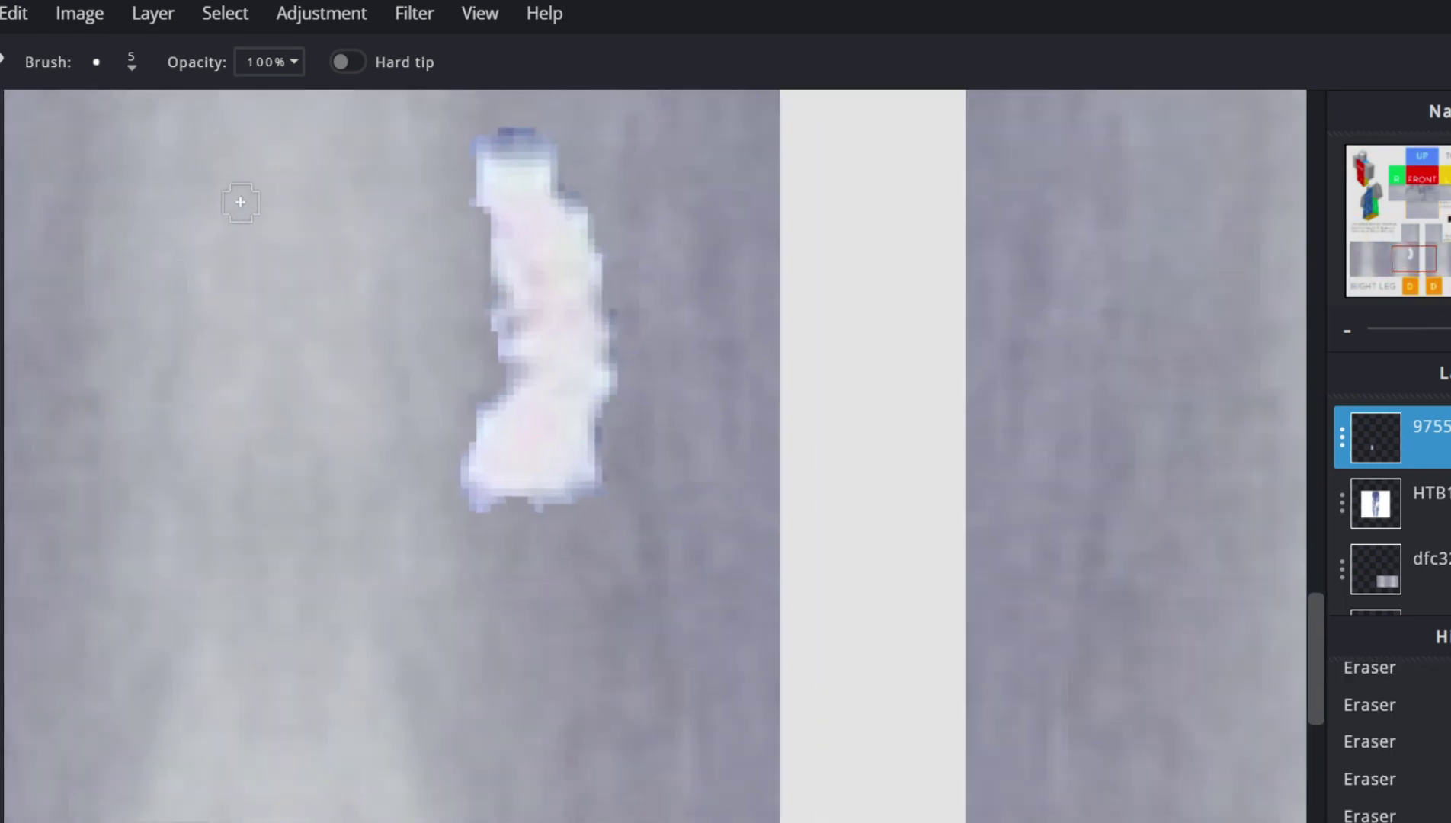
- Set the eraser to size 1 and start erasing the rip's white interior near its lower end, leaving a thin rim
scroll(496, 552, up, 6)
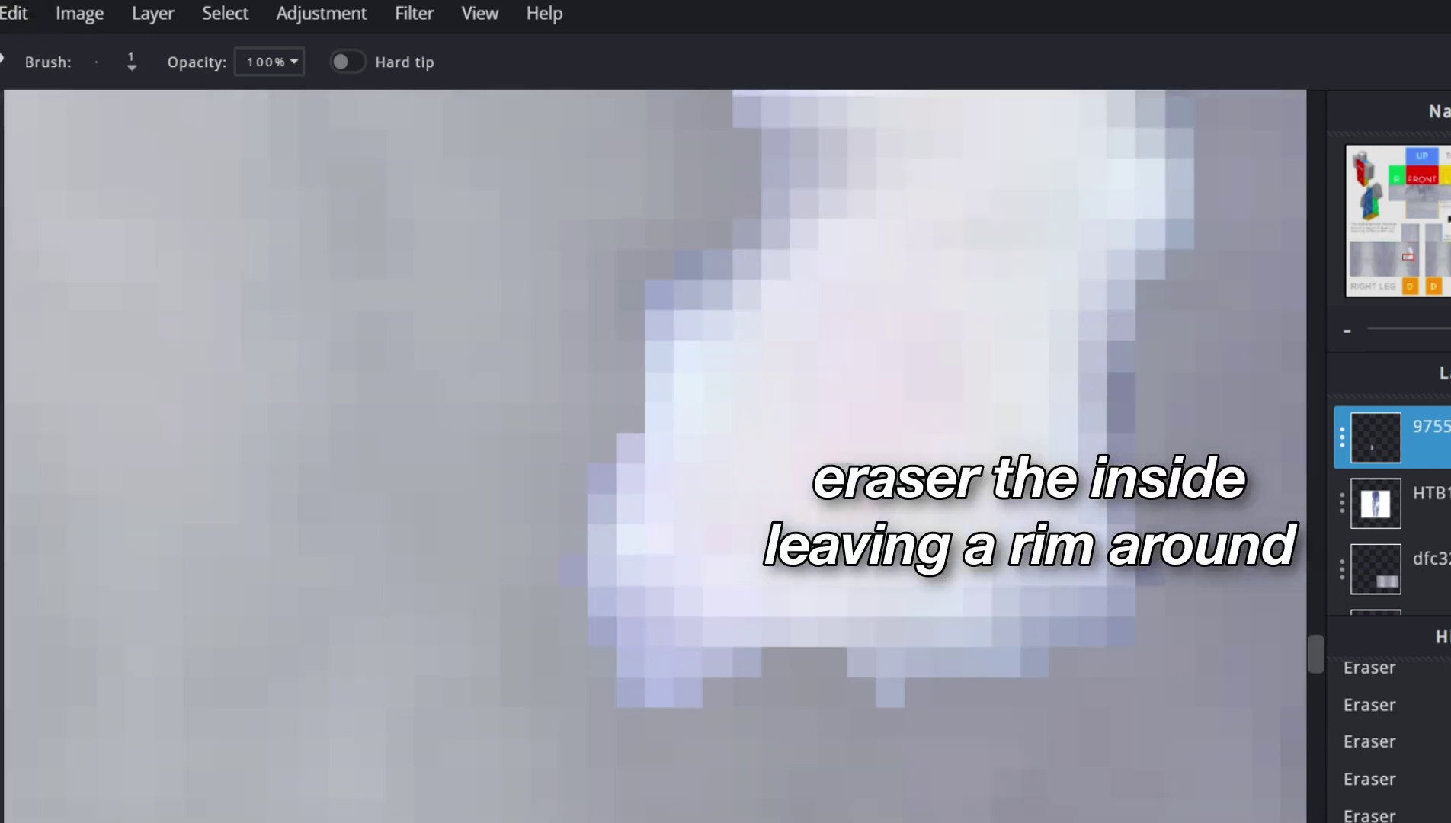
mouse_move(899, 431)
mouse_down()
mouse_move(690, 549)
mouse_move(939, 596)
mouse_move(994, 421)
mouse_up()
scroll(995, 422, down, 2)
mouse_move(903, 582)
mouse_down()
mouse_move(983, 349)
mouse_move(944, 457)
mouse_up()
key(bracketright)
key(bracketright)
key(bracketright)
key(bracketright)
mouse_move(919, 537)
mouse_down()
mouse_move(899, 550)
mouse_move(891, 491)
mouse_up()
- Set the eraser size to 3 and clear the white interior up to the rip's top, keeping the rim
click(126, 67)
click(107, 152)
drag(956, 423, 855, 324)
scroll(854, 324, up, 3)
scroll(903, 562, down, 2)
mouse_move(902, 573)
mouse_down()
mouse_move(820, 544)
mouse_move(890, 497)
mouse_move(843, 445)
mouse_move(777, 480)
mouse_move(767, 291)
mouse_move(815, 281)
mouse_move(807, 185)
mouse_up()
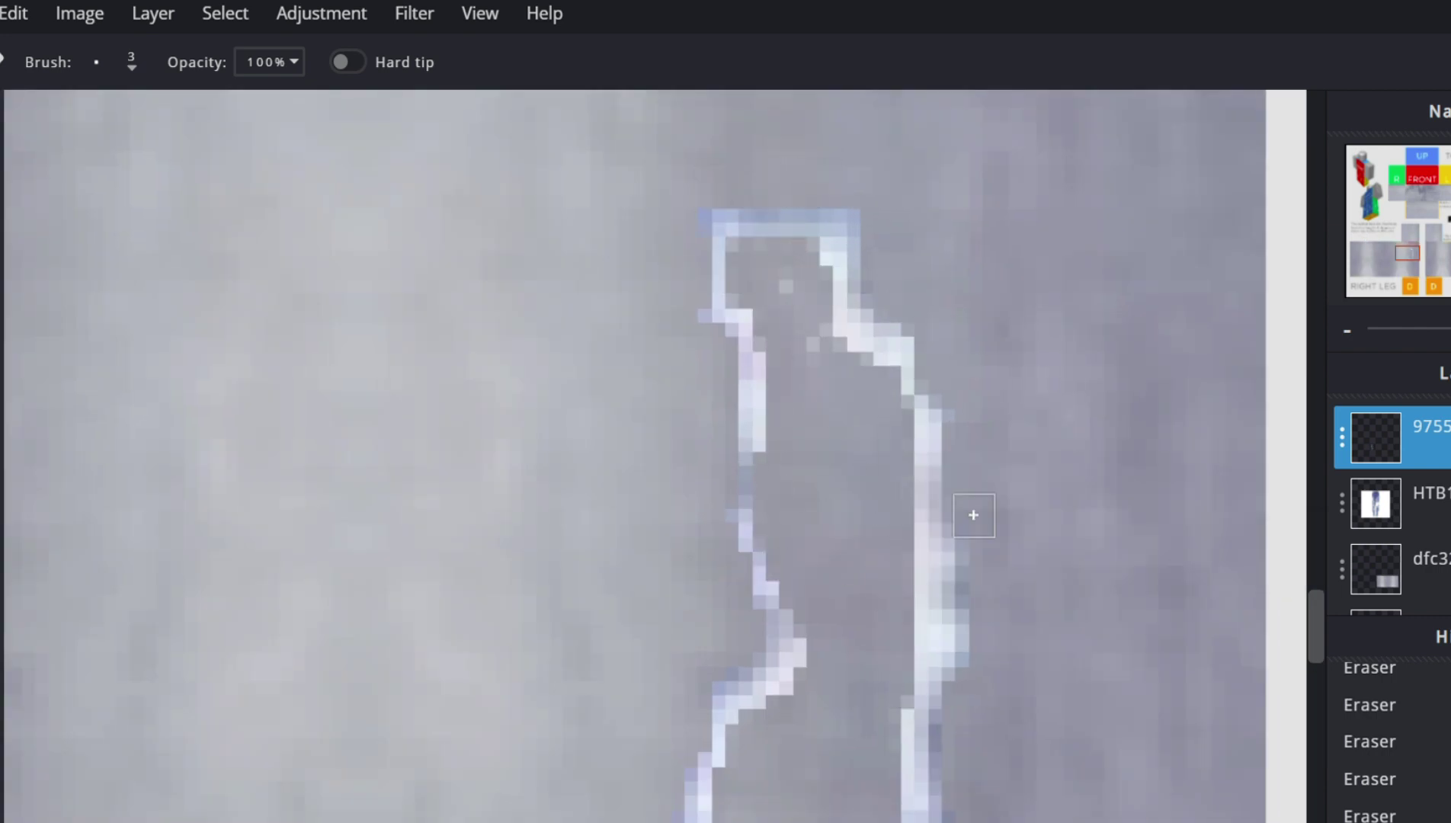
- Erase the leftover white specks inside the rip's top and thin the rim along its right side
drag(759, 246, 824, 305)
drag(918, 543, 917, 638)
scroll(807, 381, down, 3)
scroll(813, 456, up, 4)
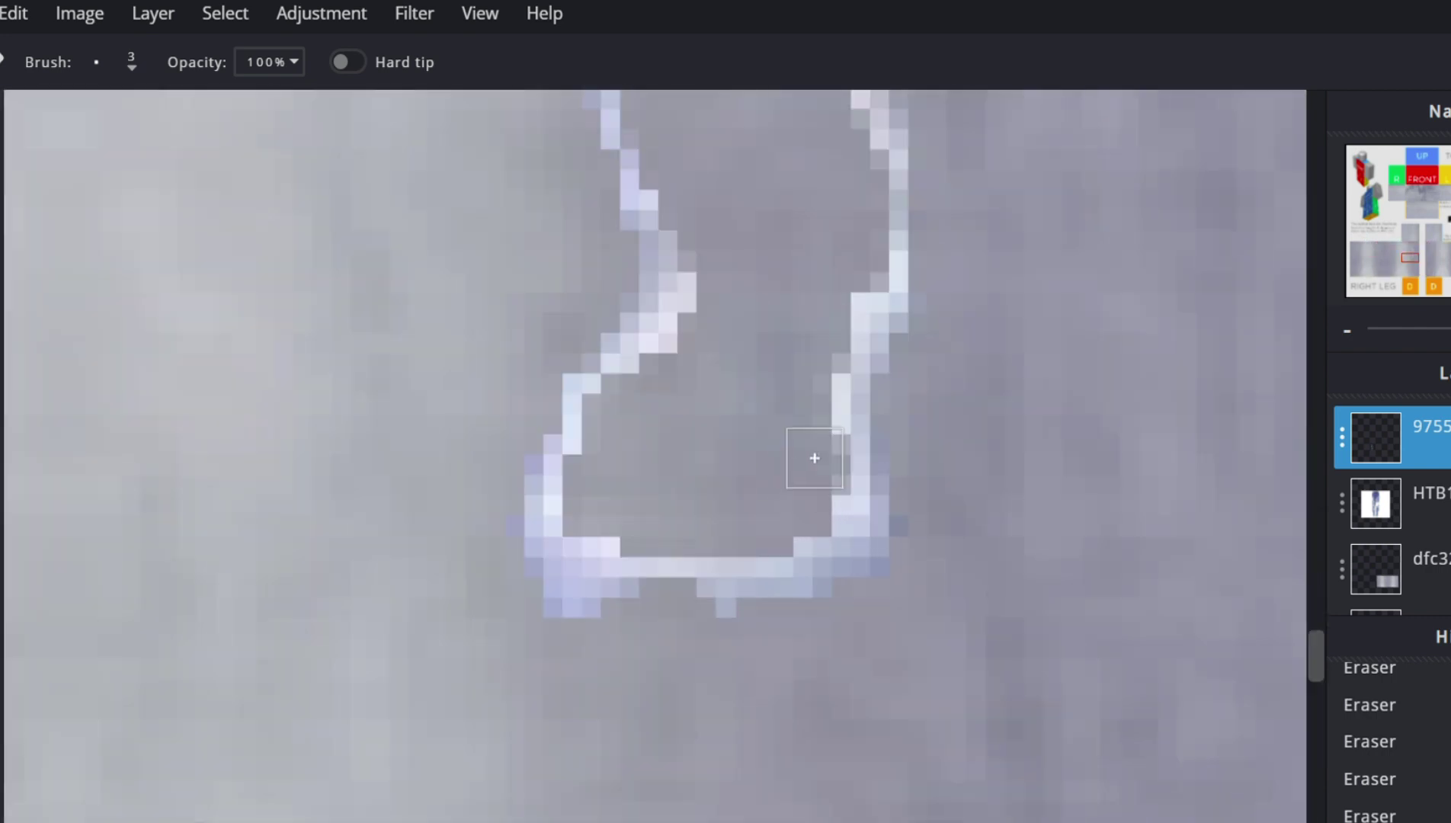
- Select the right leg's denim layer and start erasing the fabric inside the rip, staying within its white rim
scroll(813, 457, down, 5)
scroll(576, 647, up, 3)
scroll(459, 584, up, 2)
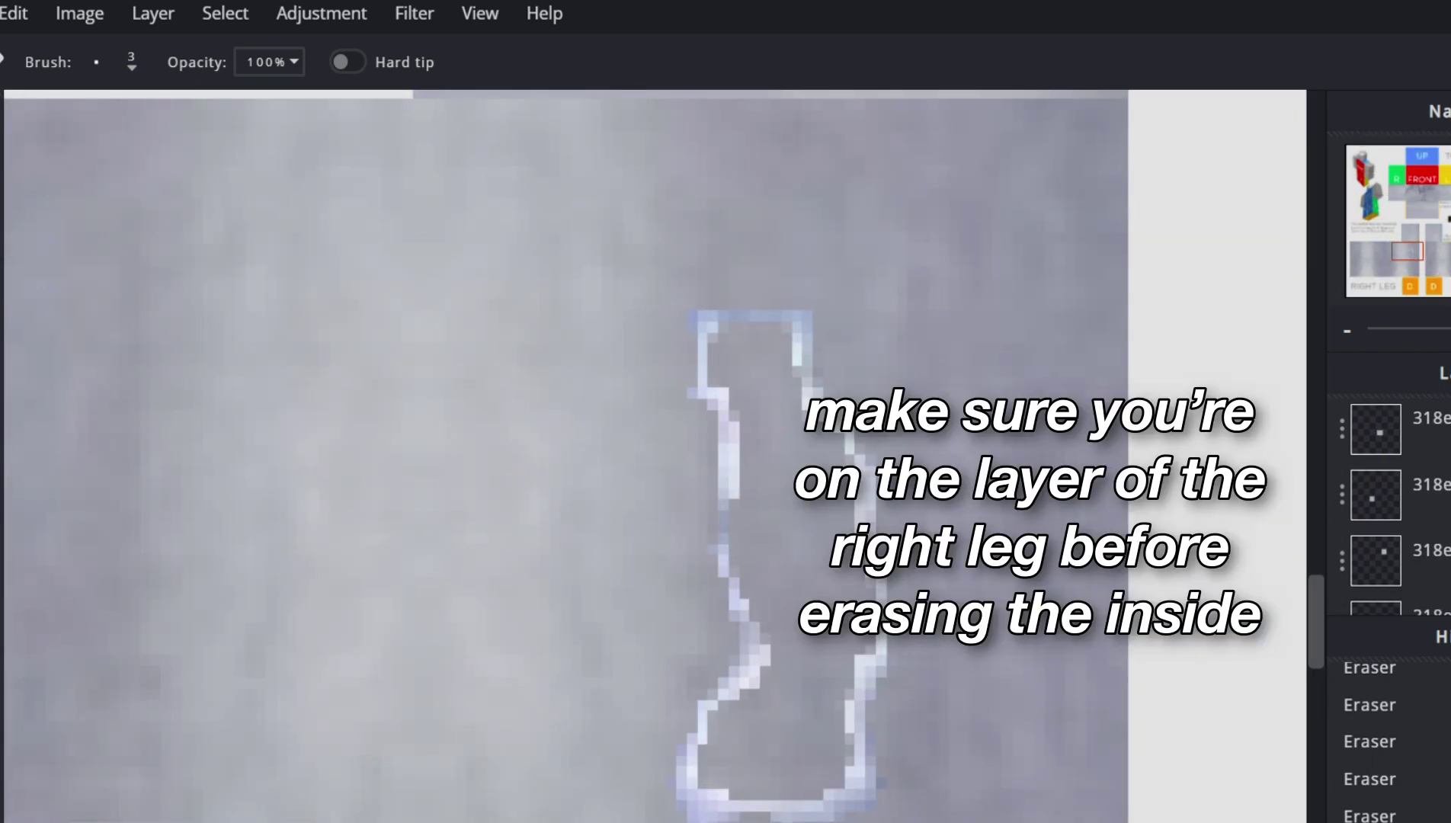
click(1413, 427)
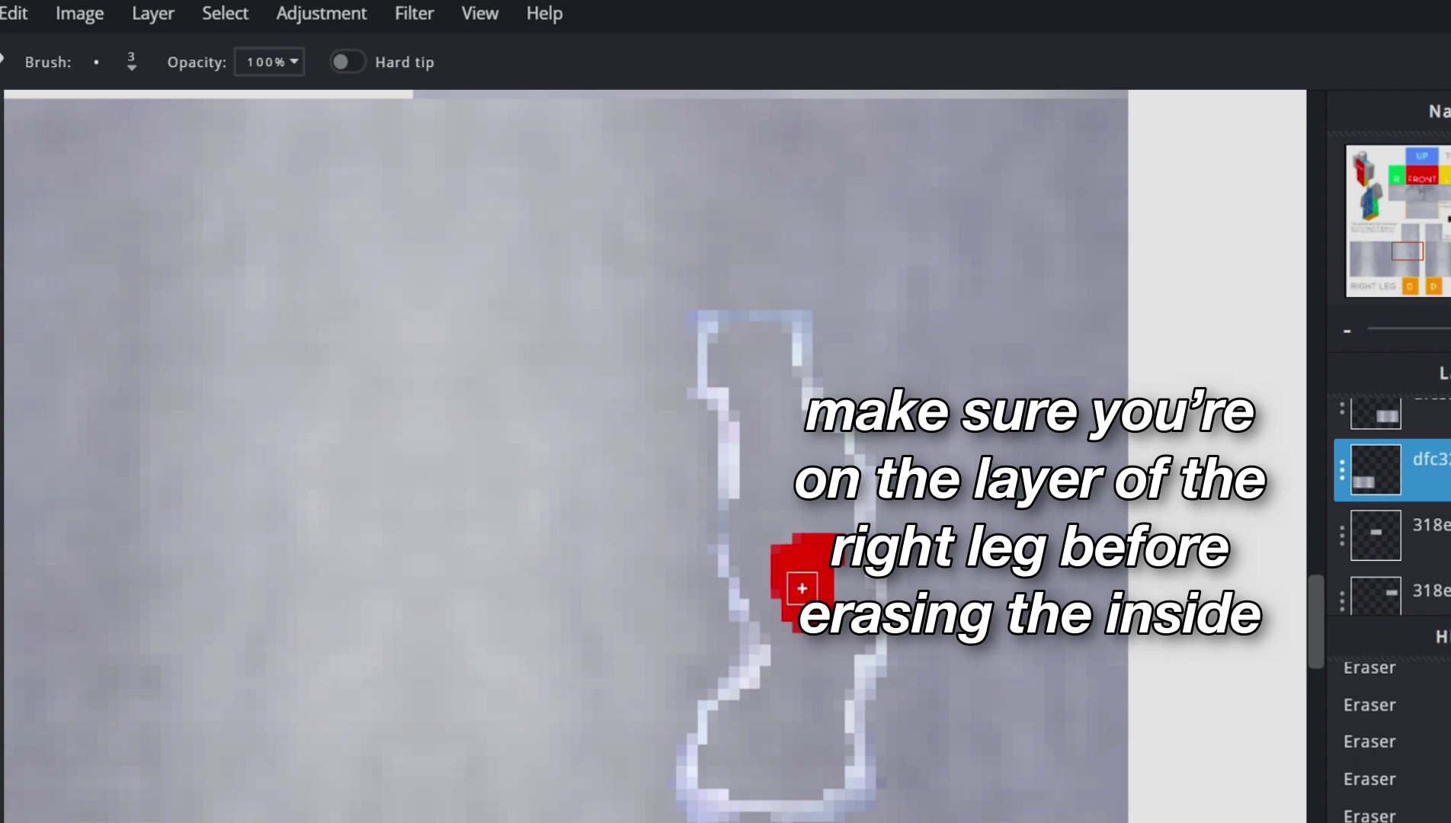
mouse_move(778, 693)
mouse_down()
mouse_move(762, 725)
mouse_move(808, 624)
mouse_move(793, 452)
mouse_move(821, 478)
mouse_move(833, 666)
mouse_move(732, 765)
mouse_up()
scroll(660, 366, up, 3)
- Set the eraser size to 2 and clear the remaining denim inside the right leg's rip up to the rim
click(132, 62)
click(301, 131)
text(2)
mouse_move(921, 303)
mouse_down()
mouse_move(1118, 269)
mouse_move(1132, 383)
mouse_move(908, 388)
mouse_move(1032, 682)
mouse_move(1238, 584)
mouse_move(1138, 822)
mouse_move(1153, 573)
mouse_up()
scroll(1153, 573, down, 5)
scroll(1046, 735, up, 6)
drag(1046, 735, 1008, 598)
scroll(1210, 547, down, 3)
scroll(1174, 658, down, 3)
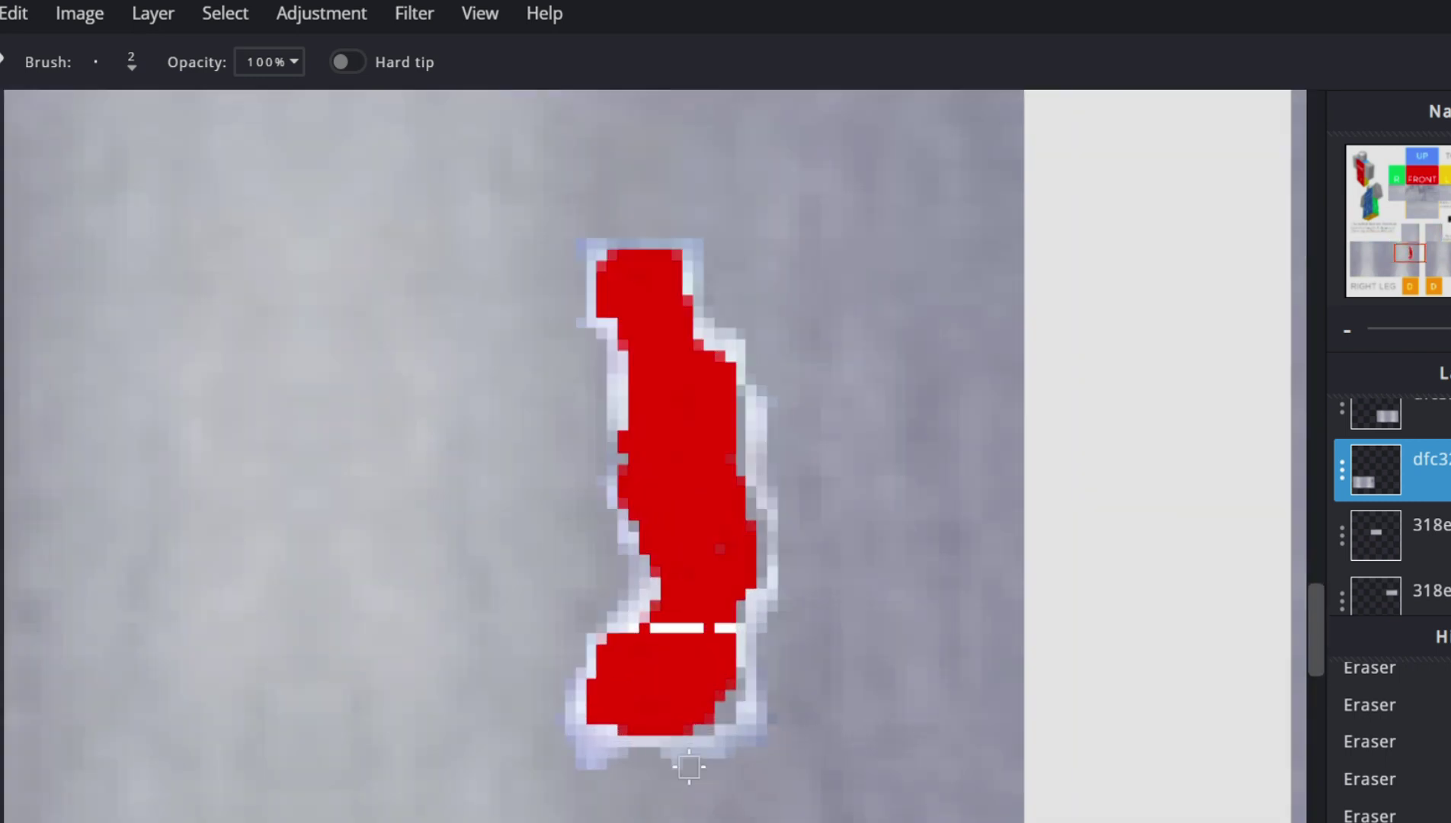
scroll(803, 764, up, 3)
scroll(829, 301, down, 3)
scroll(836, 247, down, 3)
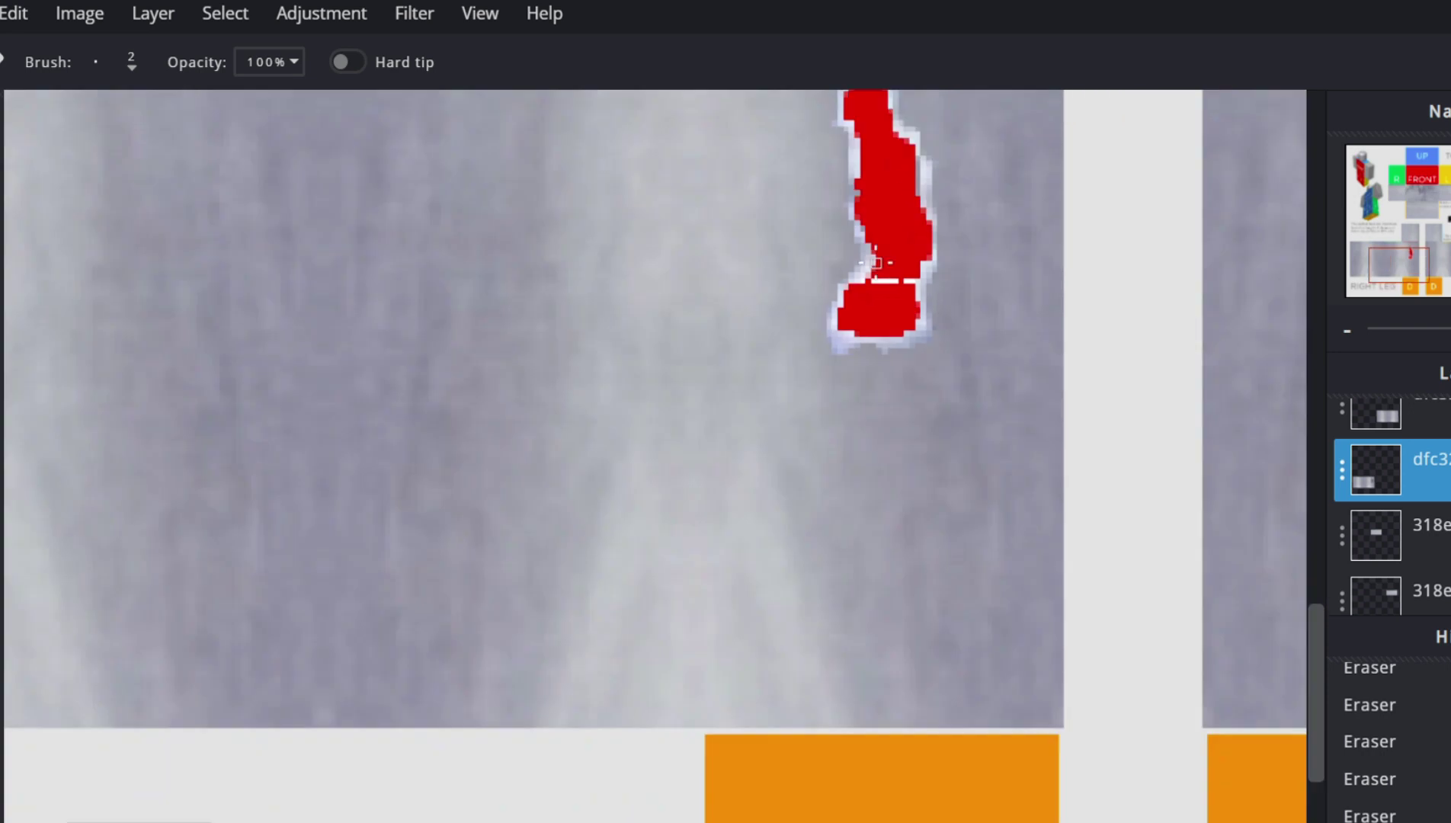
scroll(492, 550, up, 5)
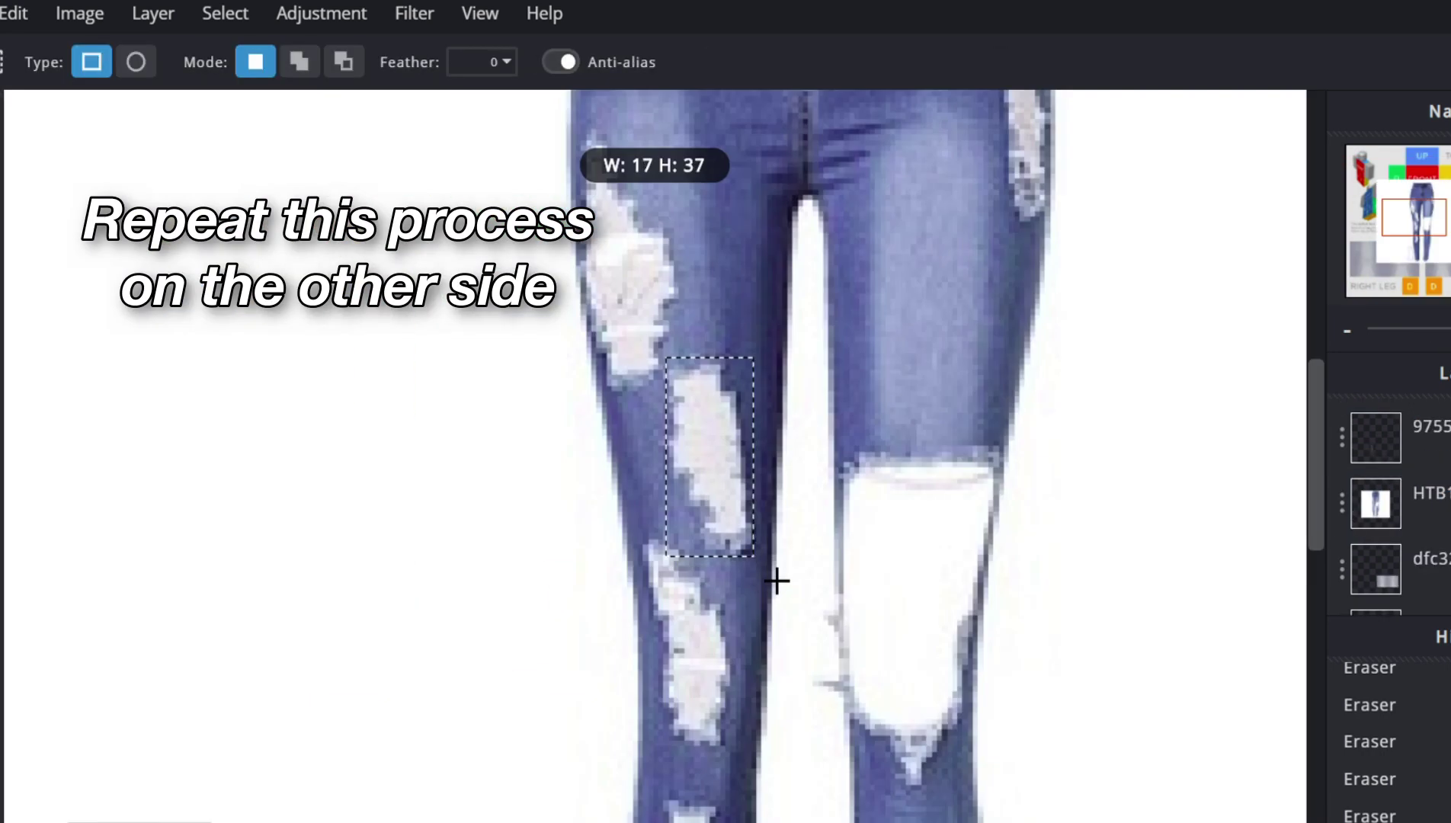
- Paste the second rip cut from the jeans photo onto the left leg and set the eraser size to 3 px
key(ctrl+d)
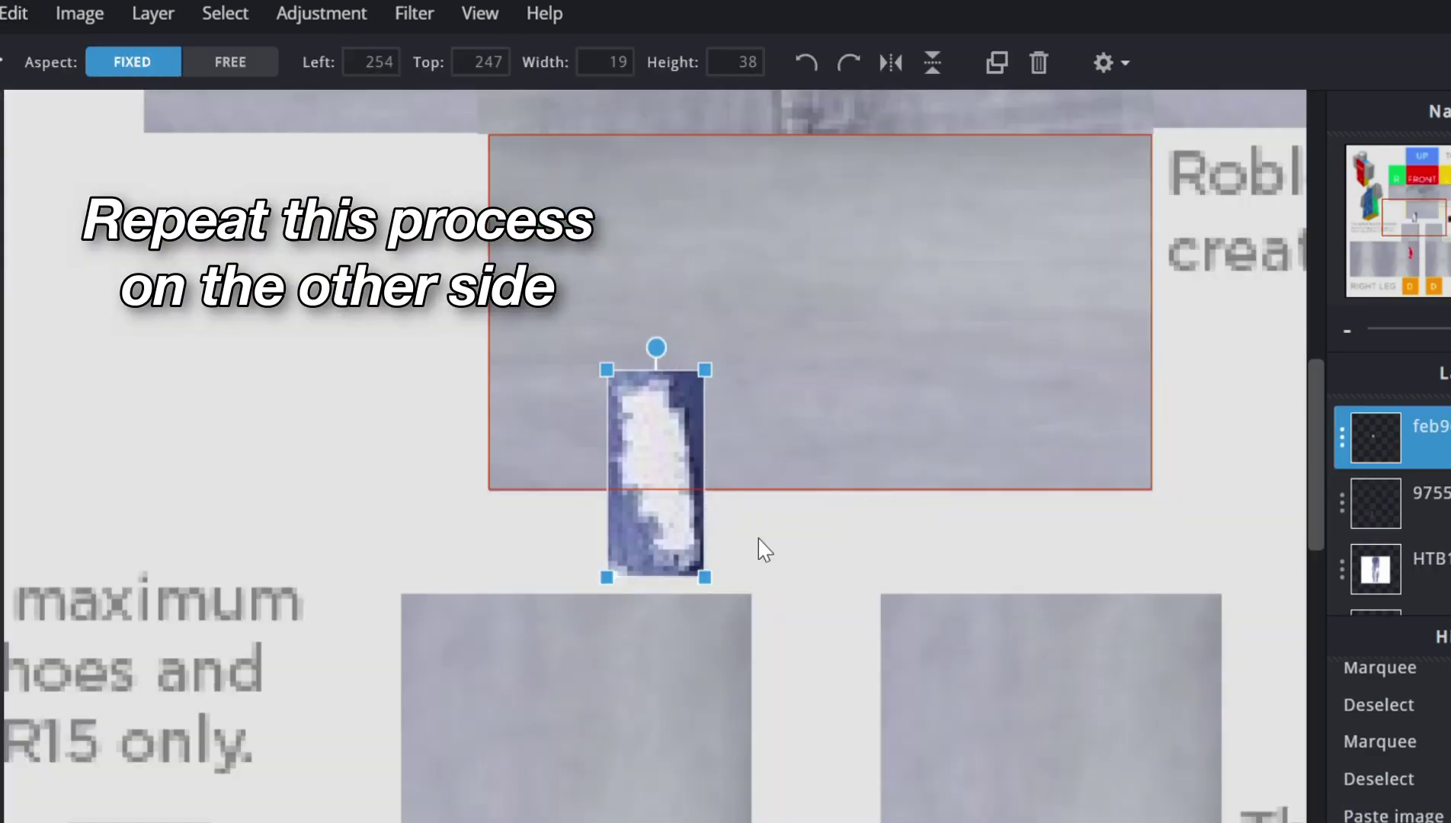
scroll(764, 547, down, 2)
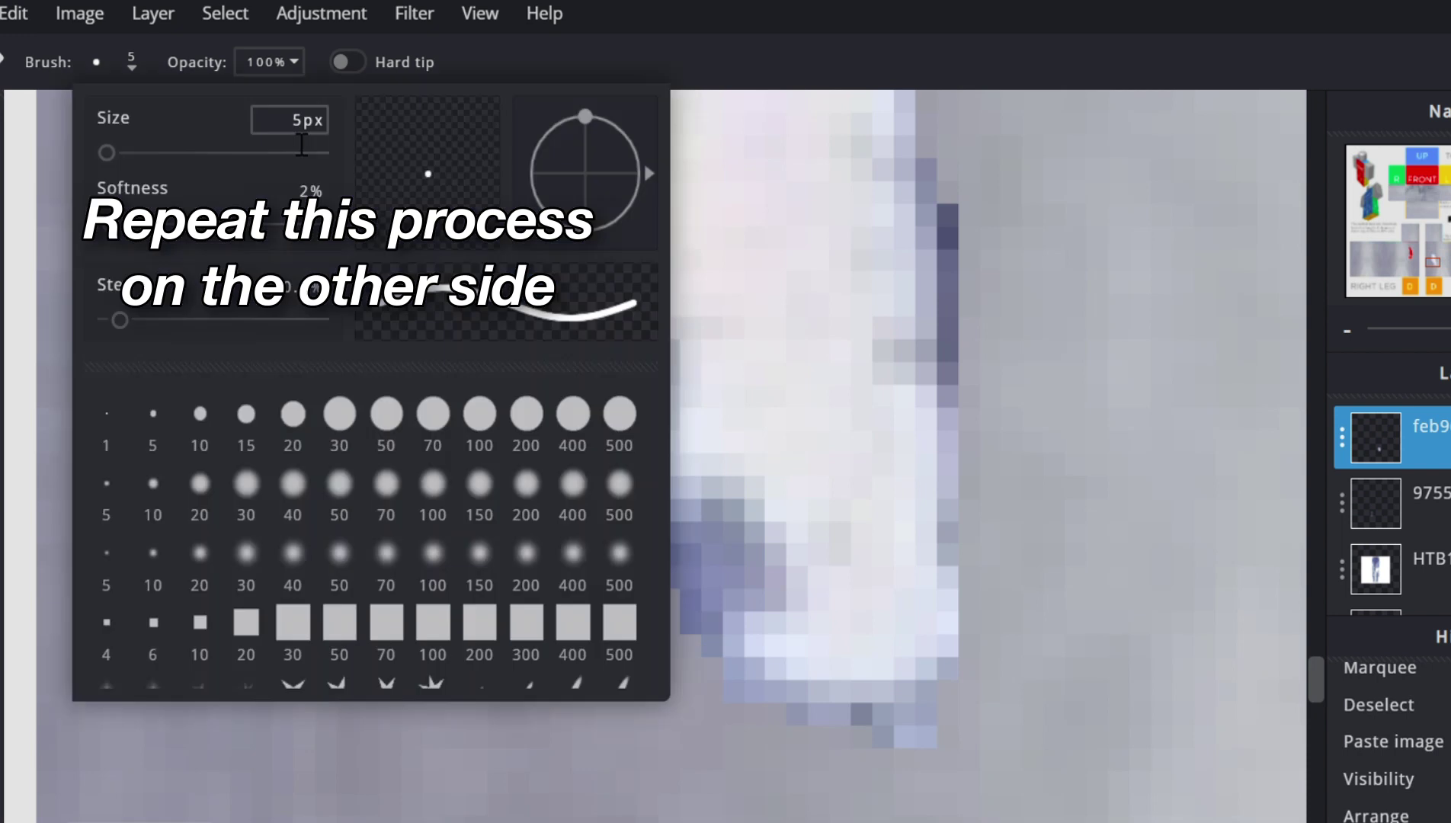
text(3)
key(Return)
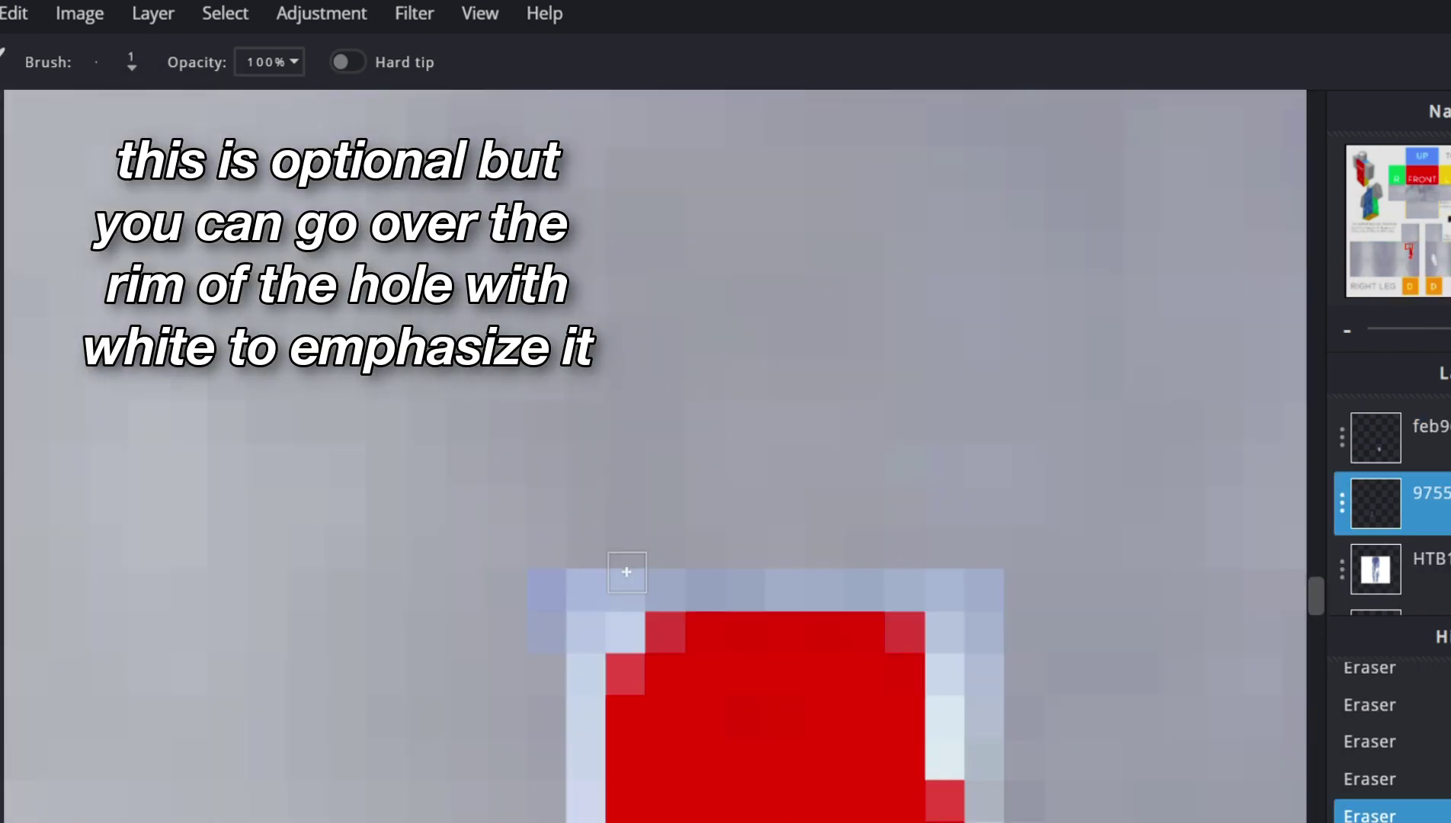
- Trace the rim of the right leg's rip in white with a size 1 brush on the rip's layer
mouse_move(952, 583)
mouse_down()
mouse_move(622, 602)
mouse_move(609, 735)
mouse_up()
scroll(813, 749, down, 3)
scroll(814, 749, down, 3)
scroll(476, 766, up, 4)
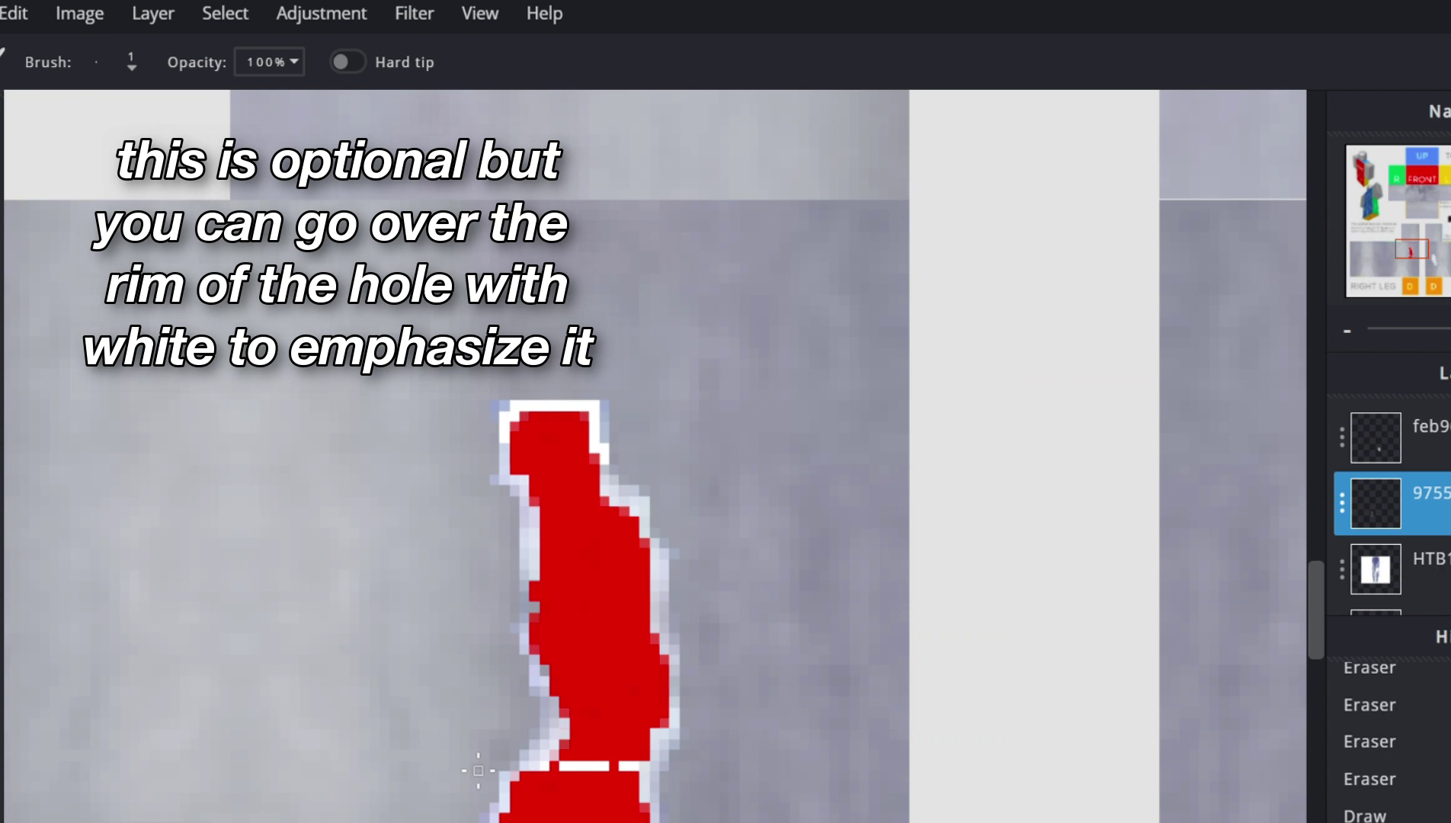
drag(571, 448, 594, 601)
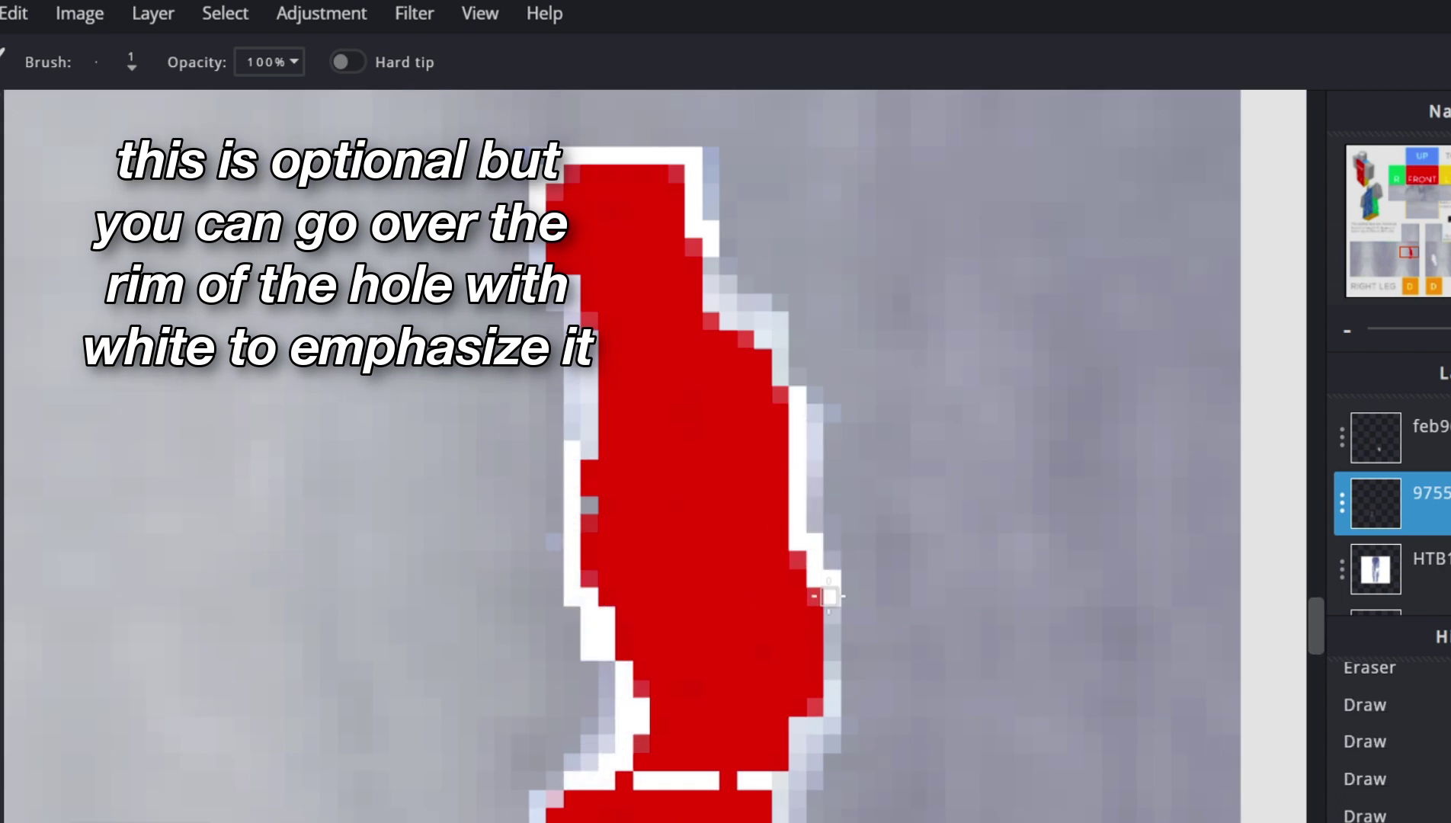
drag(538, 245, 572, 303)
scroll(728, 633, down, 3)
scroll(675, 738, up, 4)
mouse_move(633, 811)
mouse_down()
mouse_move(562, 809)
mouse_move(606, 587)
mouse_up()
drag(975, 700, 897, 818)
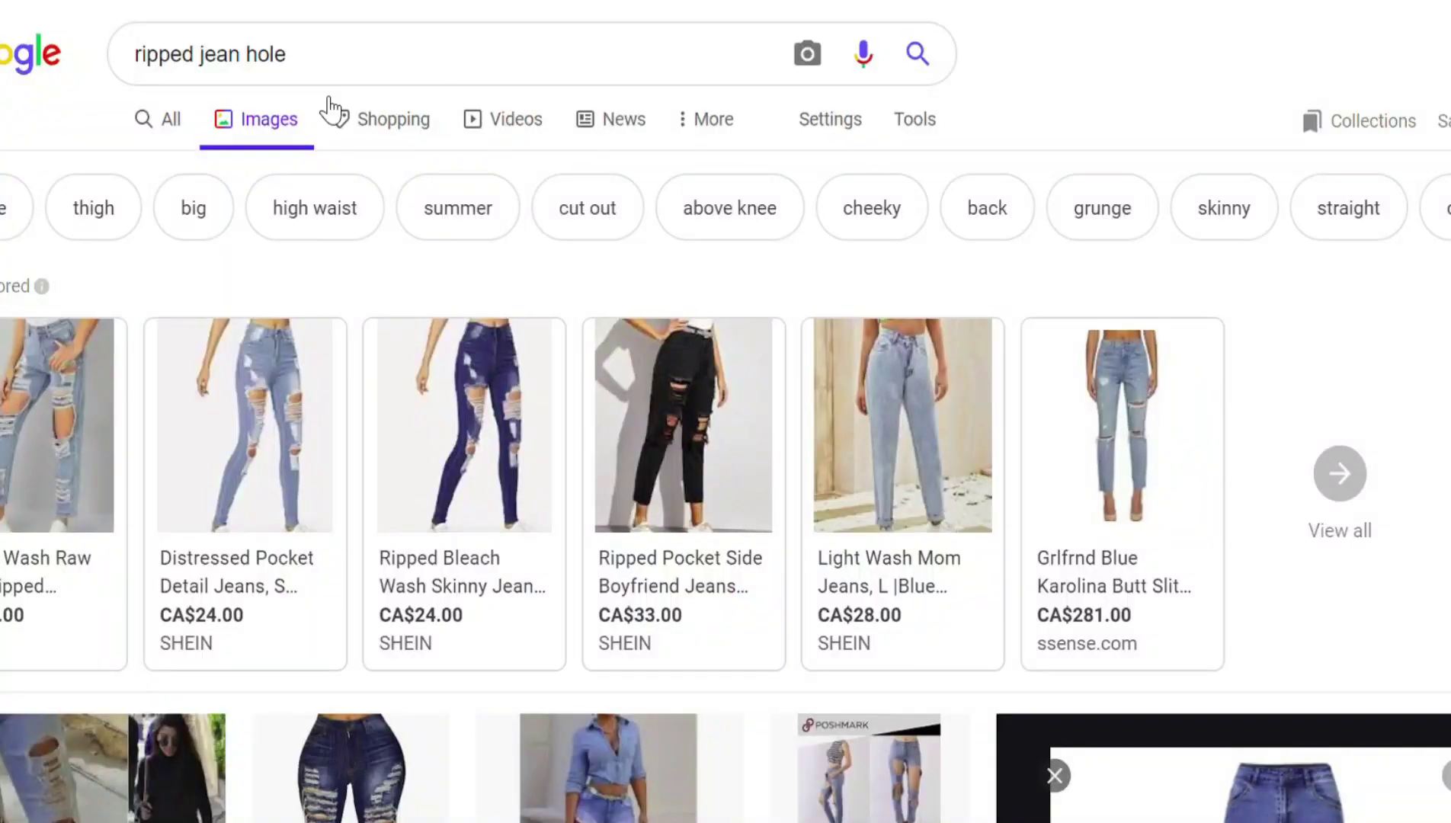
- Switch to Google Images, search for "fishnet texture" and browse the patterns
drag(285, 53, 58, 65)
text(fish)
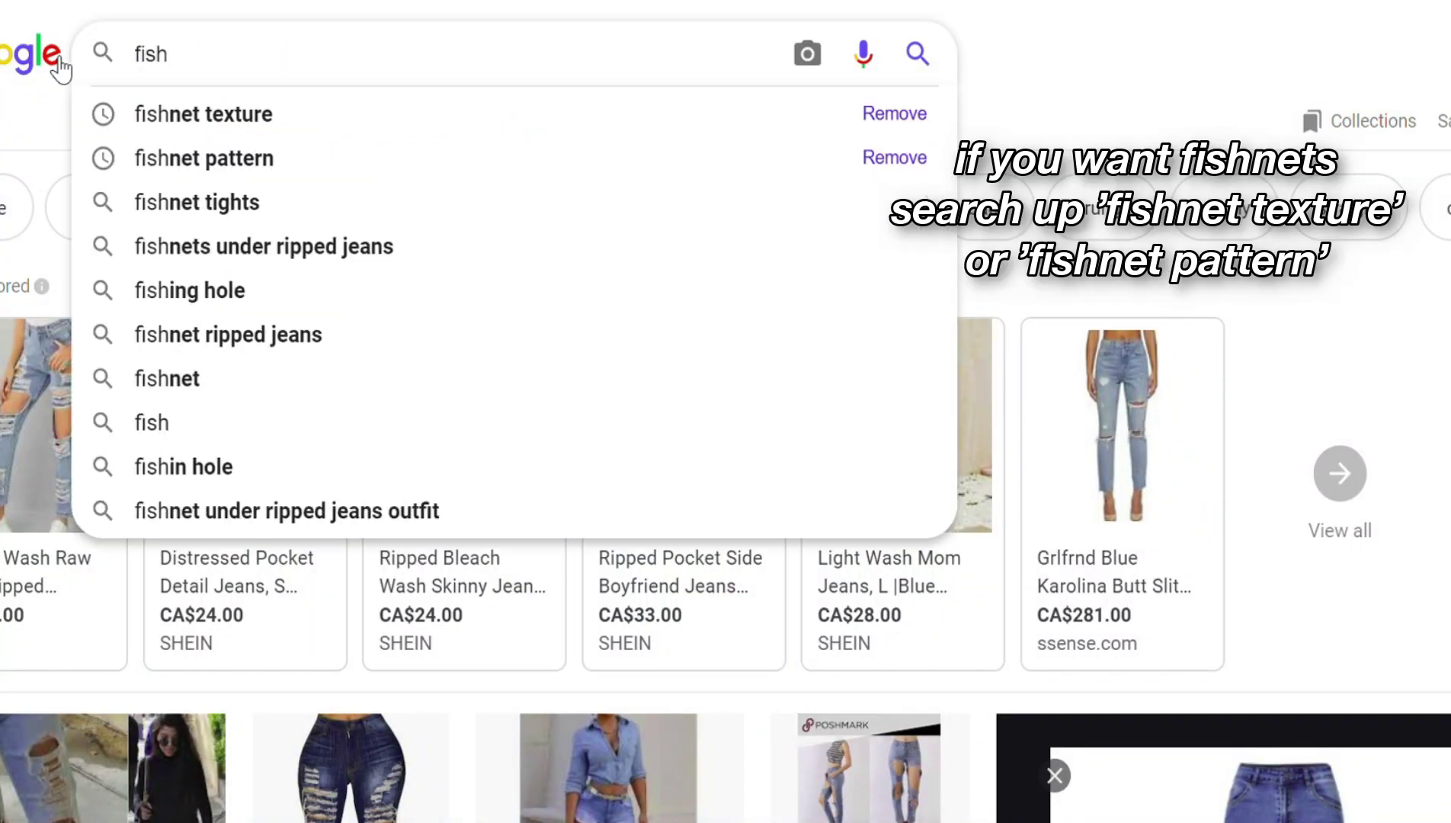
click(238, 107)
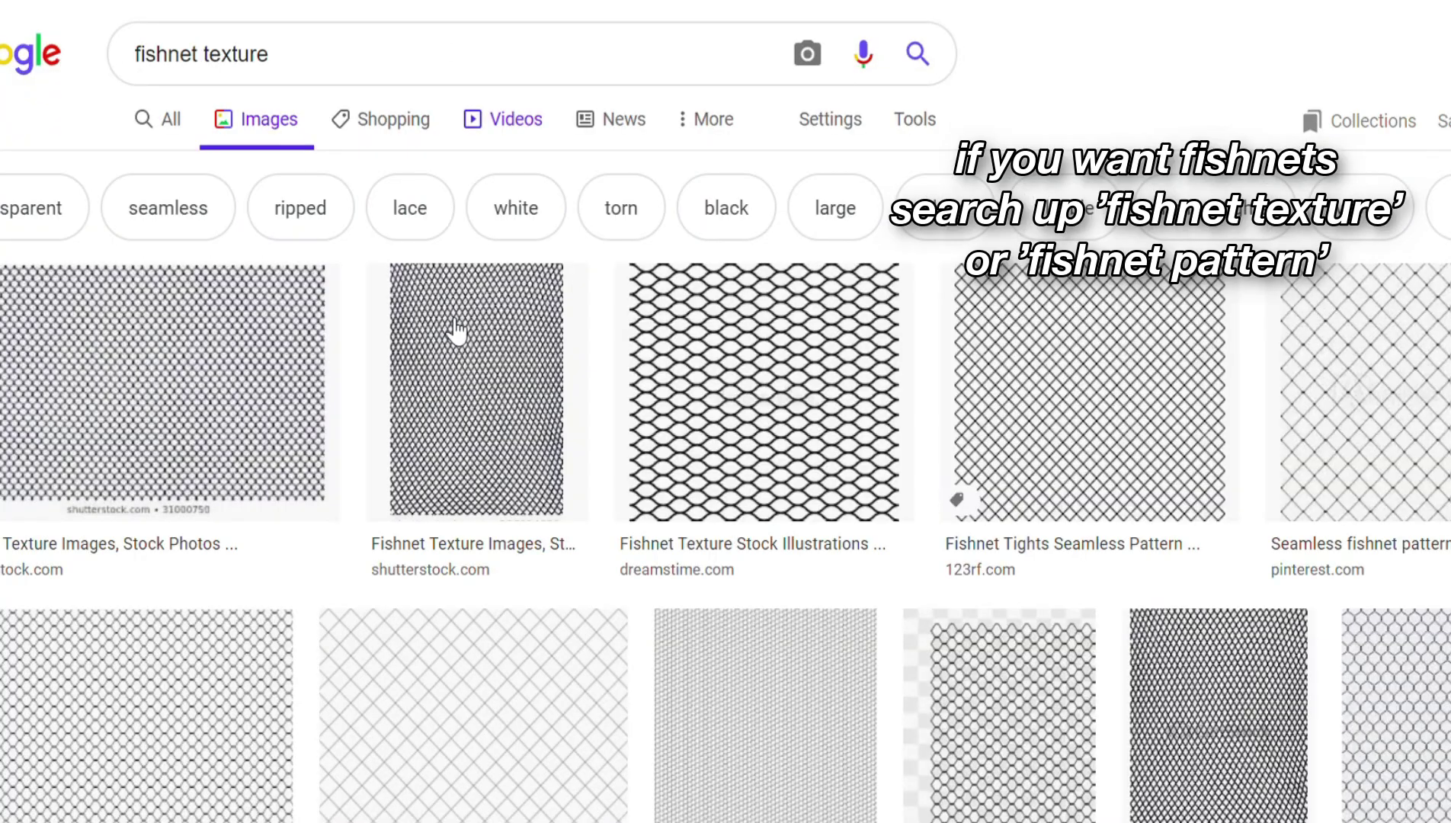
scroll(446, 304, down, 5)
scroll(442, 263, down, 2)
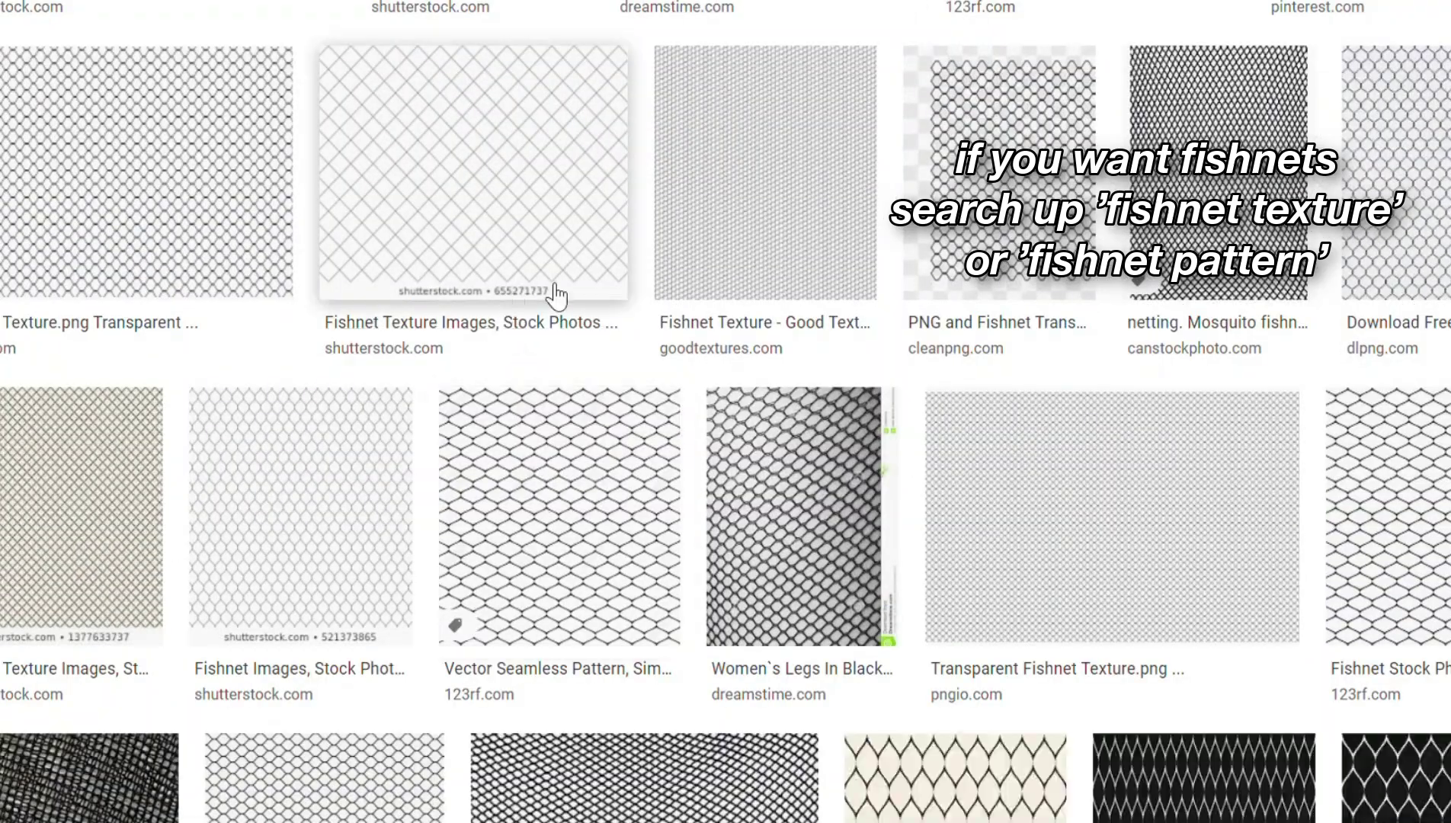
scroll(1385, 512, down, 7)
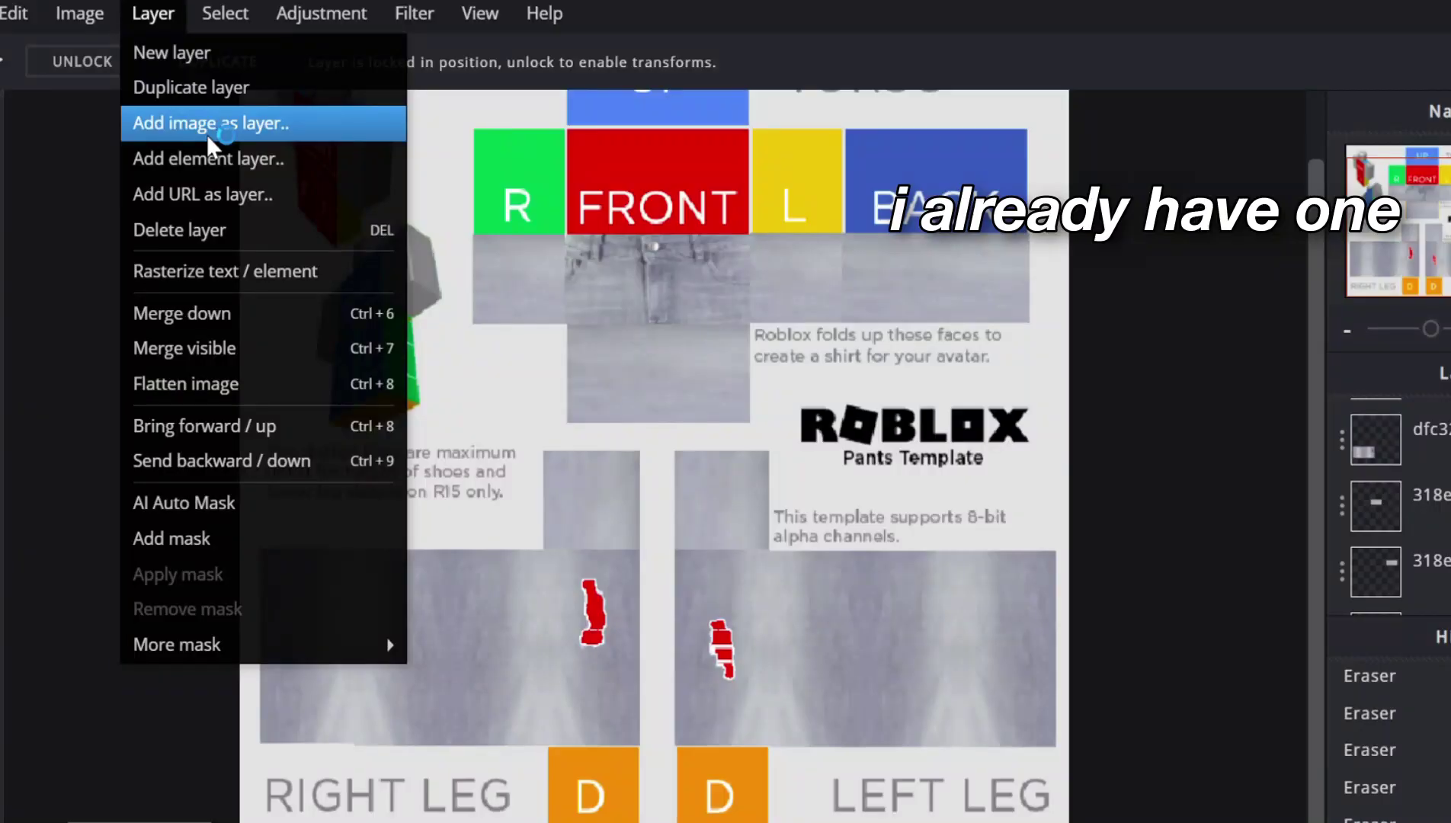
- Back in Pixlr E, add the saved fishnet image with its white background as a layer over the template
click(207, 131)
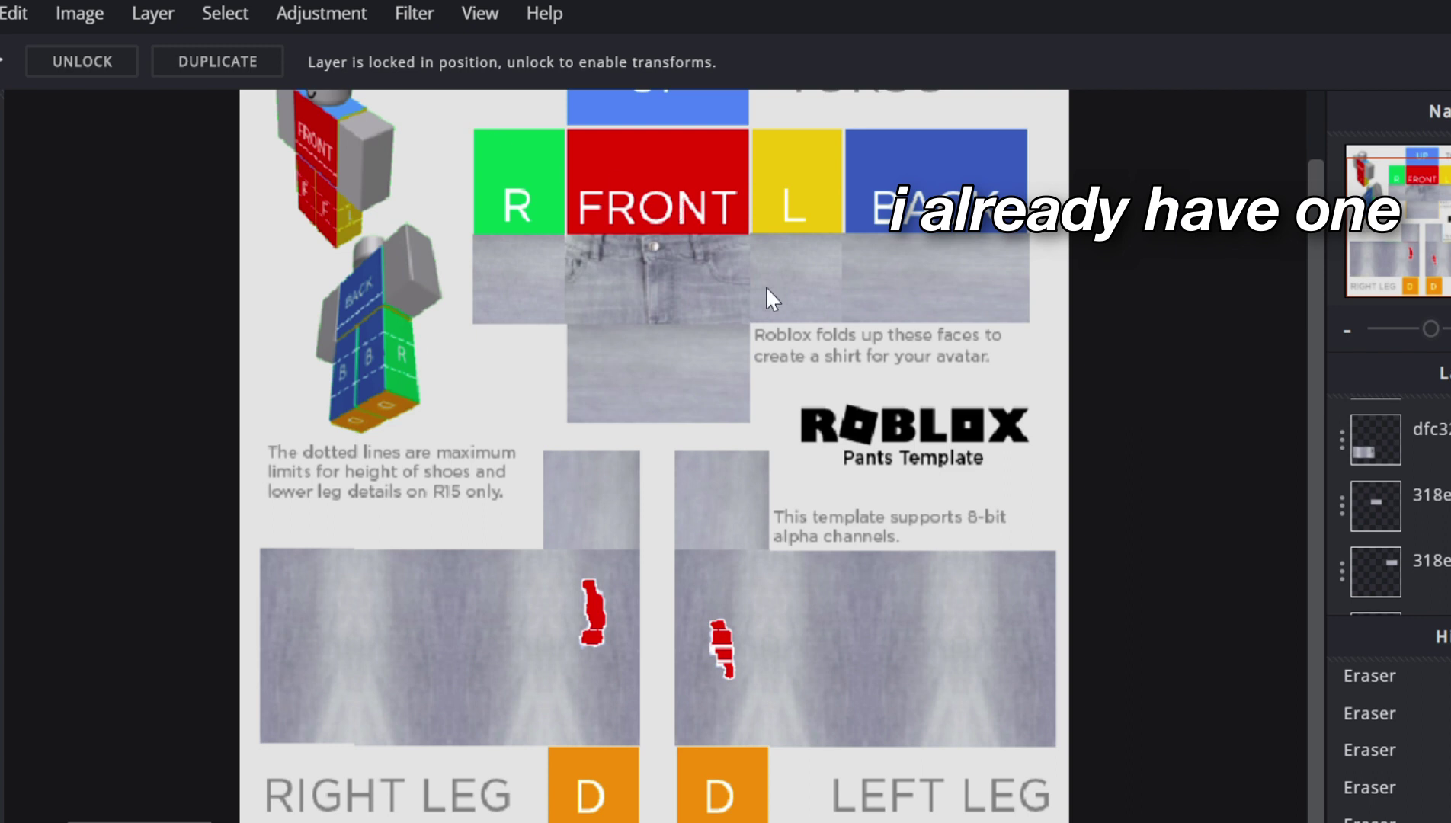
key(ctrl+v)
scroll(396, 230, down, 4)
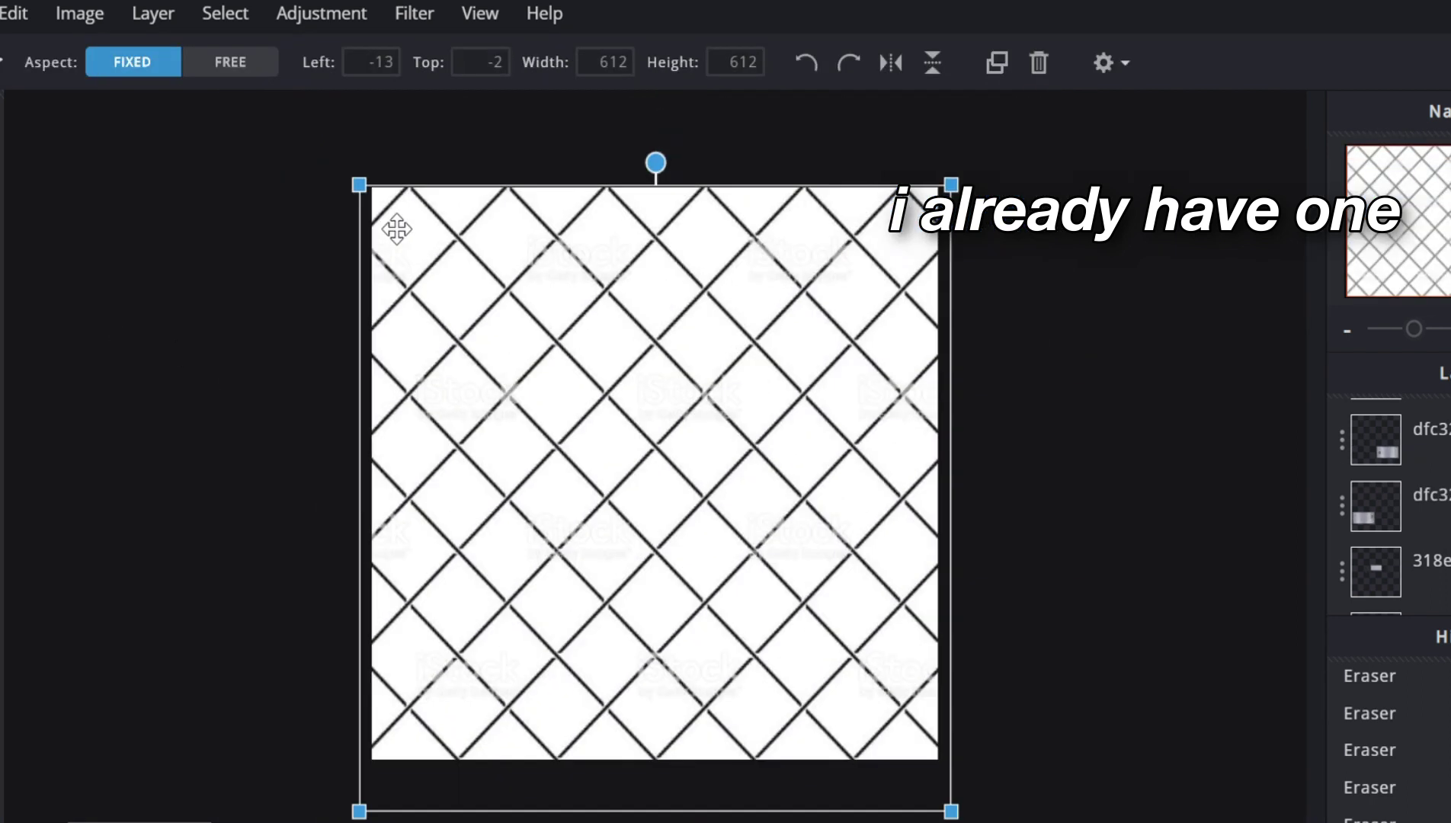
drag(407, 232, 485, 314)
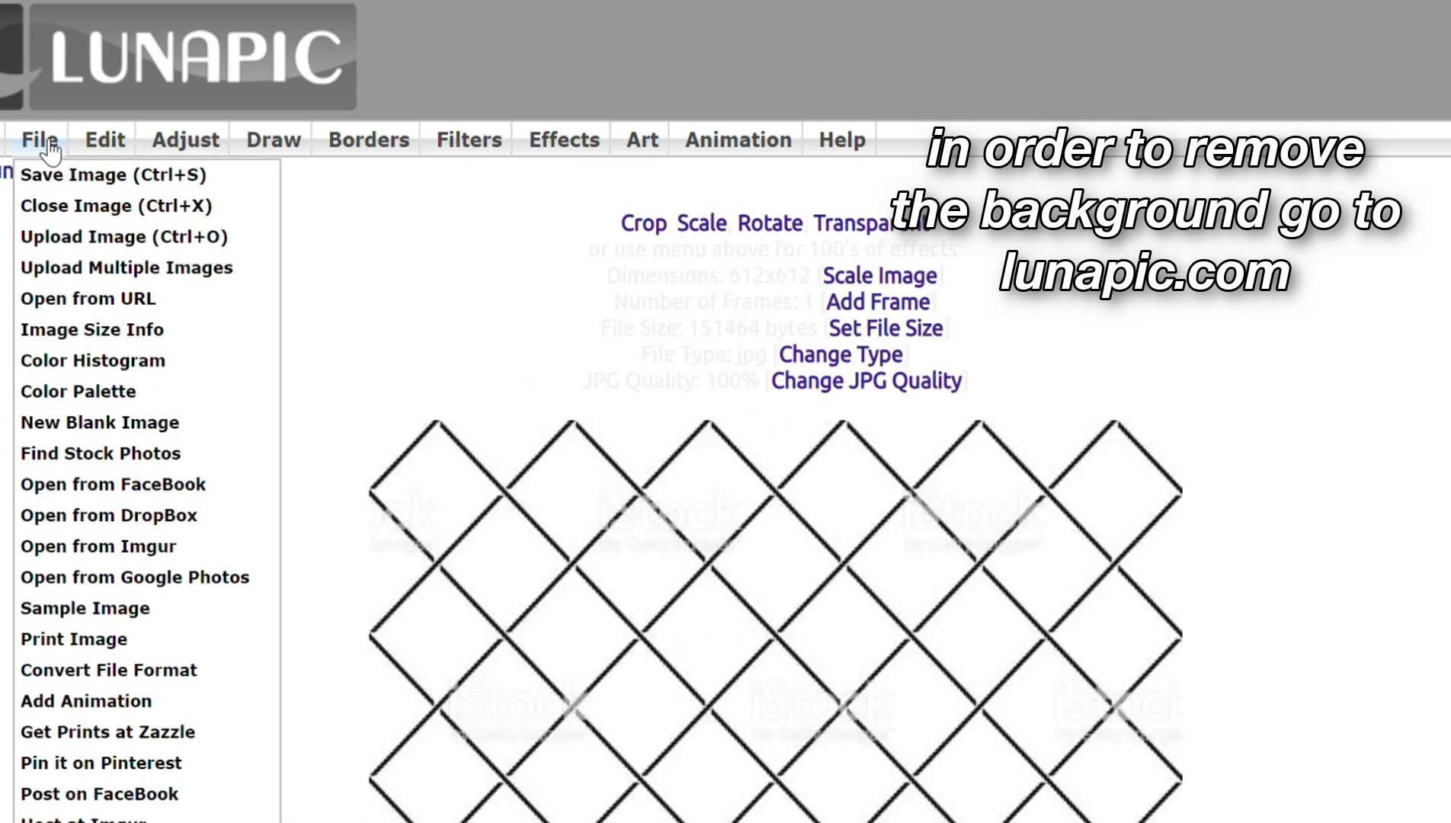
- In LunaPic, make the fishnet image's white background transparent using the Transparent Color mode, and apply it
mouse_move(105, 140)
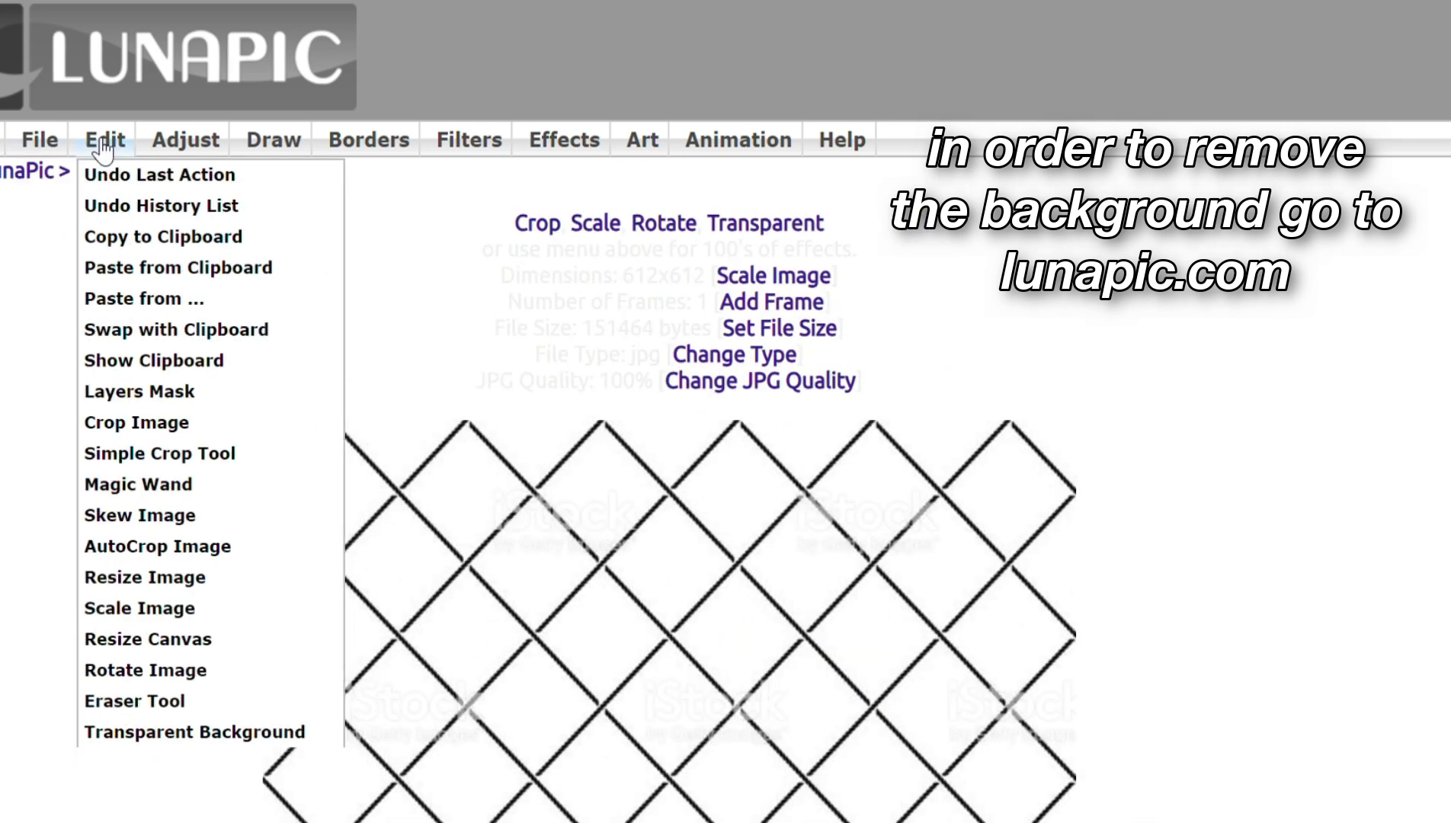
click(171, 735)
click(476, 412)
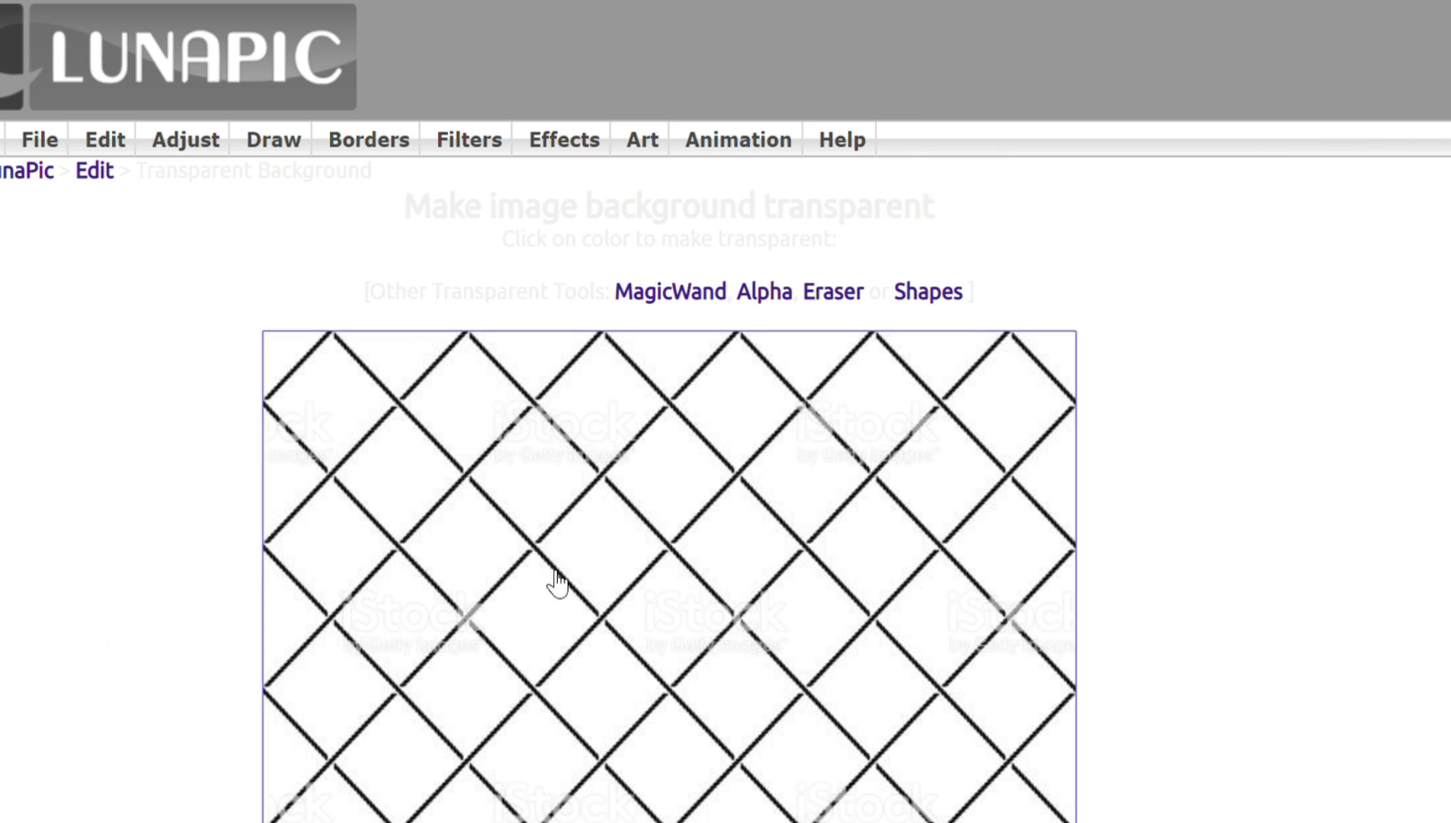
click(479, 472)
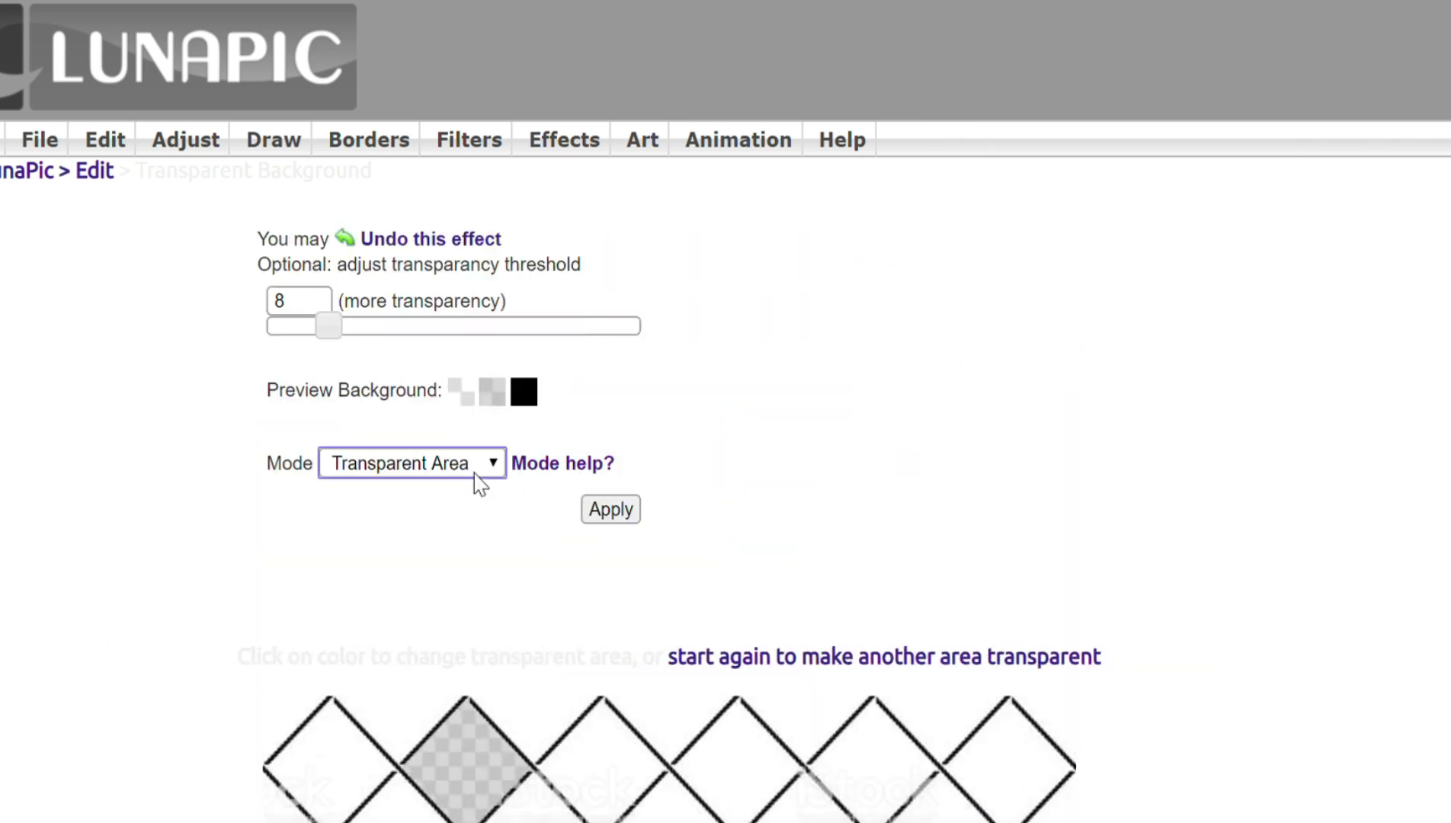
click(474, 547)
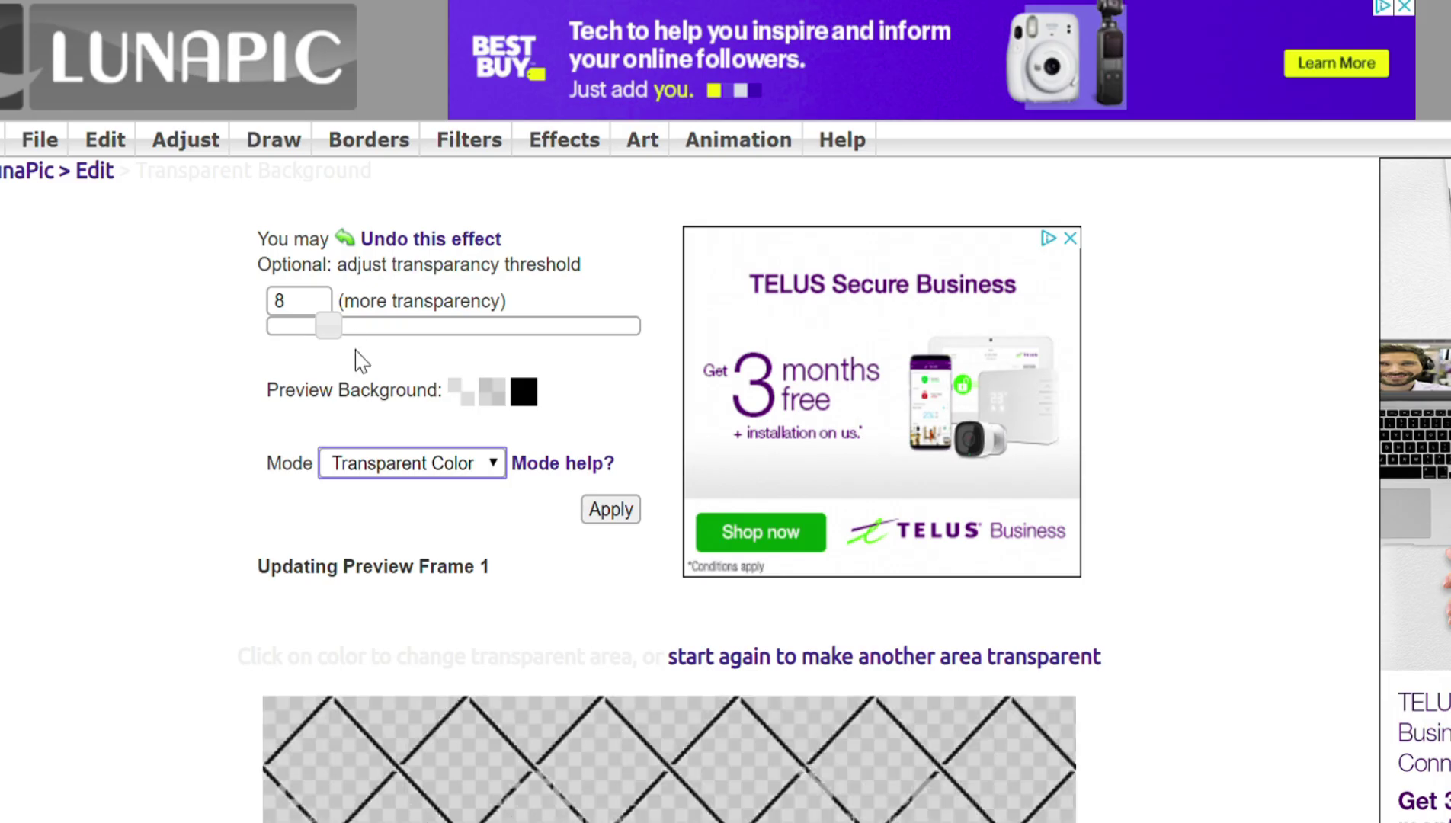
scroll(484, 335, down, 5)
scroll(492, 350, up, 5)
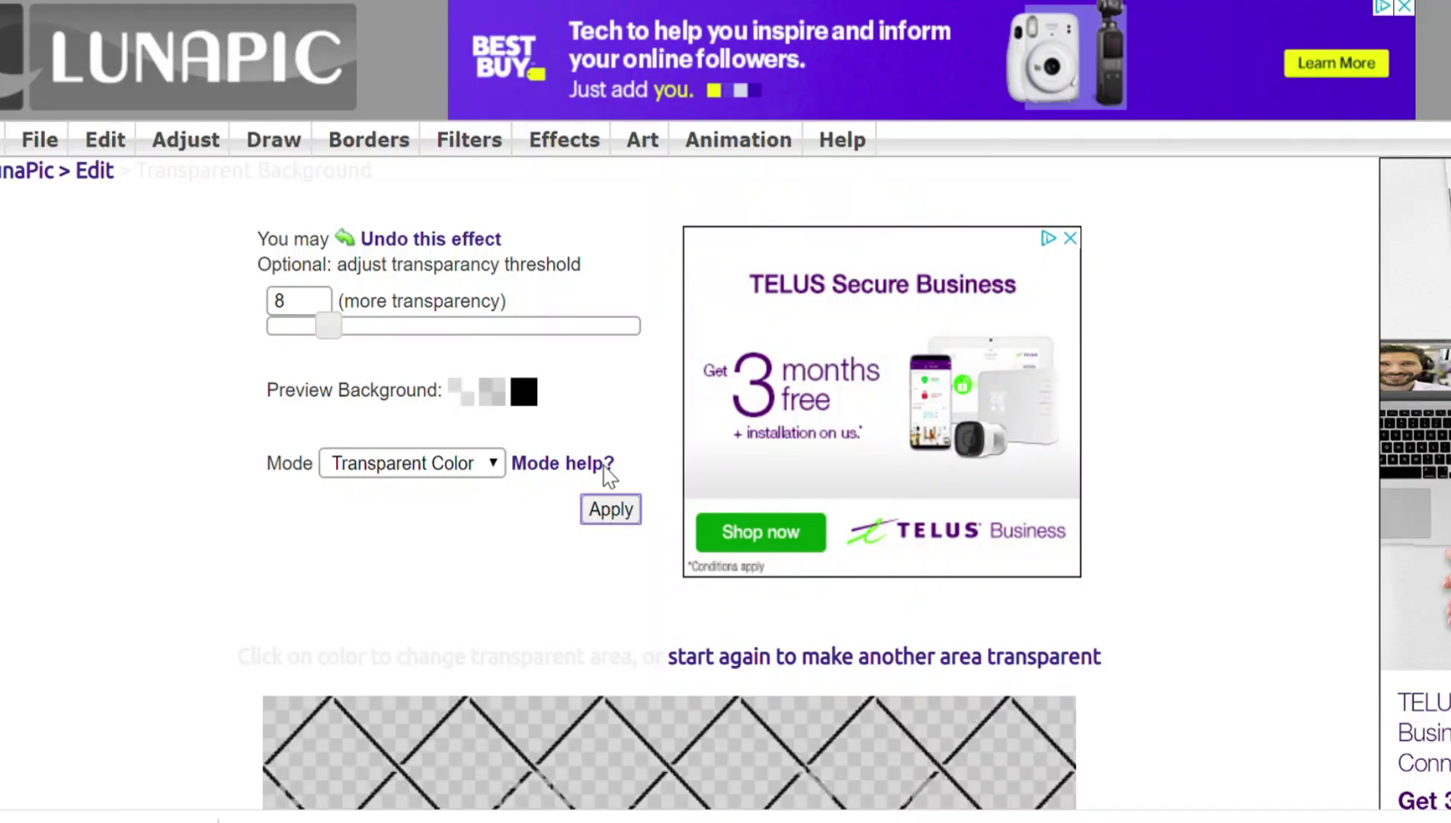
scroll(622, 439, down, 5)
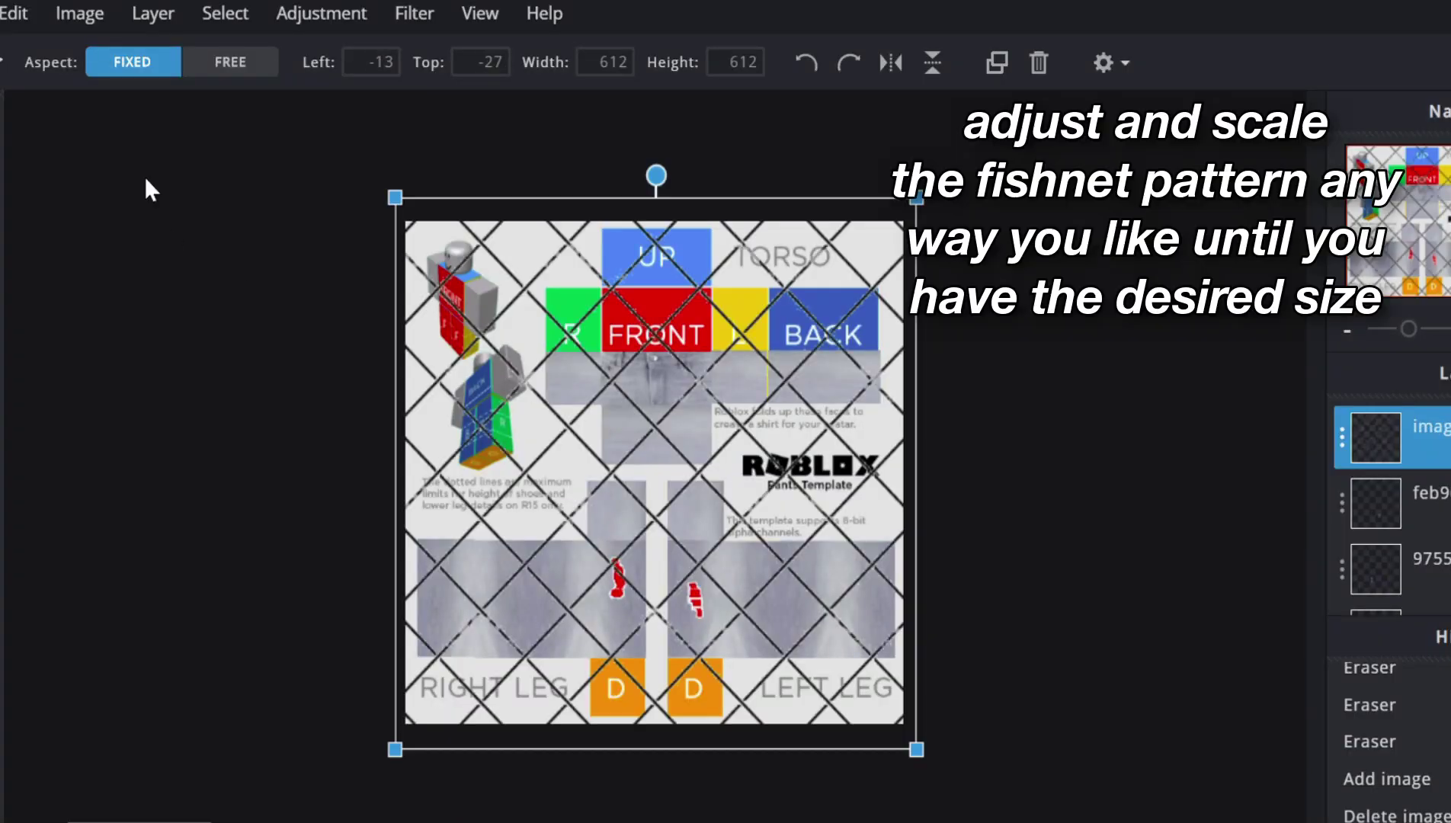
- Scale the transparent fishnet layer in Pixlr E to 66 by 66 px and place it over the left leg's rip
drag(397, 210, 801, 627)
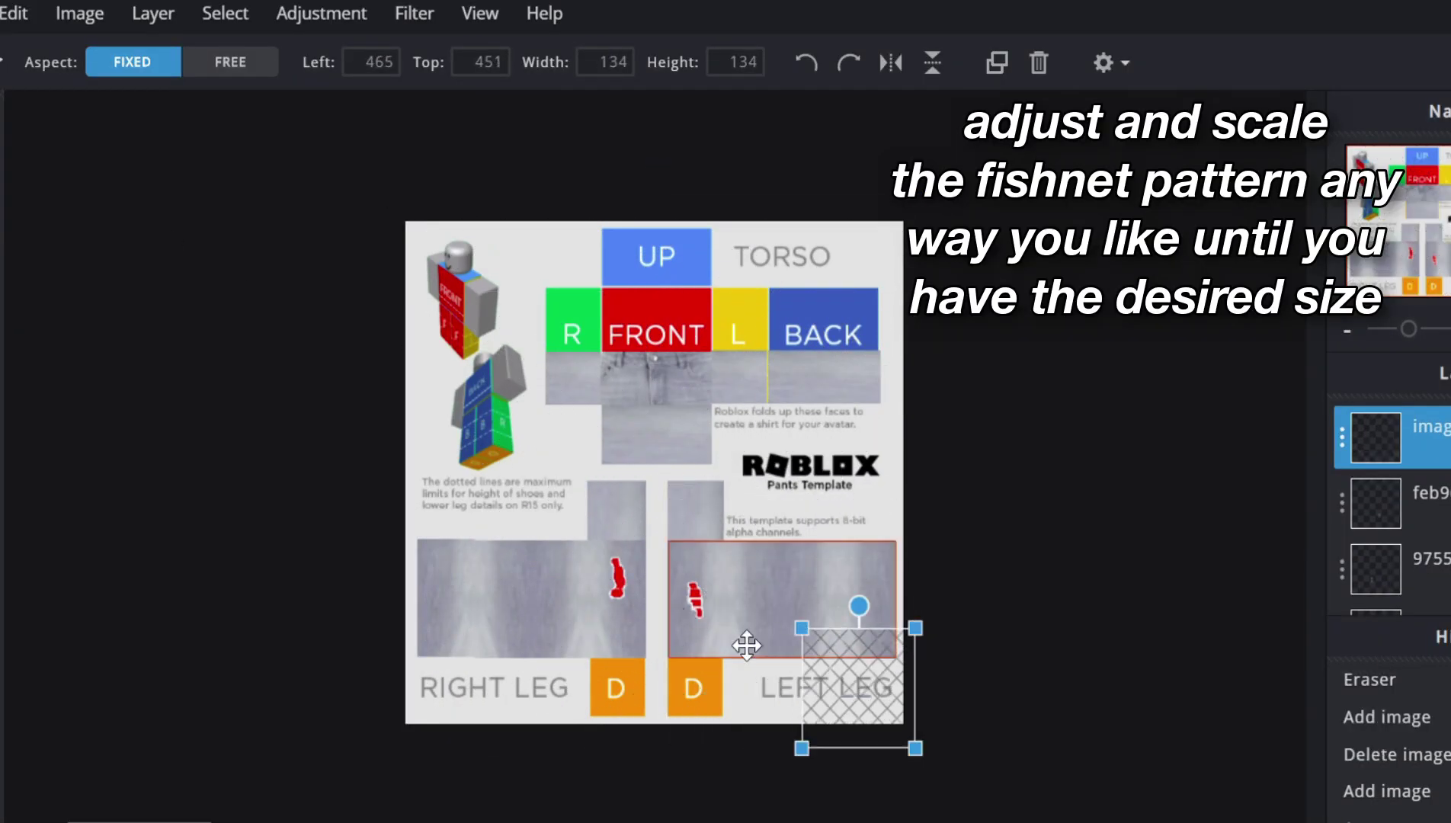
scroll(788, 660, up, 1)
scroll(788, 660, up, 3)
drag(1019, 770, 606, 560)
drag(617, 474, 703, 561)
drag(704, 562, 768, 651)
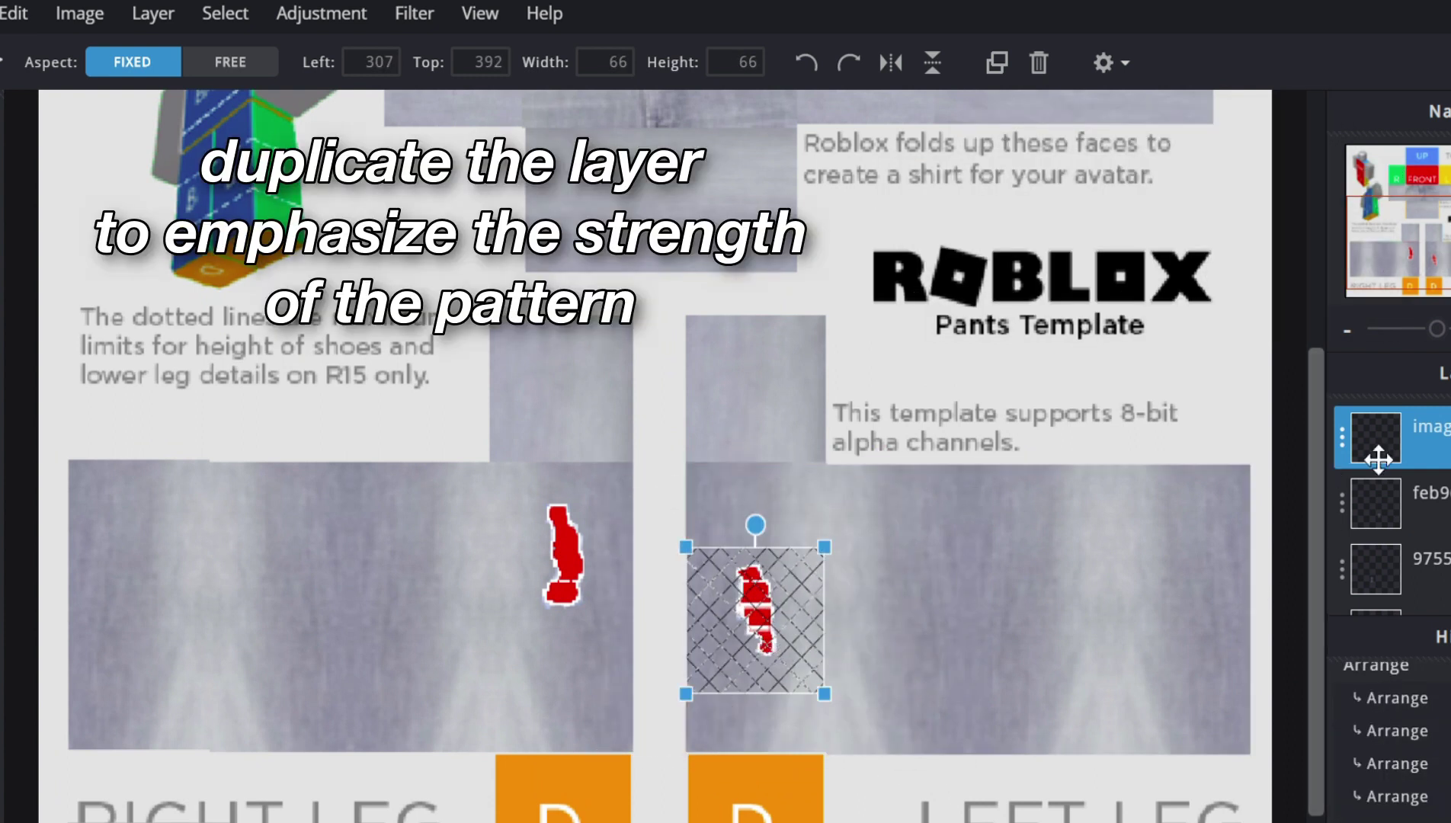
- Duplicate the fishnet layer twice to strengthen the pattern and provide a copy for the other leg
click(1342, 438)
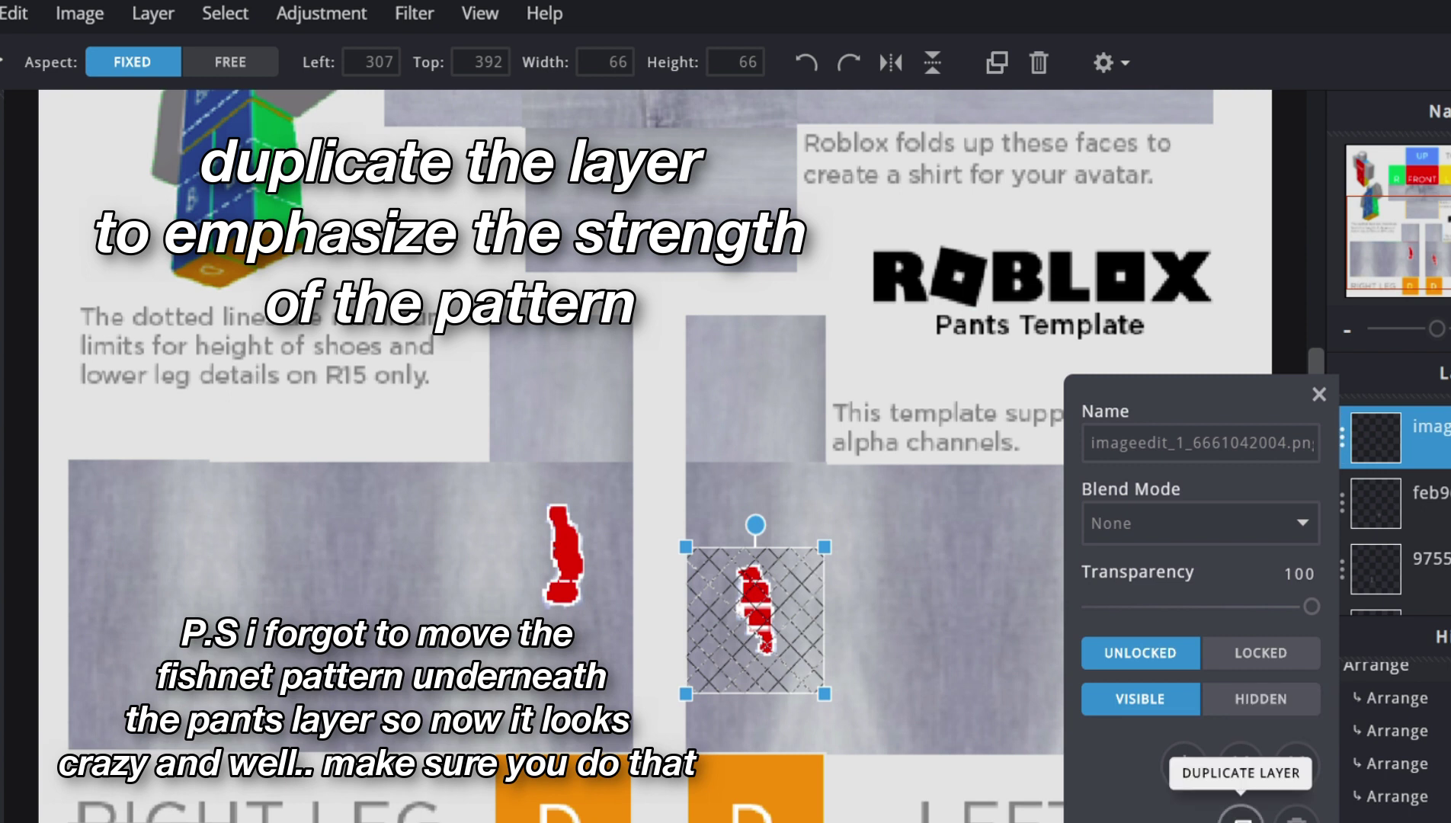
click(1241, 814)
click(1343, 438)
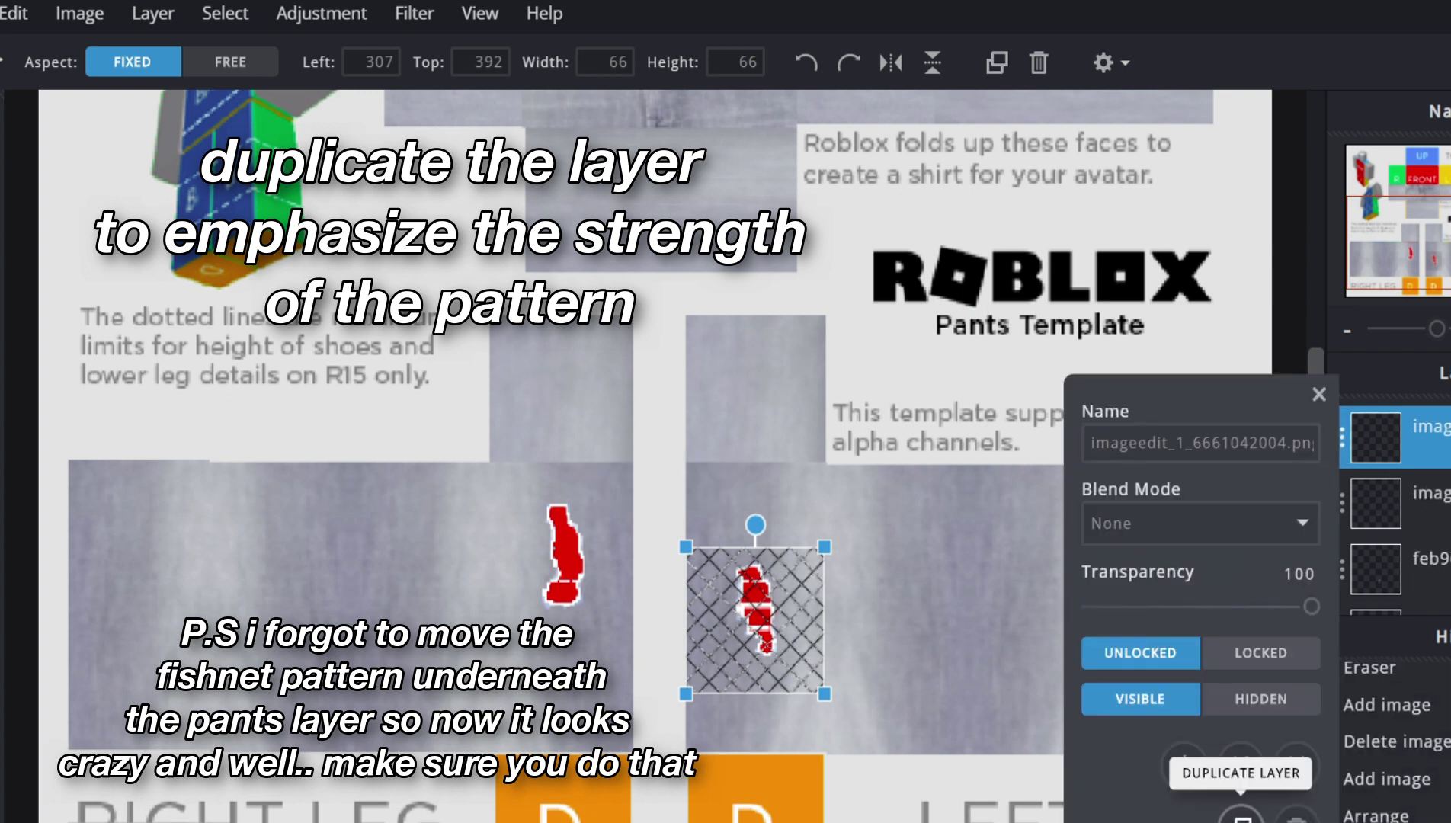
click(1241, 814)
- Move the topmost fishnet copy over the right leg's rip and duplicate it there
drag(777, 641, 598, 586)
click(1342, 438)
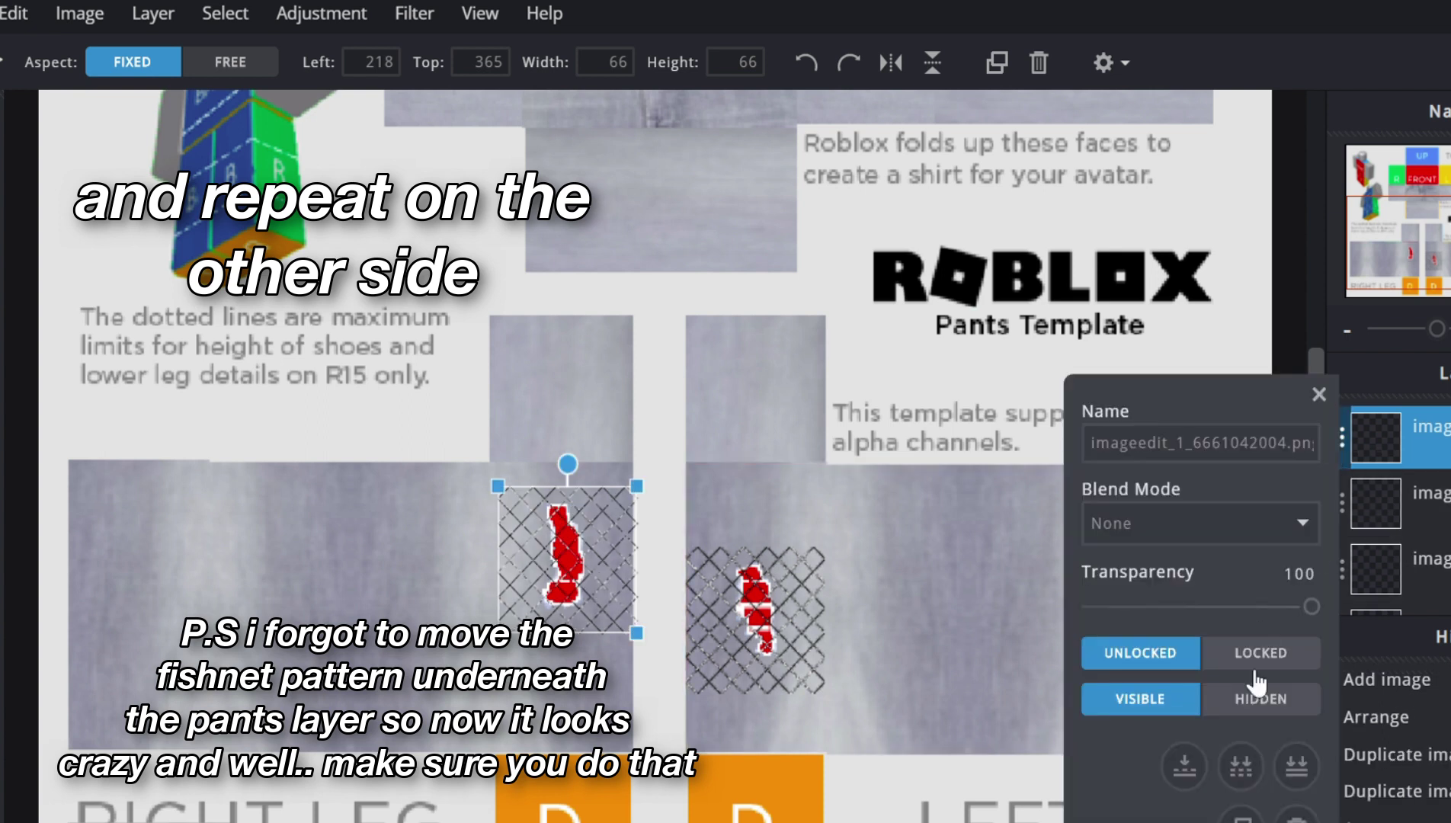
click(1241, 813)
scroll(1212, 728, down, 3)
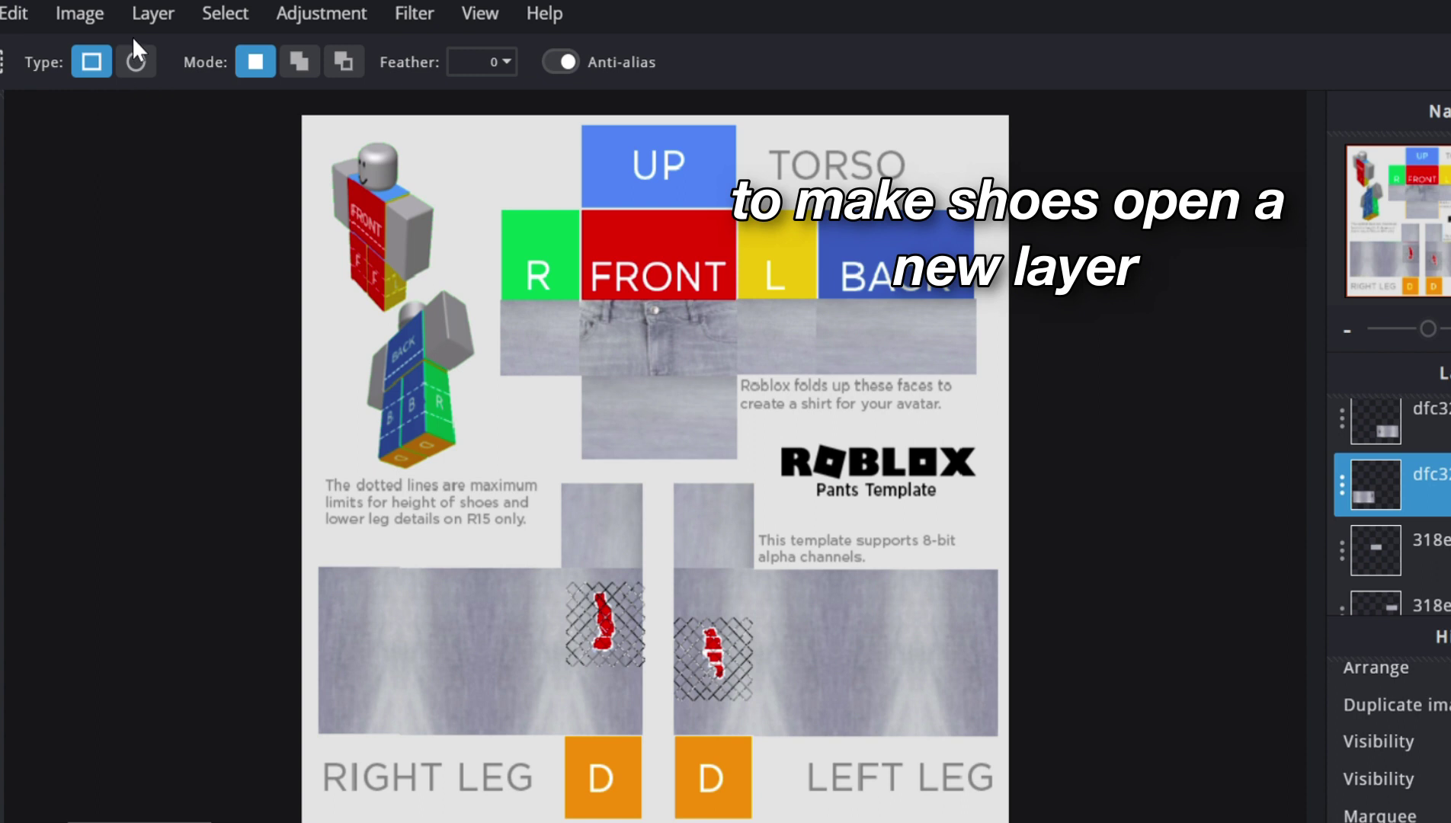
- Add a new layer for the shoes and select a rectangle about 573 by 90 px across the bottom of both legs
click(153, 12)
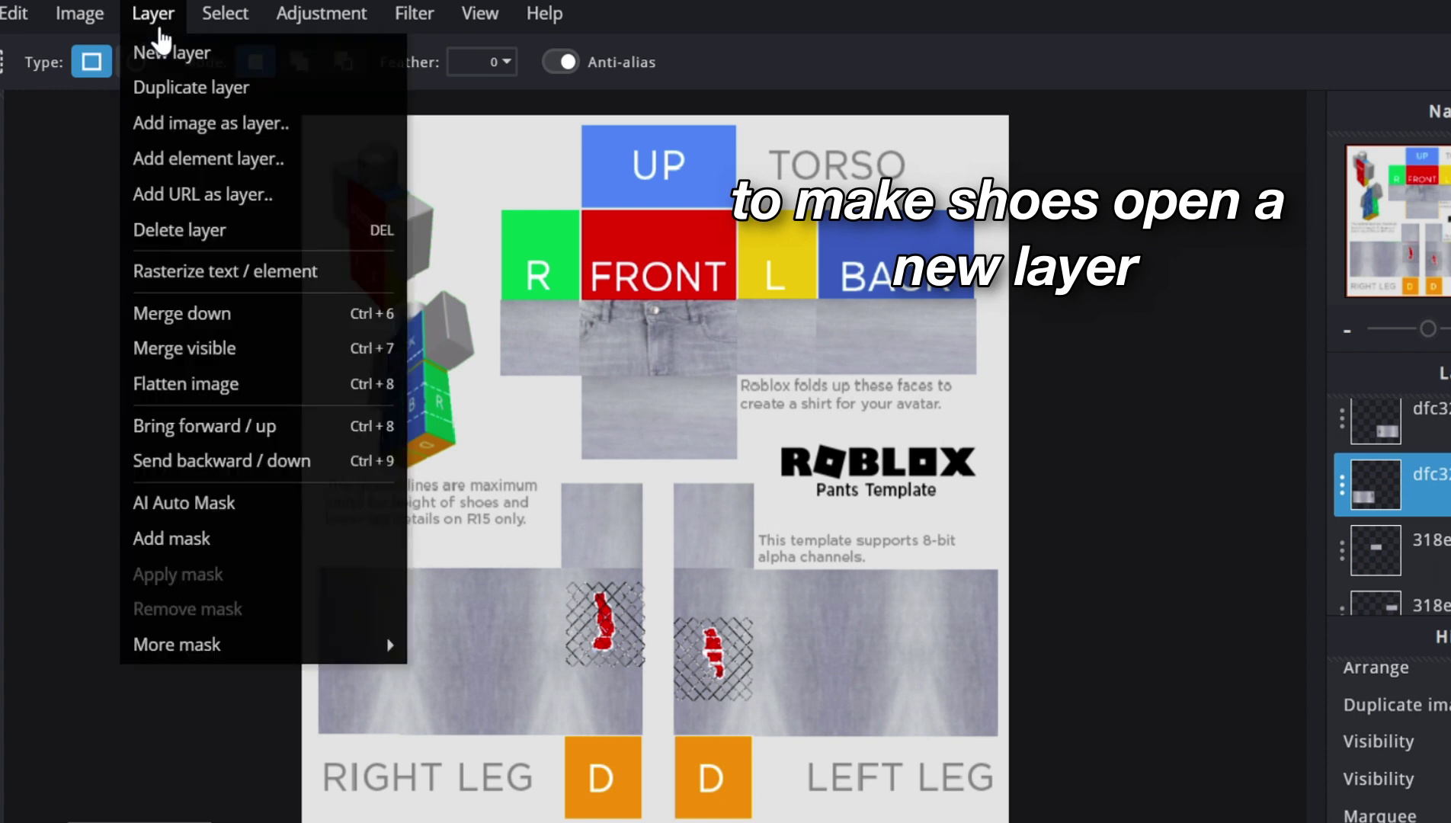
click(213, 53)
drag(318, 708, 940, 809)
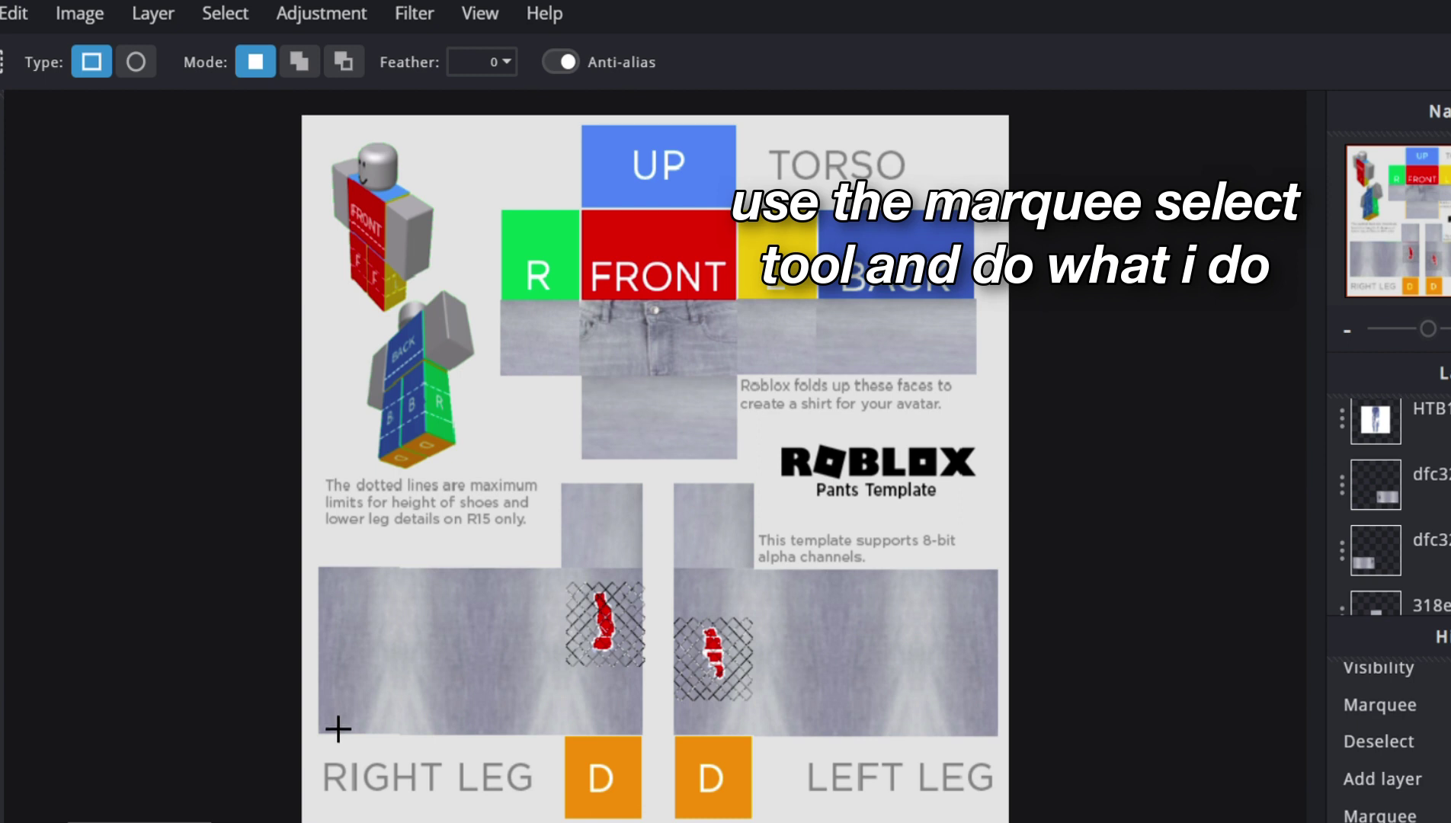
drag(319, 708, 936, 816)
mouse_move(1026, 800)
mouse_down()
mouse_move(1019, 778)
mouse_move(1023, 822)
mouse_up()
- Fill the selected shoe rectangle with white using the paint bucket, and switch to the Arrange tool
click(41, 379)
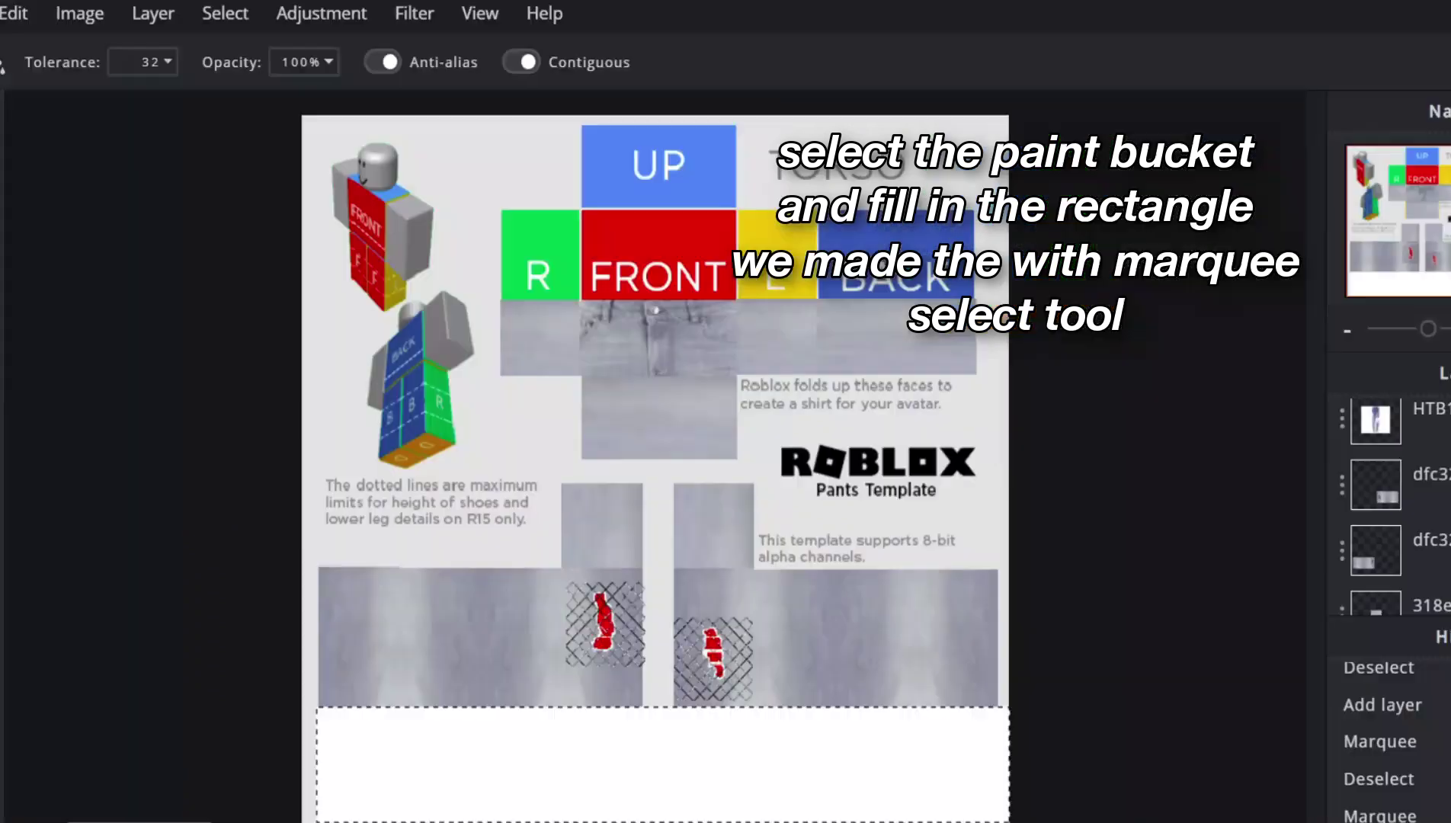
click(4, 162)
key(v)
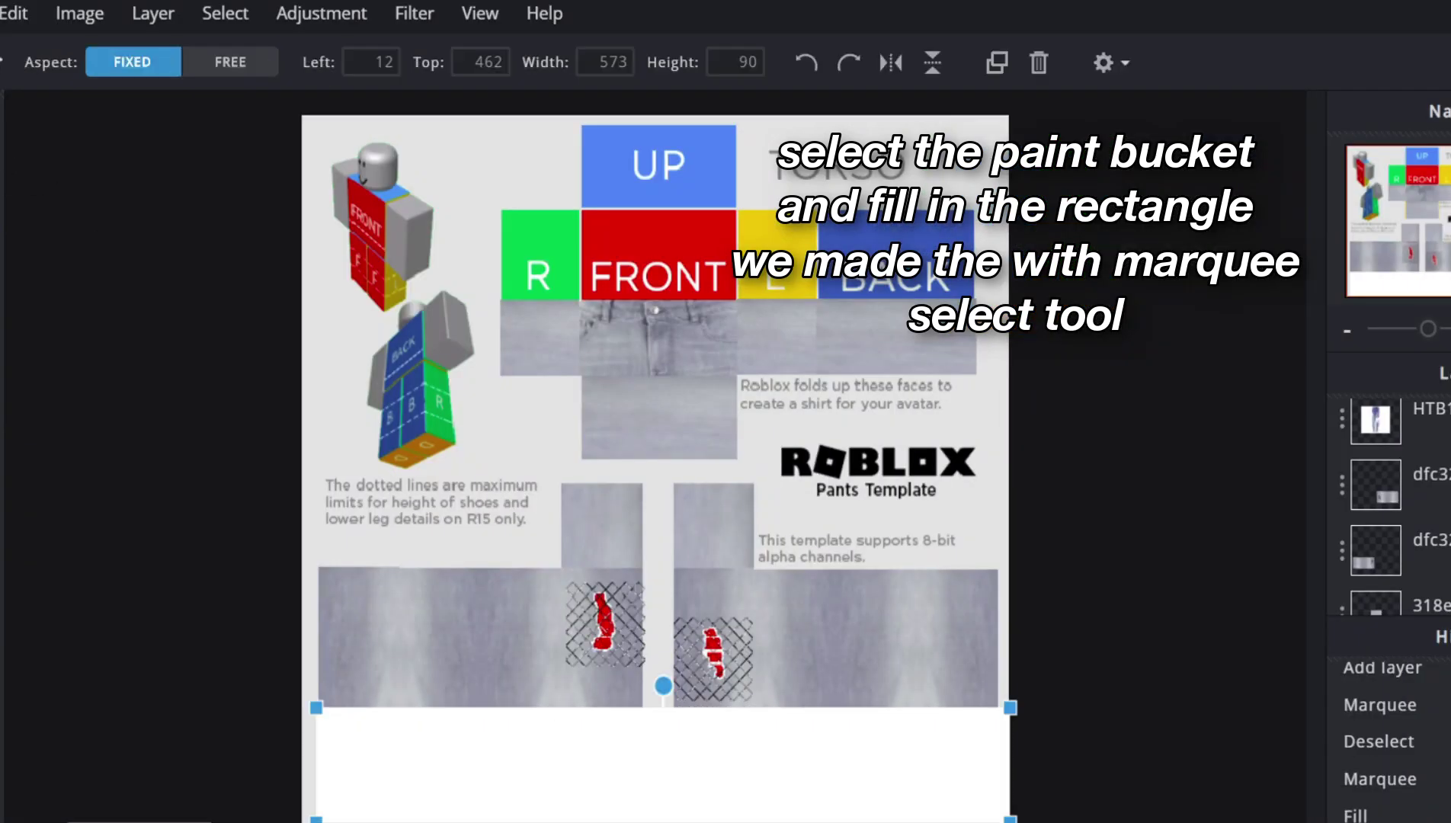
scroll(93, 200, down, 2)
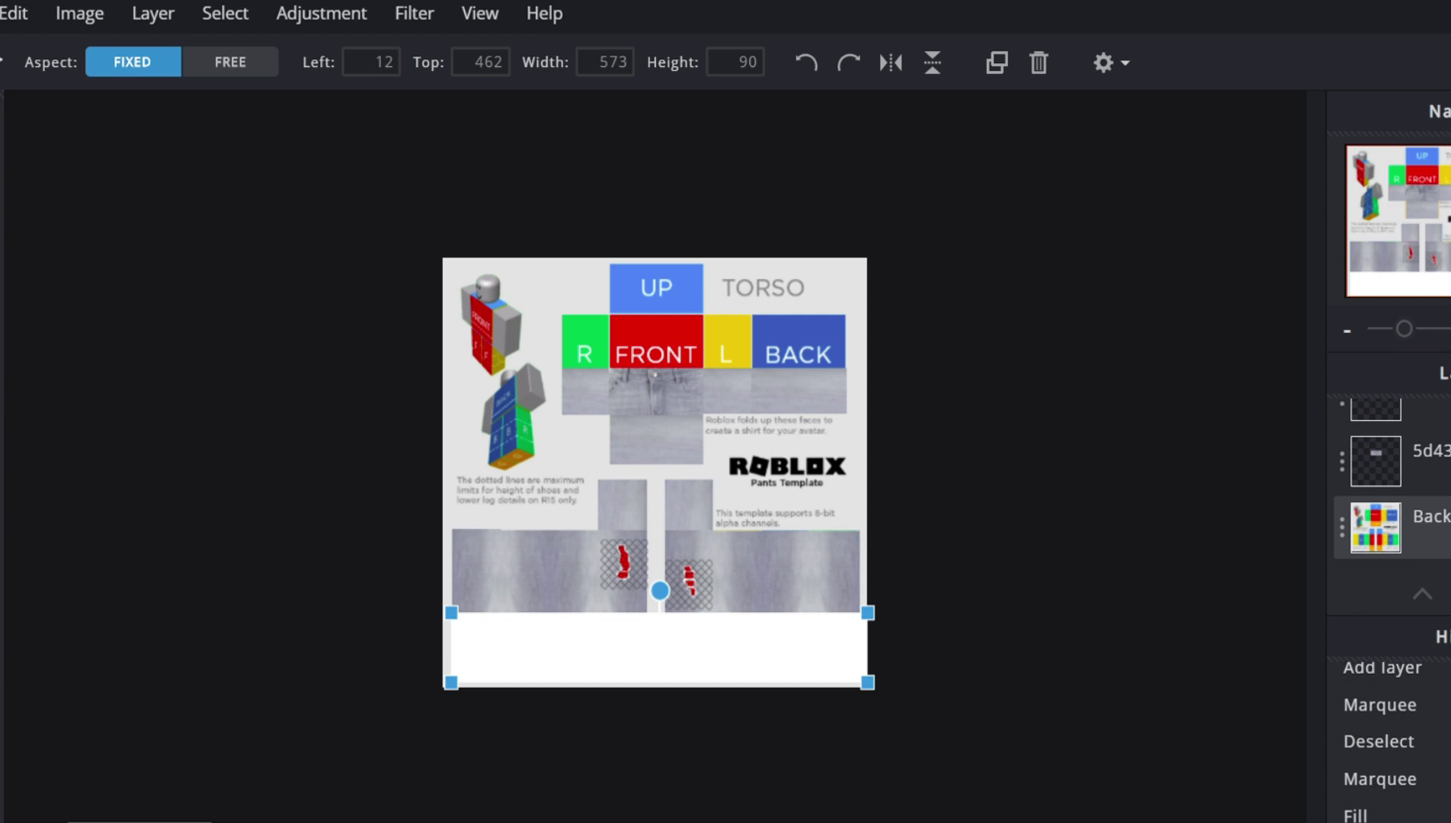
- Remove the Background template layer from the image and open the save dialog with PNG as the file type
click(1412, 527)
key(Delete)
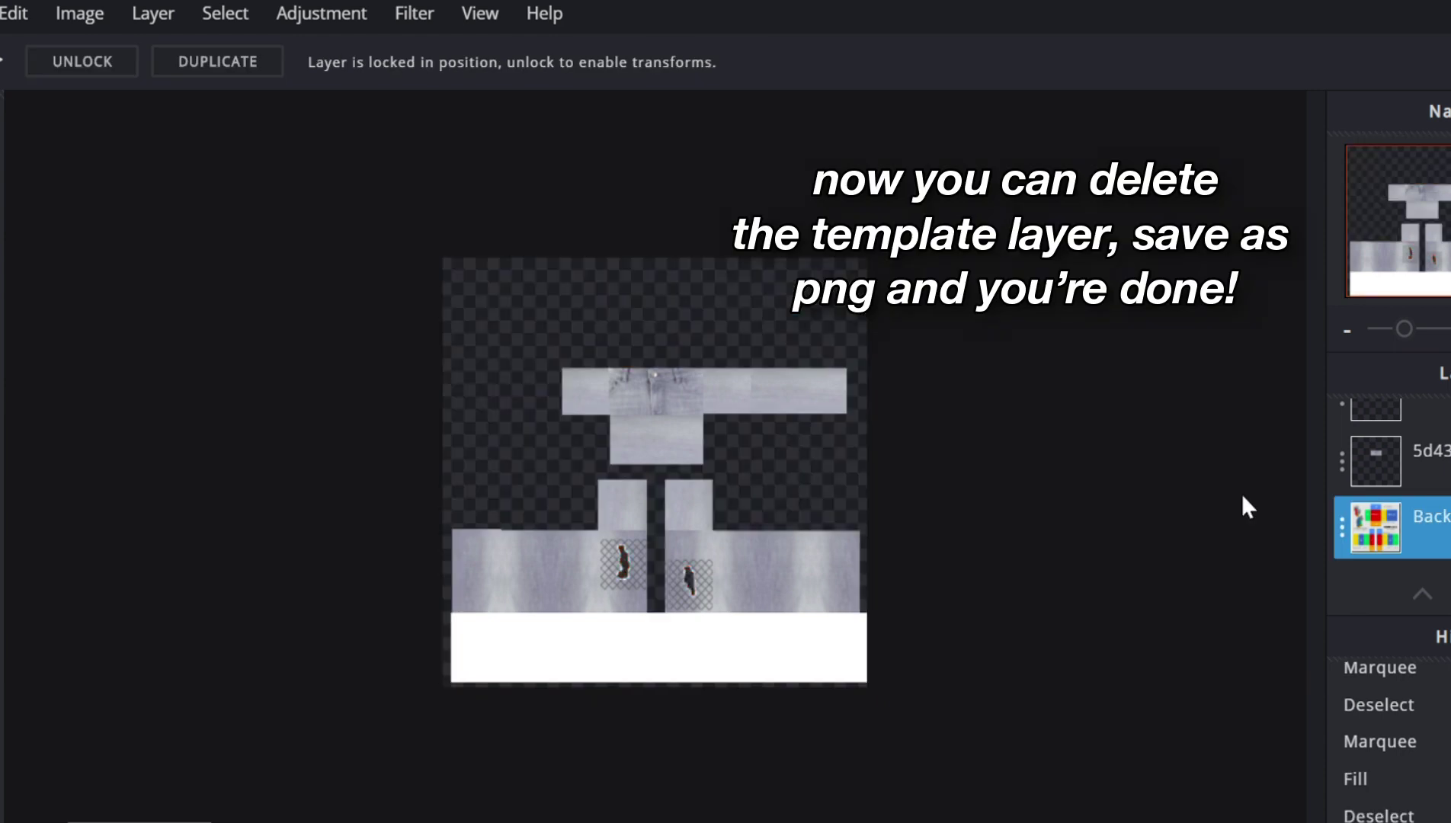
click(2, 13)
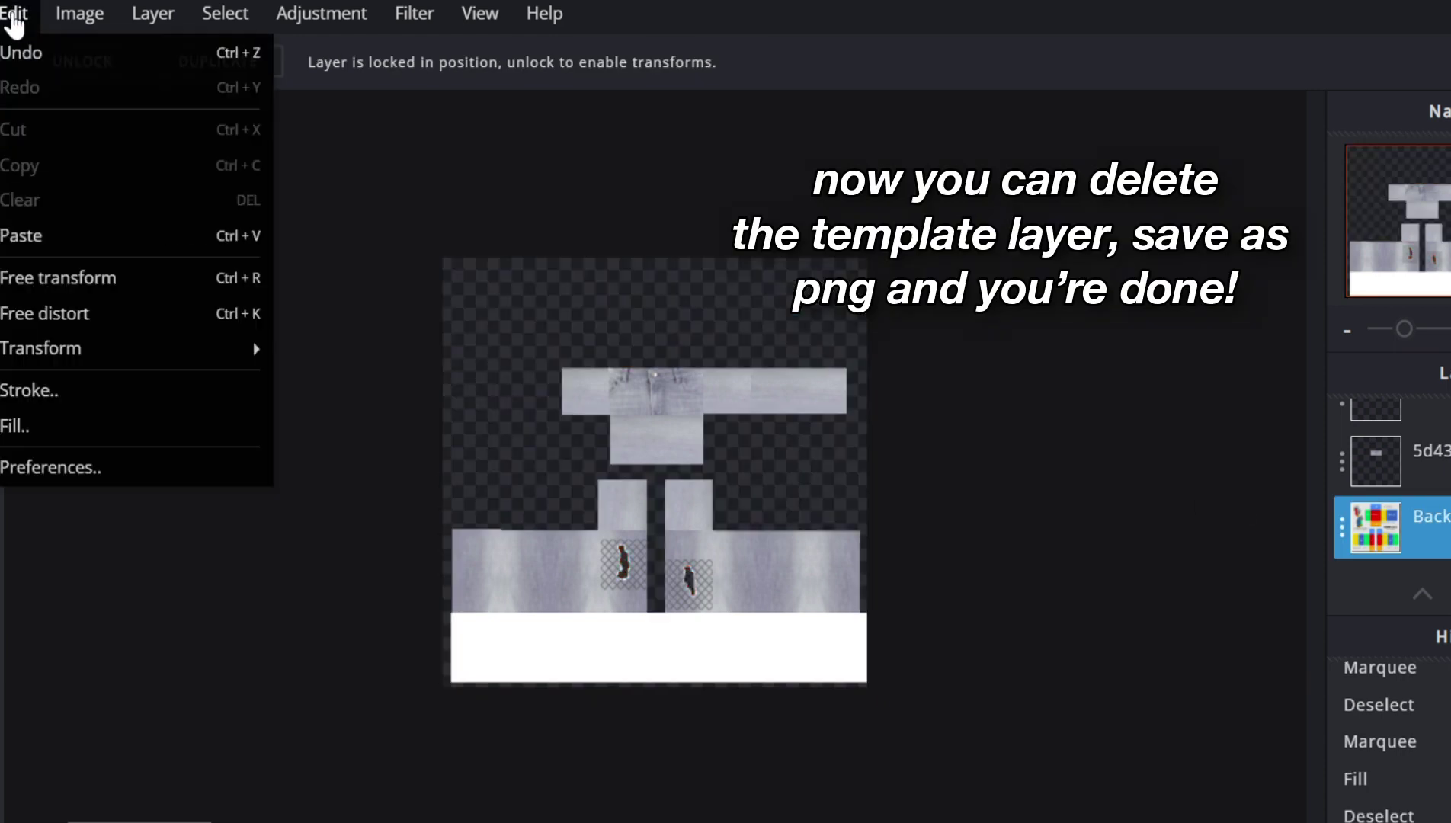
click(3, 236)
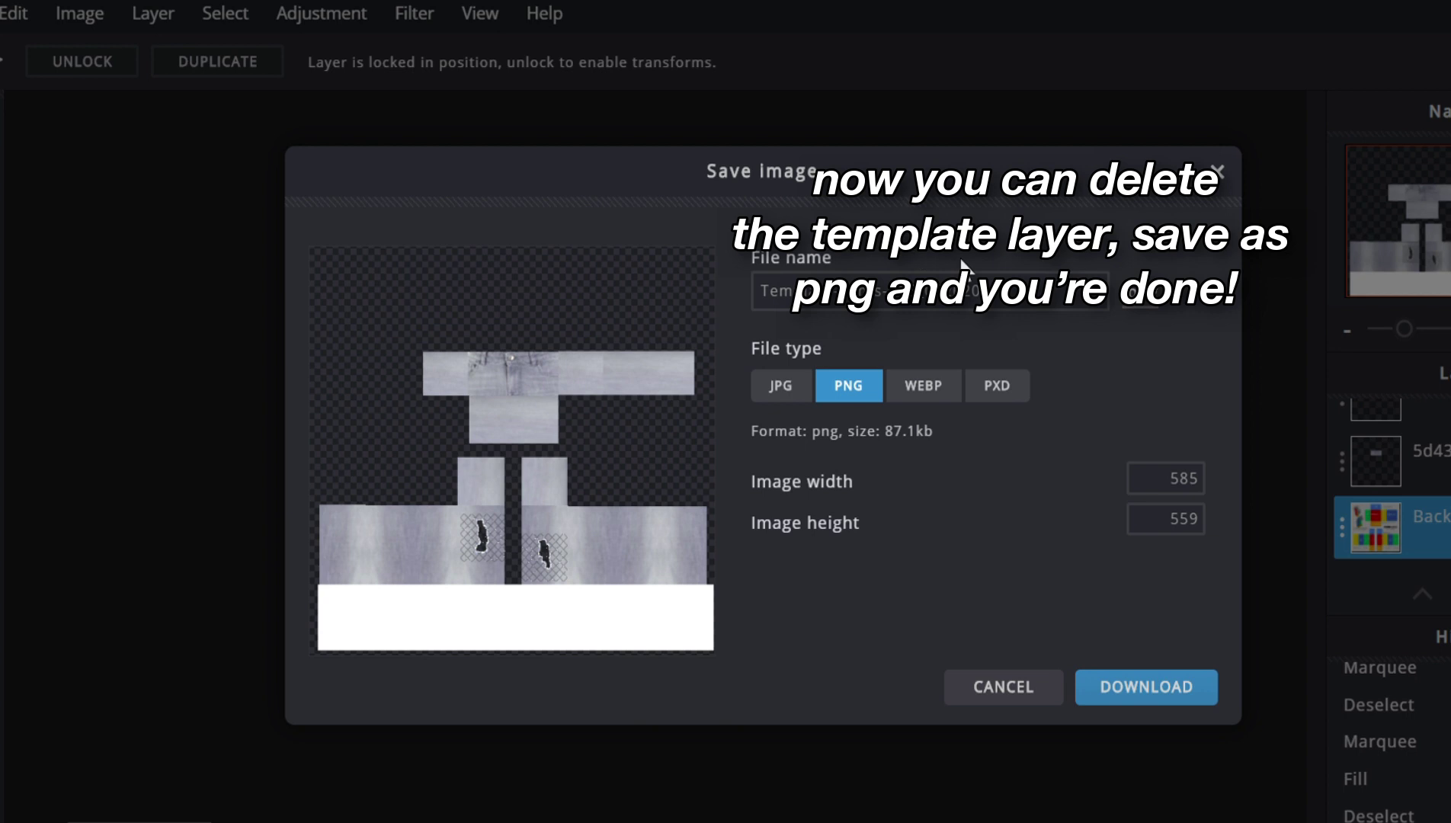
- On Roblox's Create Pants page, name the pants "☆ gray ripped jeans with fishnets" and upload the saved PNG
text(ripped jeans with fishnets)
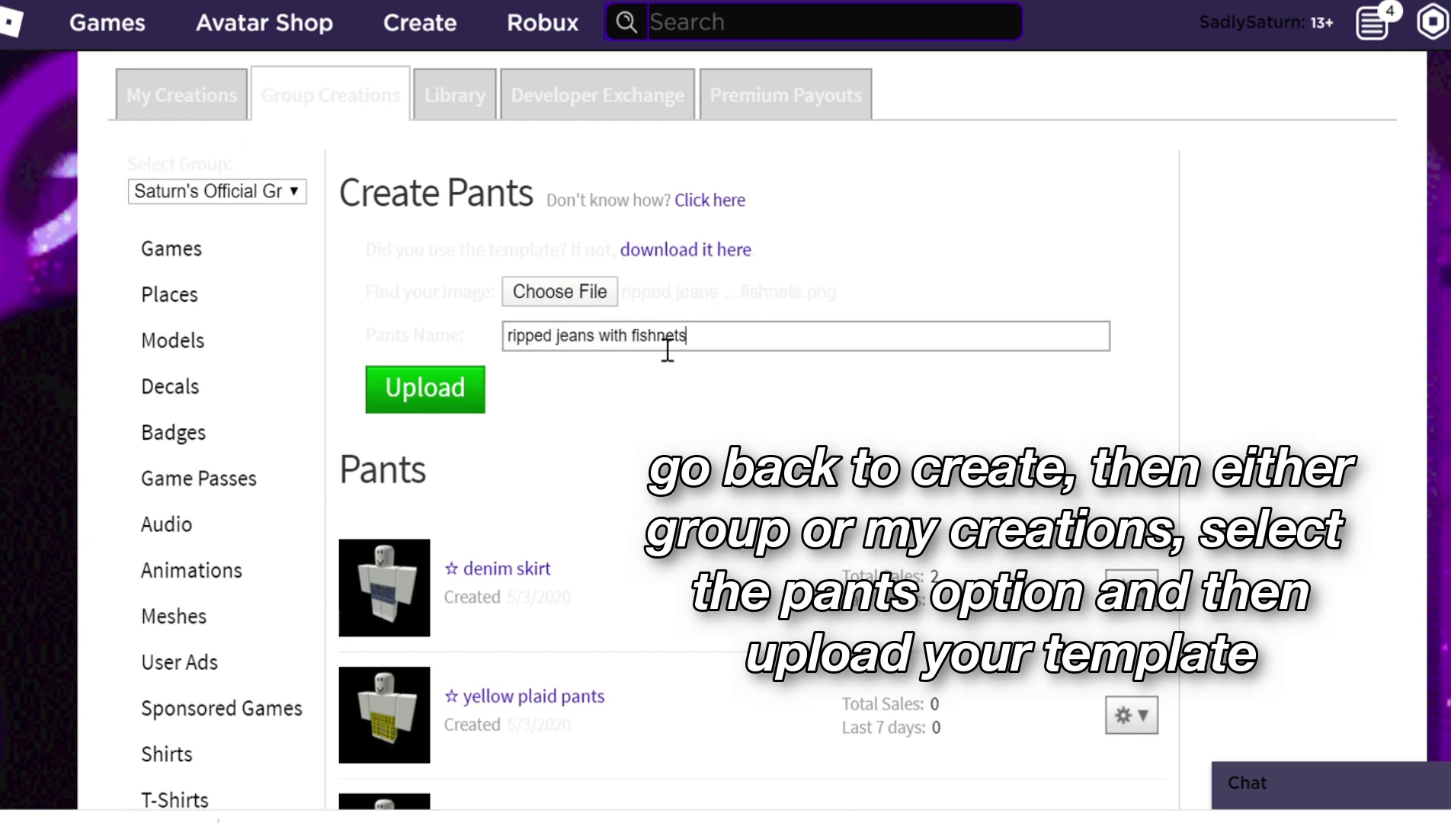
text(gray)
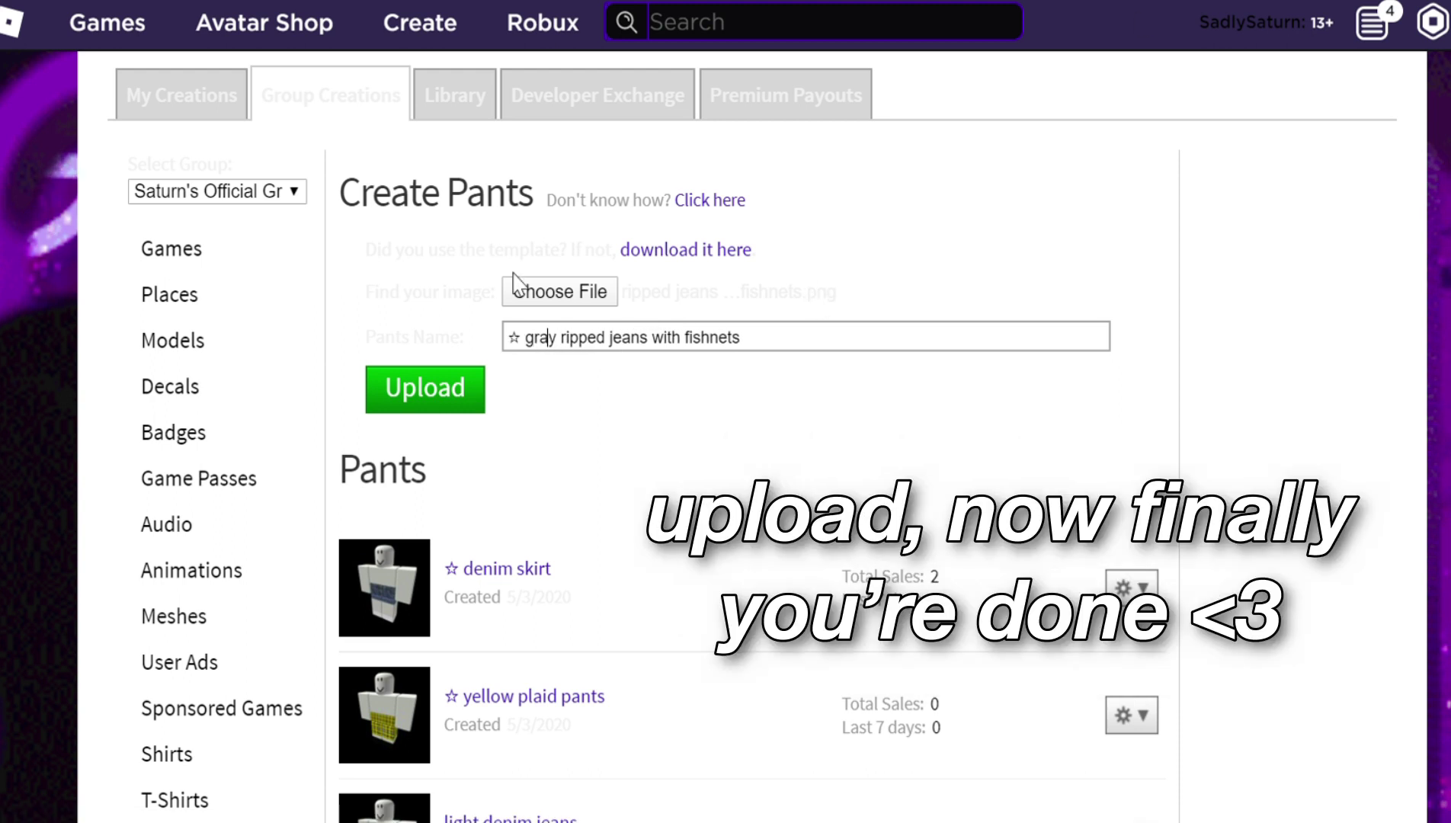
click(457, 404)
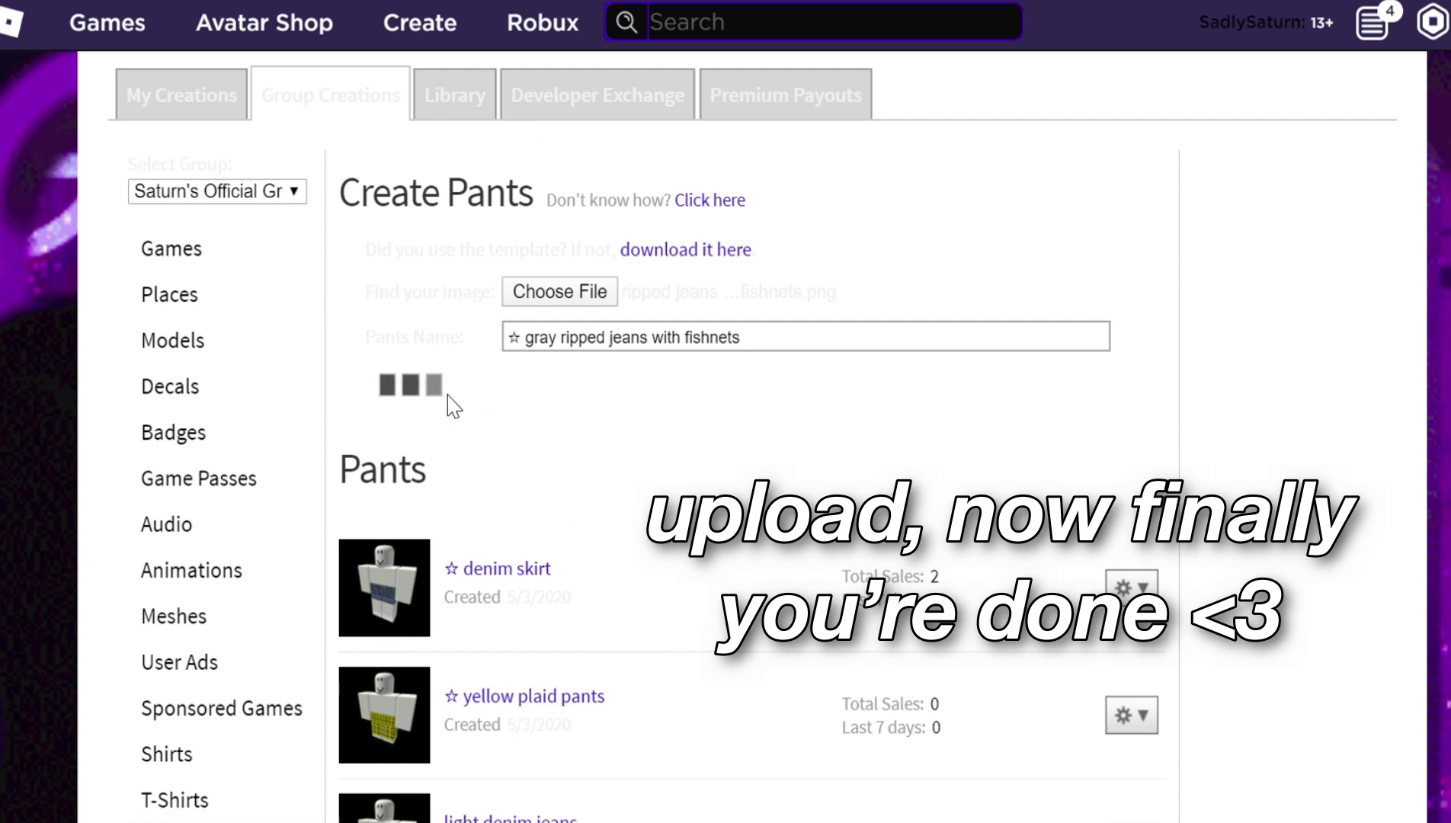